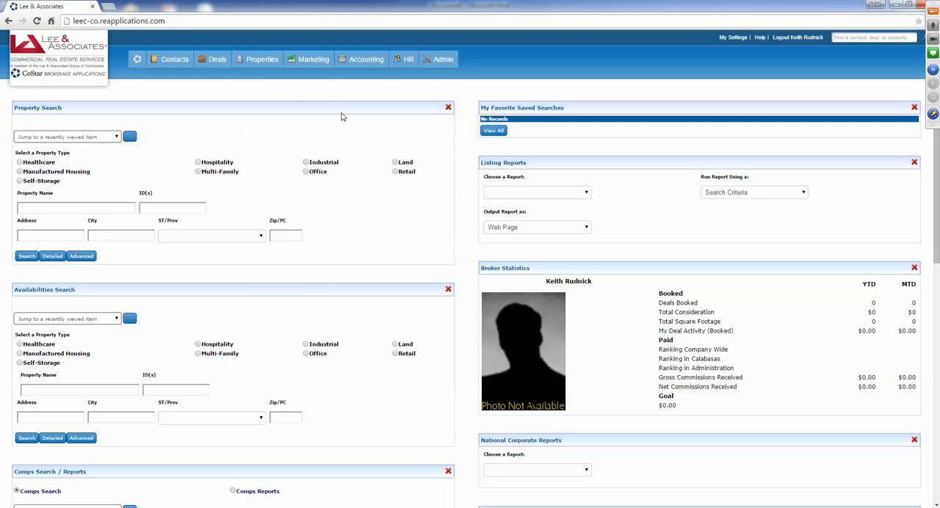
- Start a new property inventory record and expand all sections of its Name & Location form
mouse_move(261, 67)
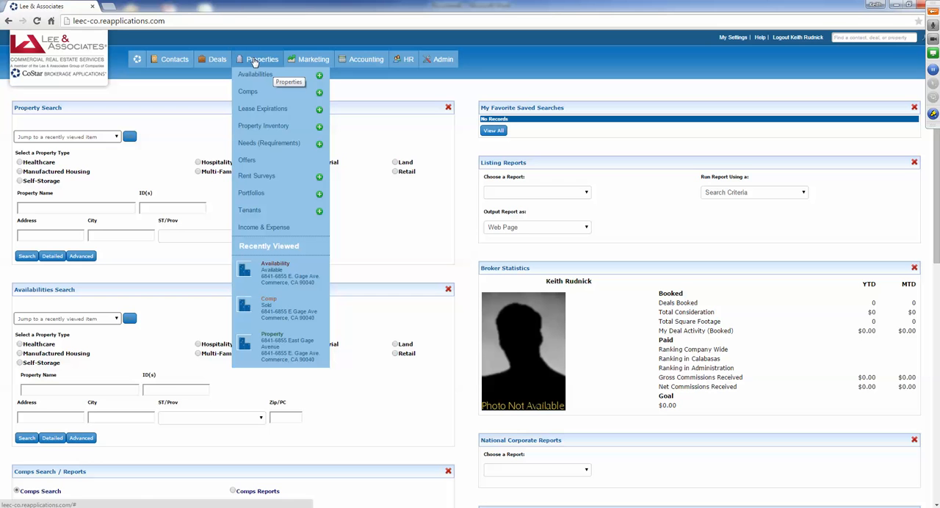
left_click(319, 129)
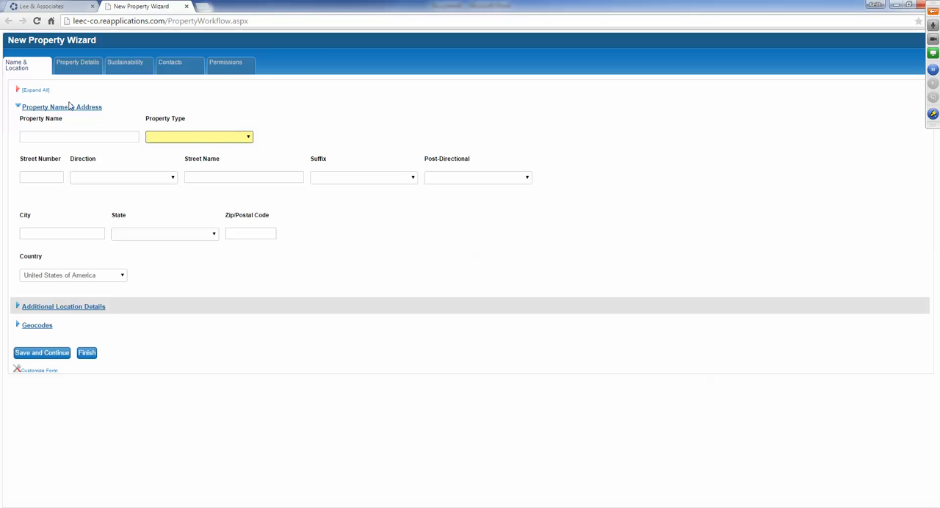
left_click(37, 91)
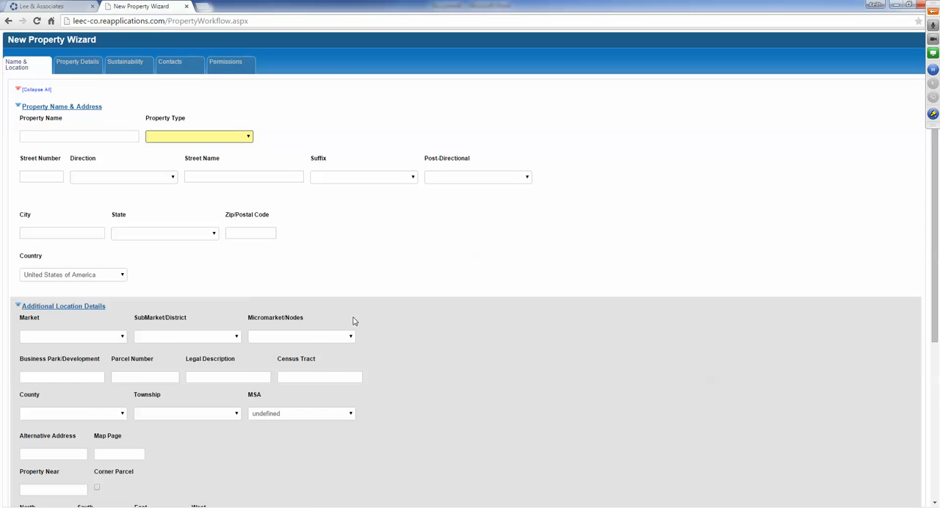
- Try to save the empty Name & Location form and continue, and dismiss the resulting alert
scroll(353, 319, "down", 4)
scroll(353, 318, "up", 4)
scroll(387, 321, "down", 4)
left_click(39, 482)
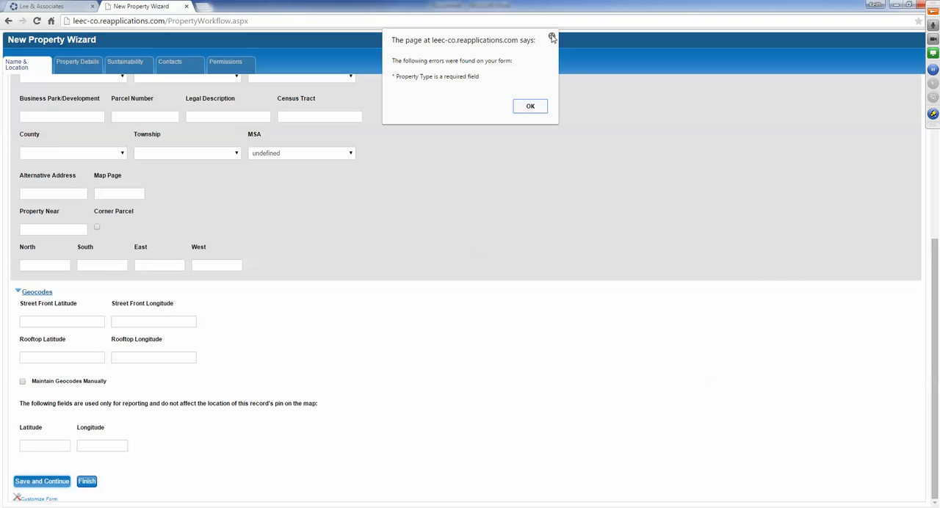
left_click(552, 35)
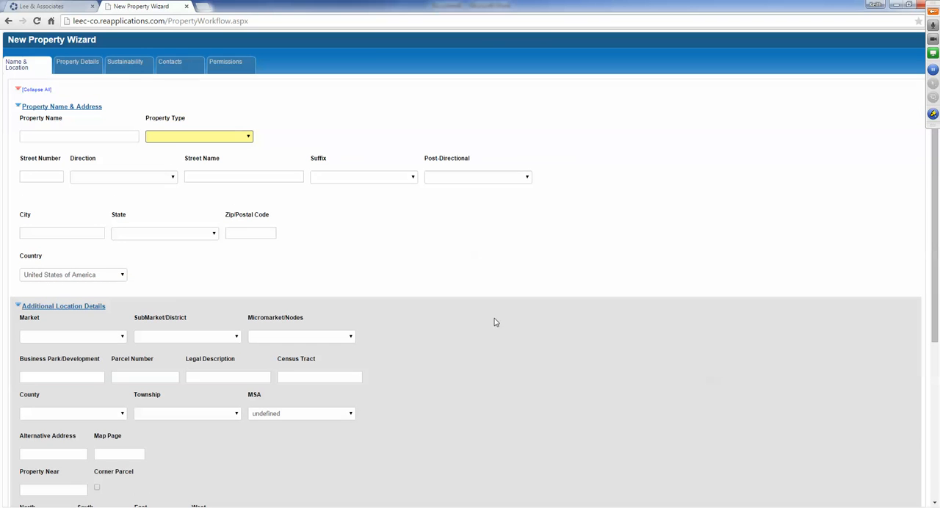
- Set the property type to Industrial and fill in the property's street number, street name and suffix
left_click(168, 139)
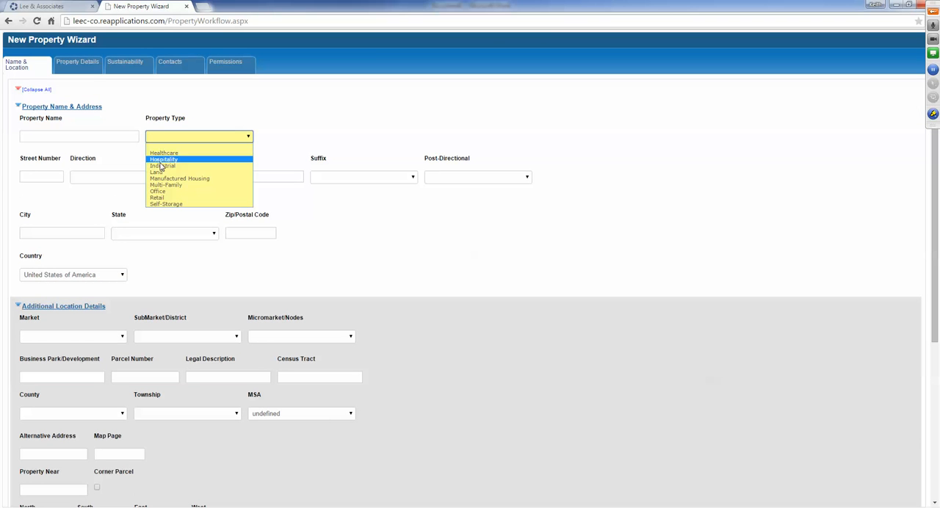
left_click(161, 163)
left_click(36, 176)
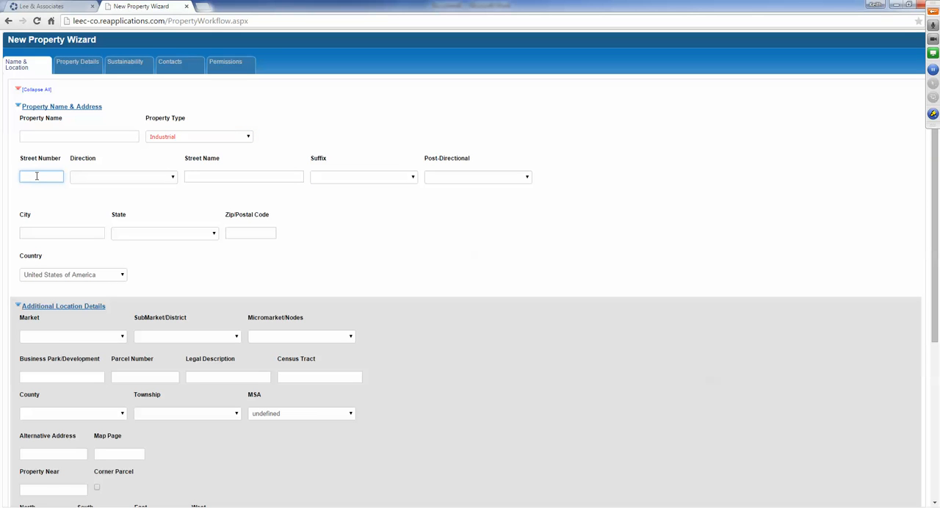
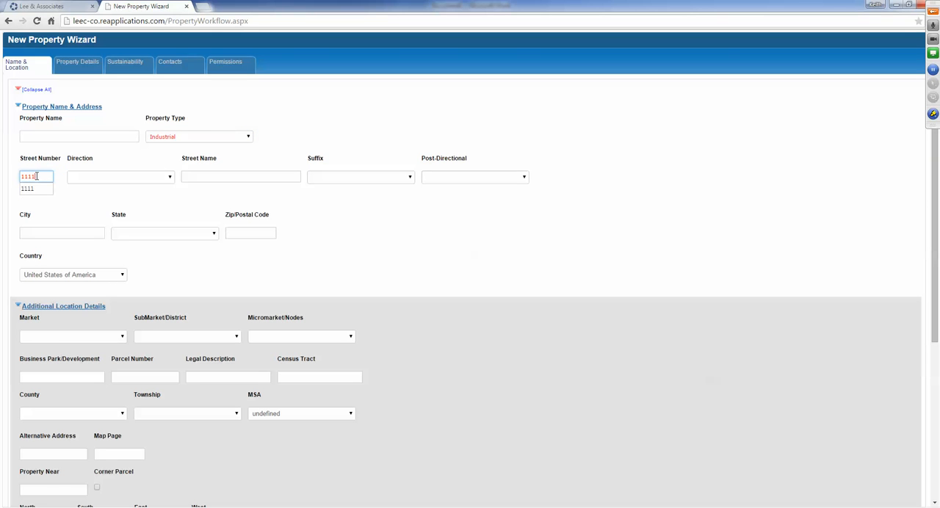
key("Tab")
key("Tab")
key("Tab")
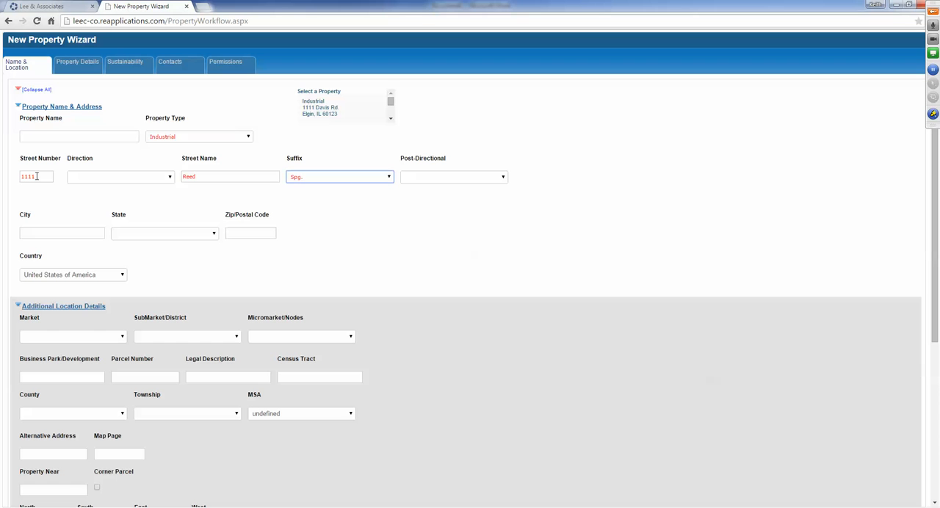
key("Tab")
key("Tab")
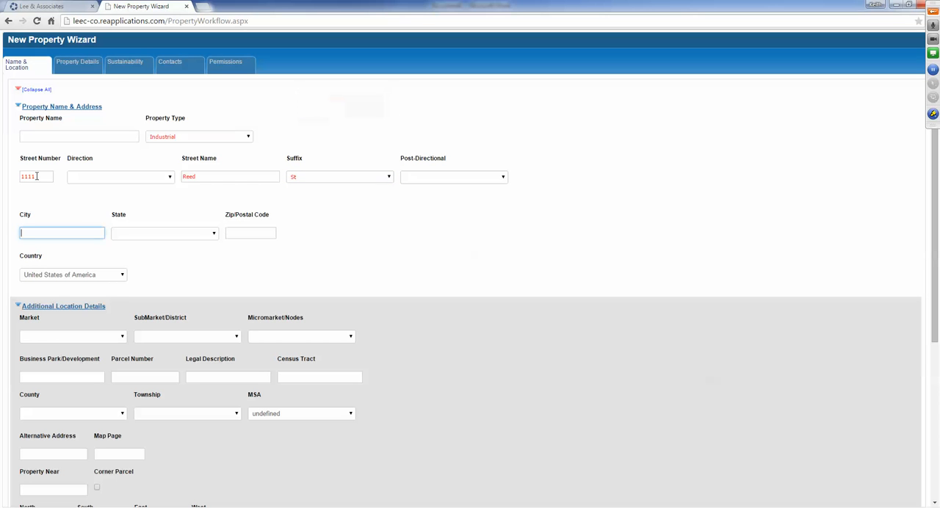
- Fill in the property's city, state and zip code
type("San D")
key("Down")
key("Tab")
key("c")
key("Tab")
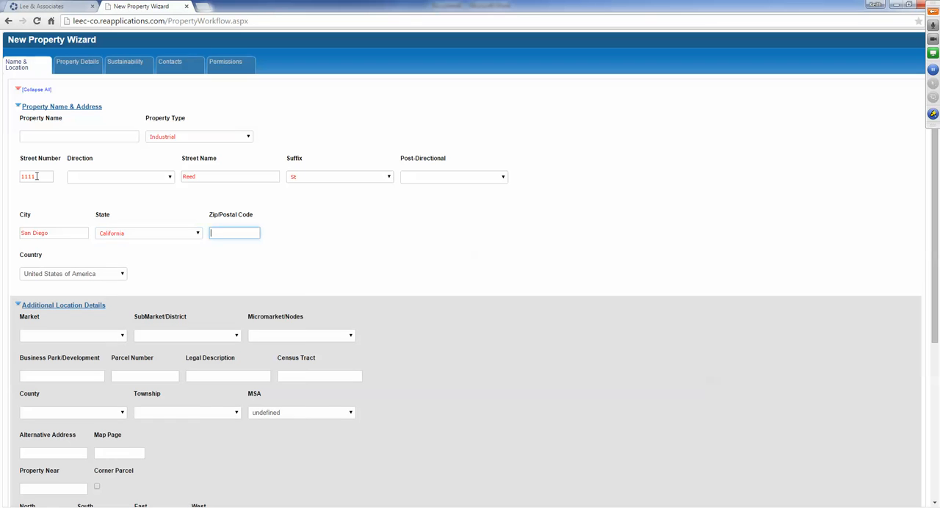
type("92109")
left_click(395, 225)
- Examine the available Market, SubMarket/District and Micromarket/Nodes options under Additional Location Details
scroll(352, 233, "down", 2)
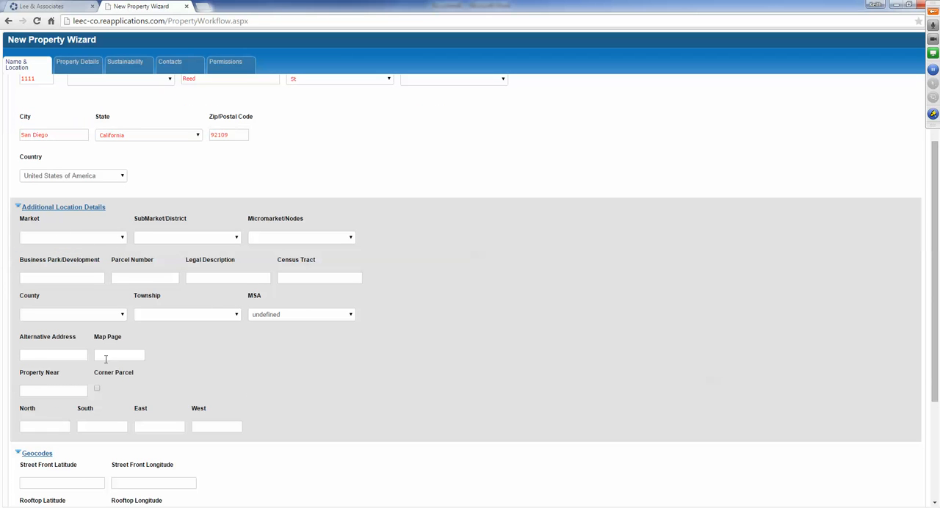
left_click(76, 238)
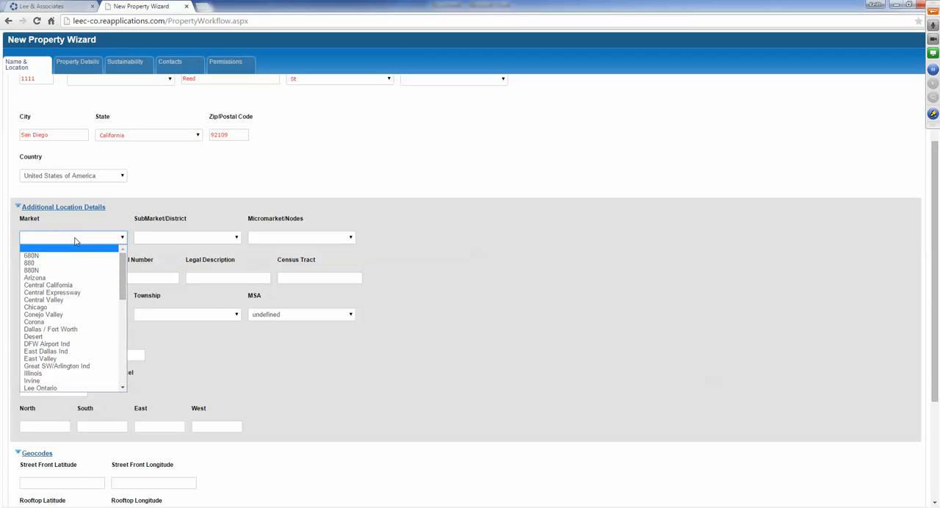
left_click(204, 238)
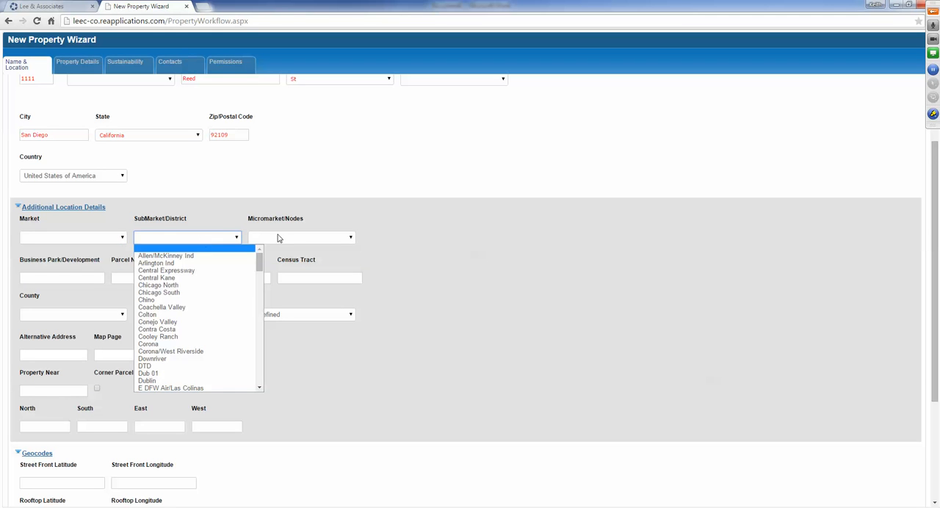
left_click(289, 240)
left_click(465, 239)
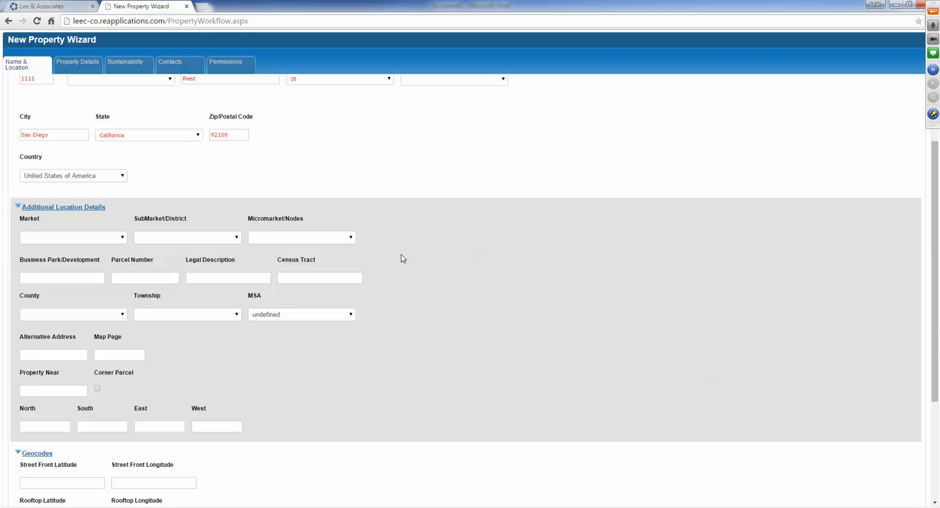
left_click(109, 240)
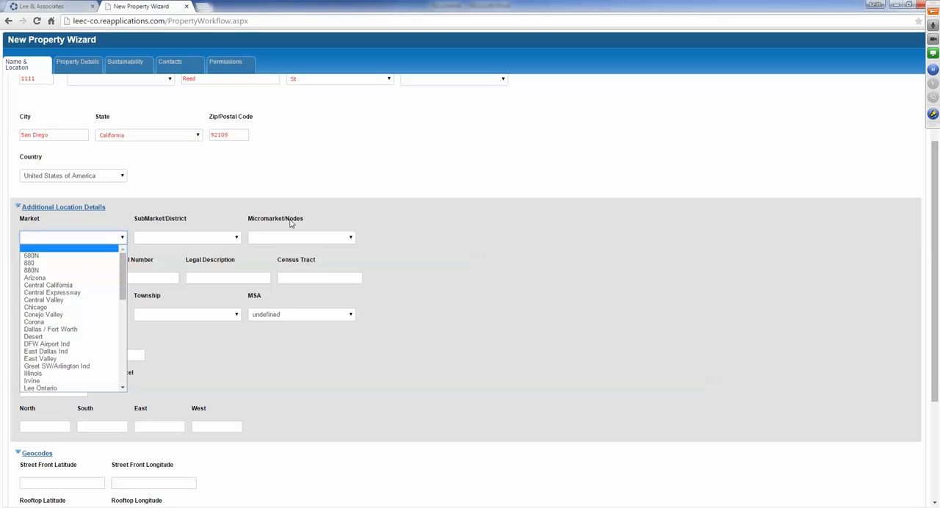
left_click(415, 243)
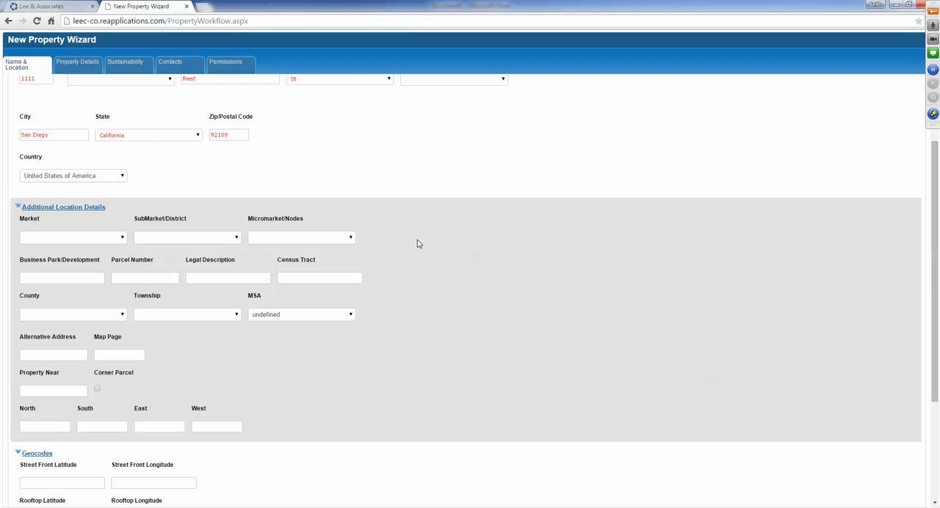
- Review the remaining additional location and geocode fields and recheck the entered property address
scroll(406, 243, "down", 1)
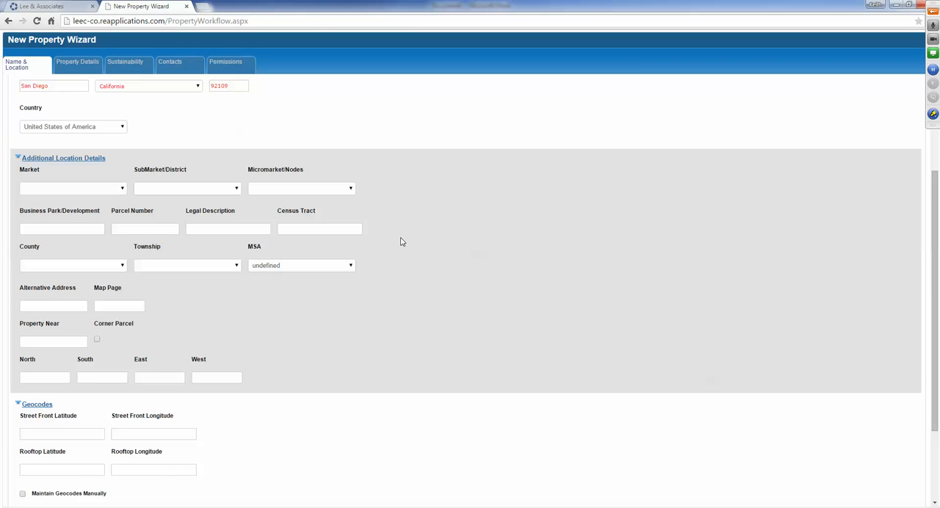
scroll(401, 241, "down", 1)
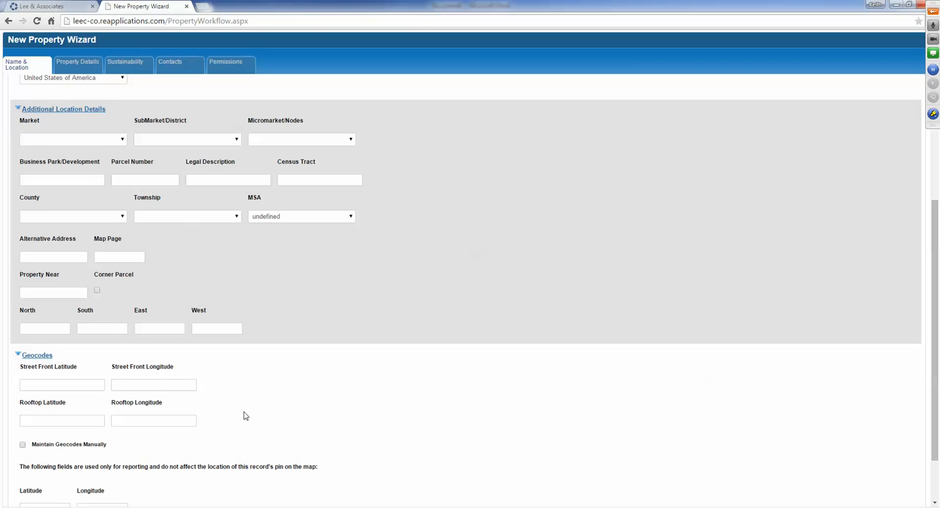
scroll(297, 372, "down", 2)
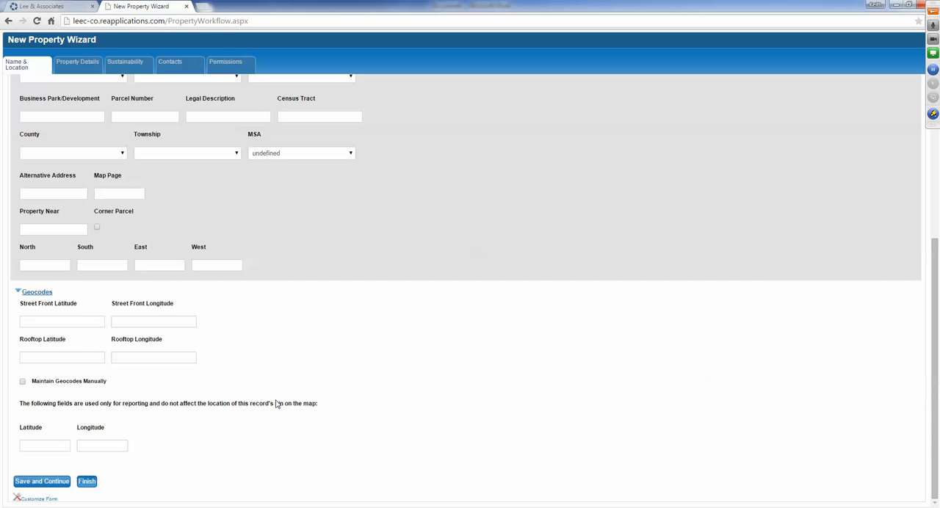
scroll(287, 388, "up", 4)
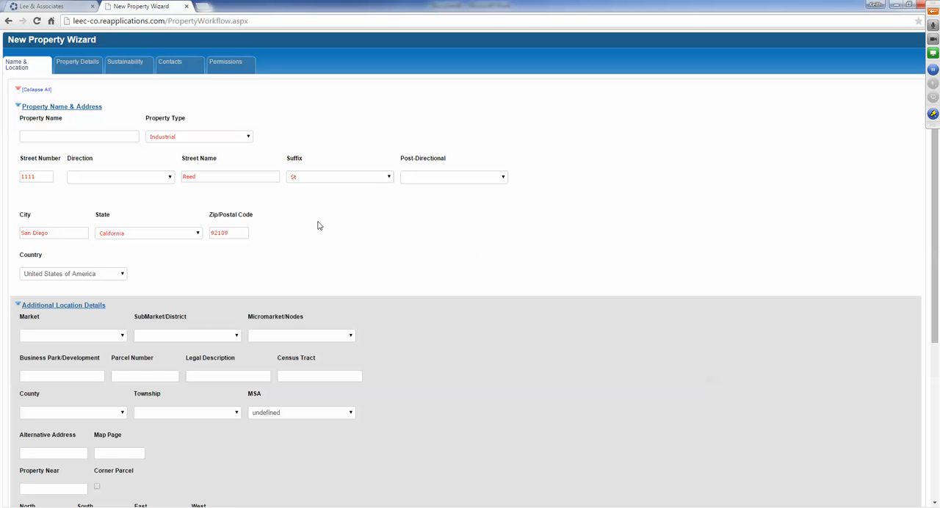
right_click(556, 161)
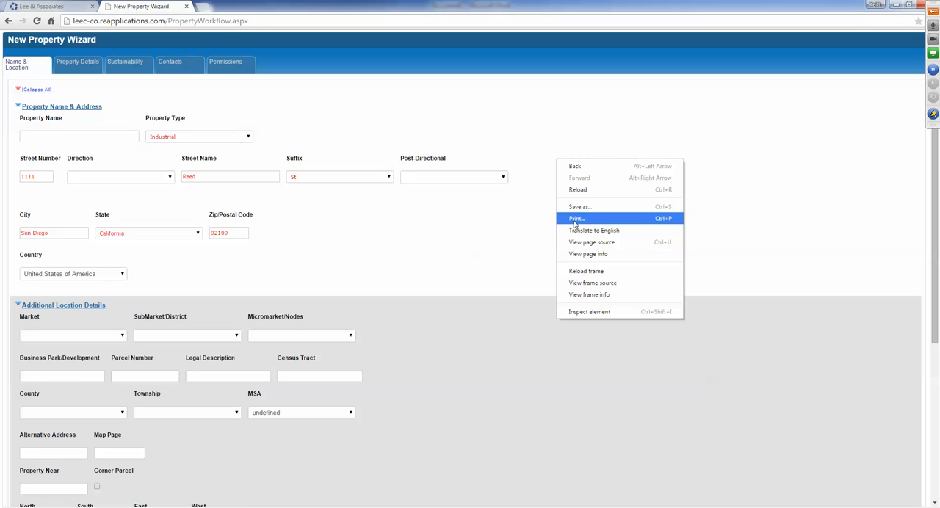
left_click(450, 243)
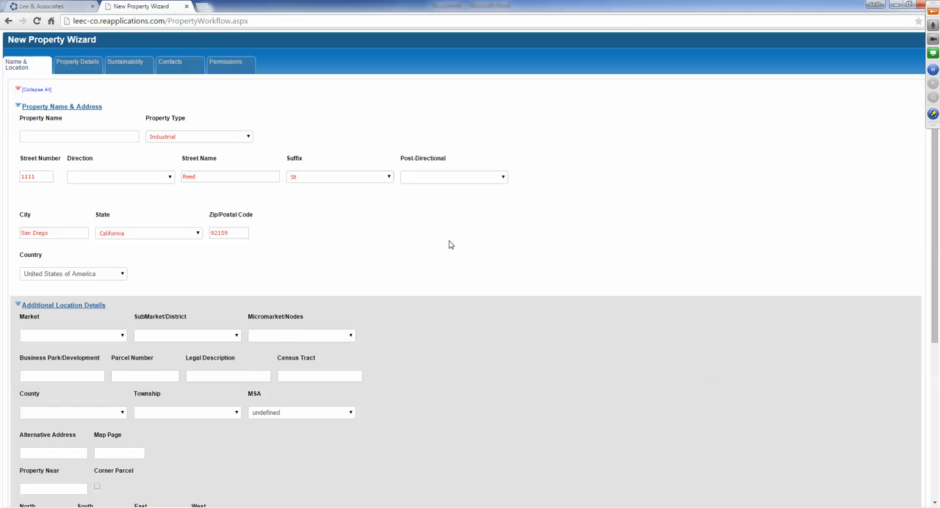
- Save the property's name and location information and continue to the property details
scroll(445, 245, "down", 4)
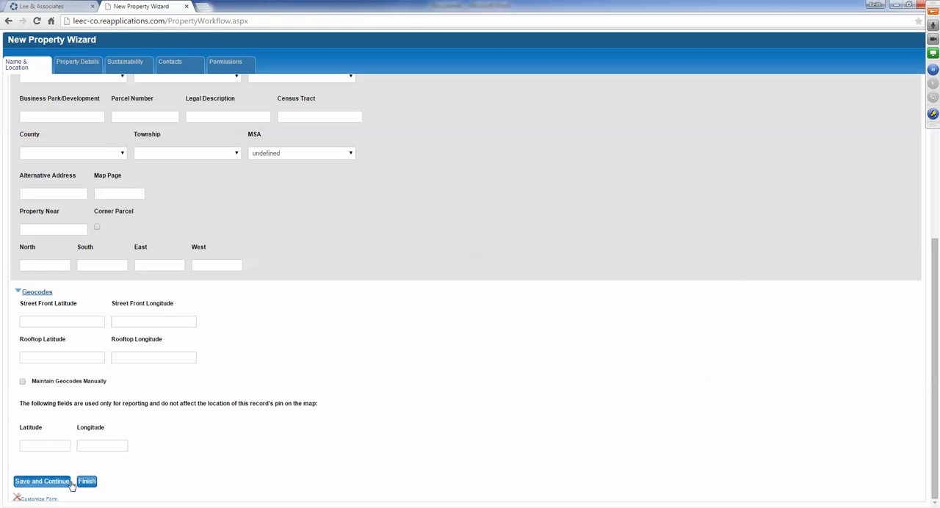
left_click(87, 481)
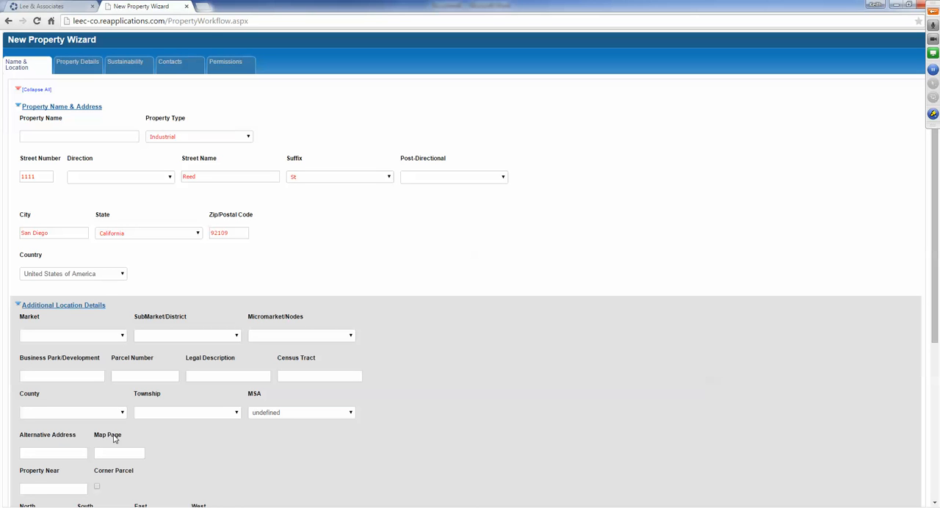
scroll(114, 439, "down", 1)
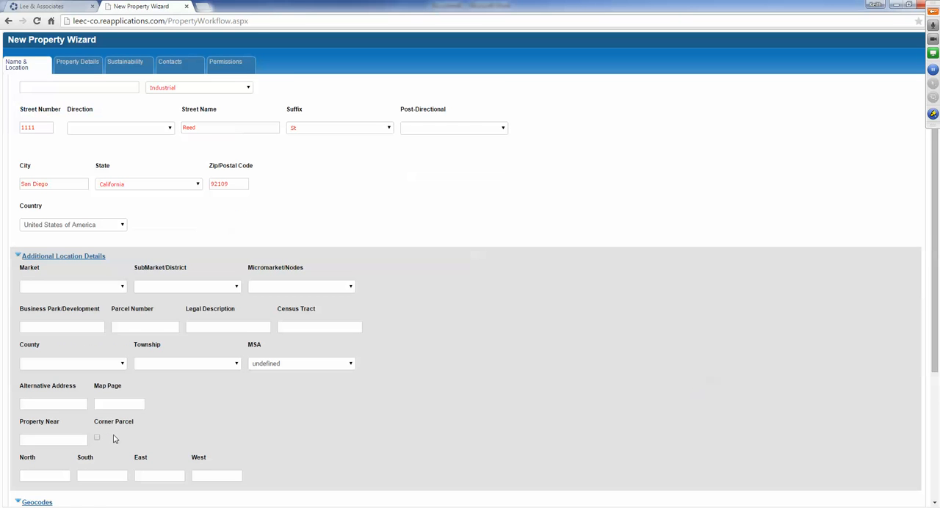
scroll(115, 439, "down", 4)
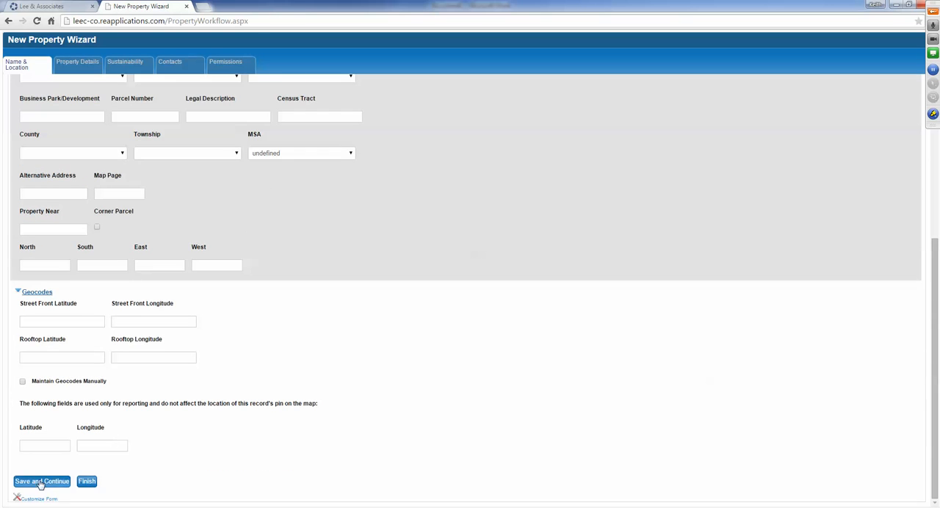
left_click(68, 480)
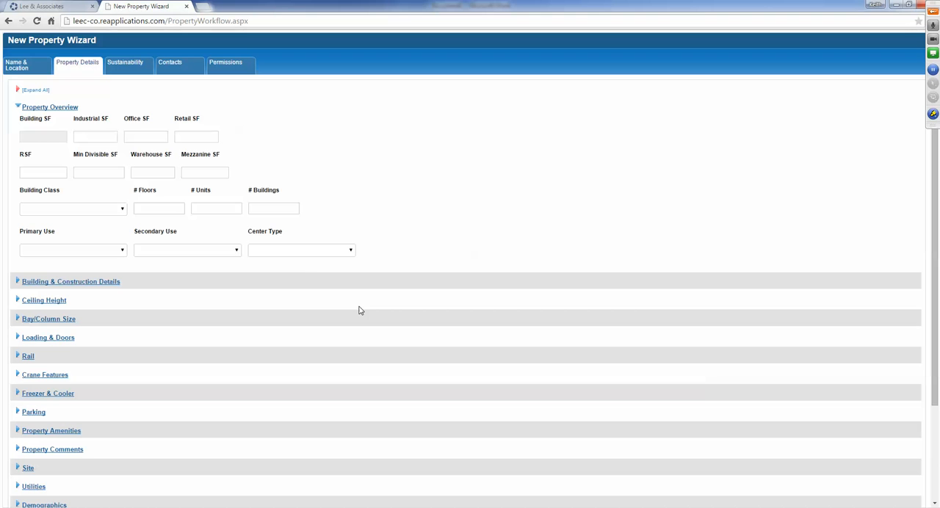
- Recheck the saved Name & Location page, return to Property Details and expand all of its sections
left_click(19, 69)
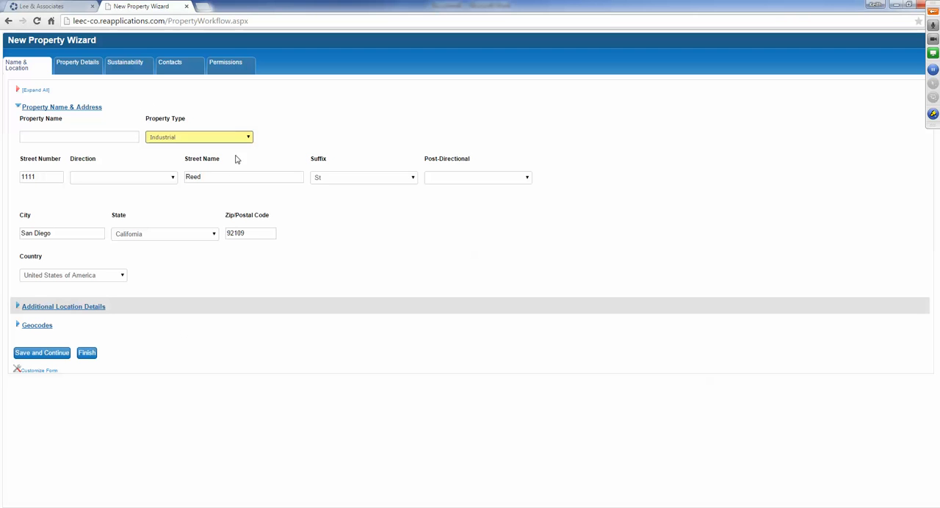
left_click(78, 64)
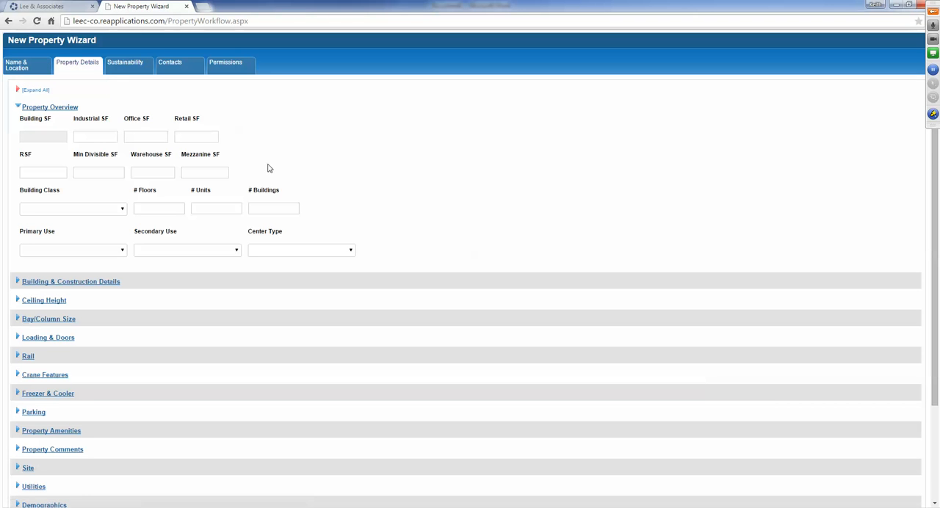
scroll(267, 168, "down", 3)
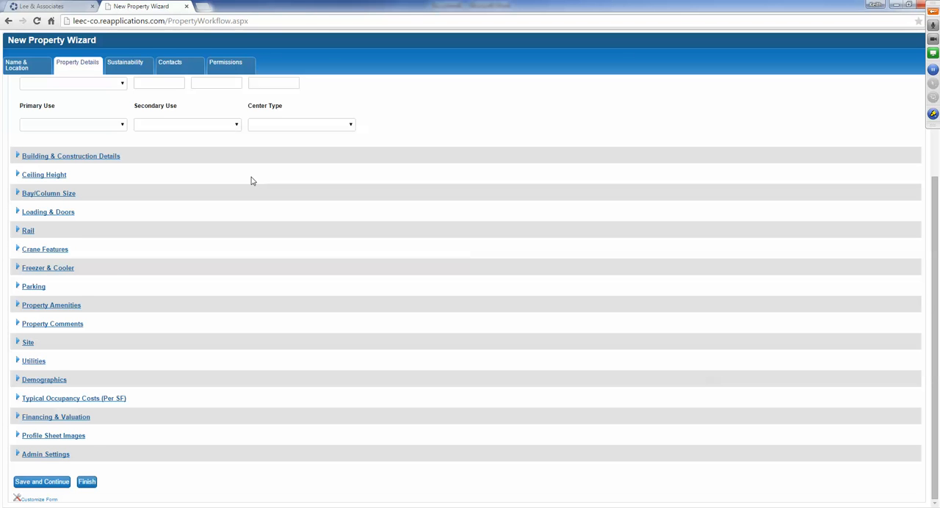
scroll(251, 181, "up", 2)
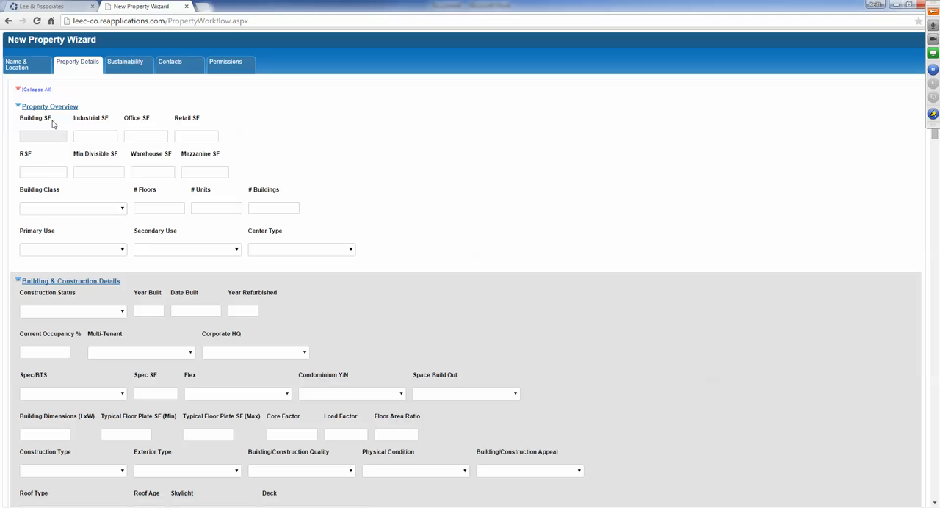
- Enter 8500 as the Industrial SF and 1500 as the Retail SF in the Property Overview
left_click_drag(74, 124, 216, 125)
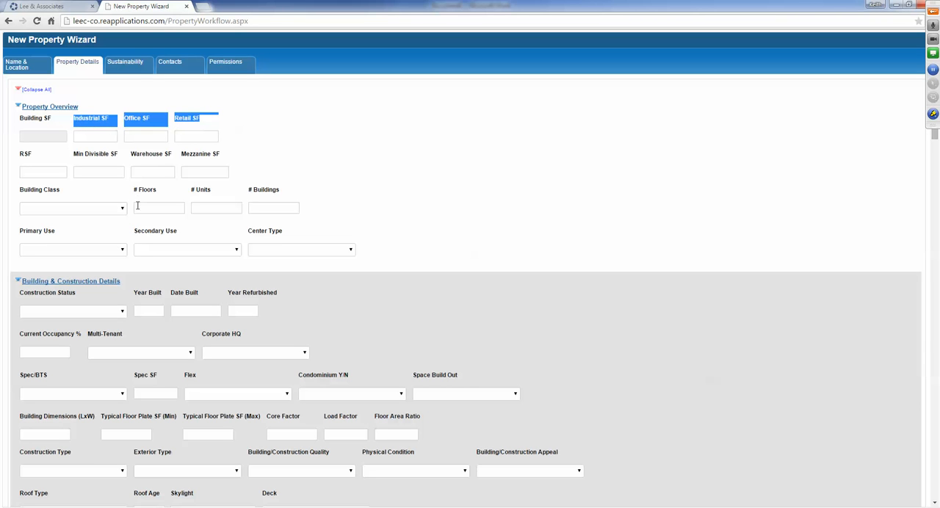
left_click(91, 131)
left_click(101, 137)
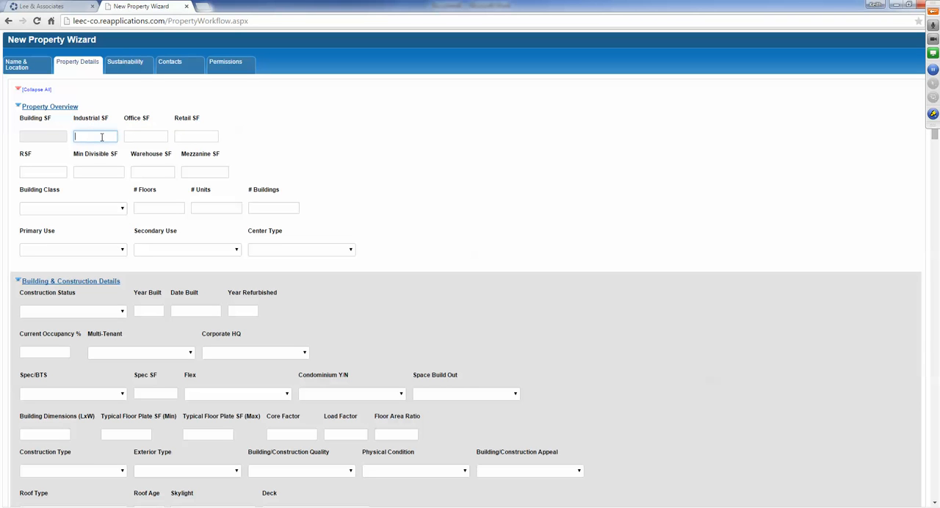
type("8500")
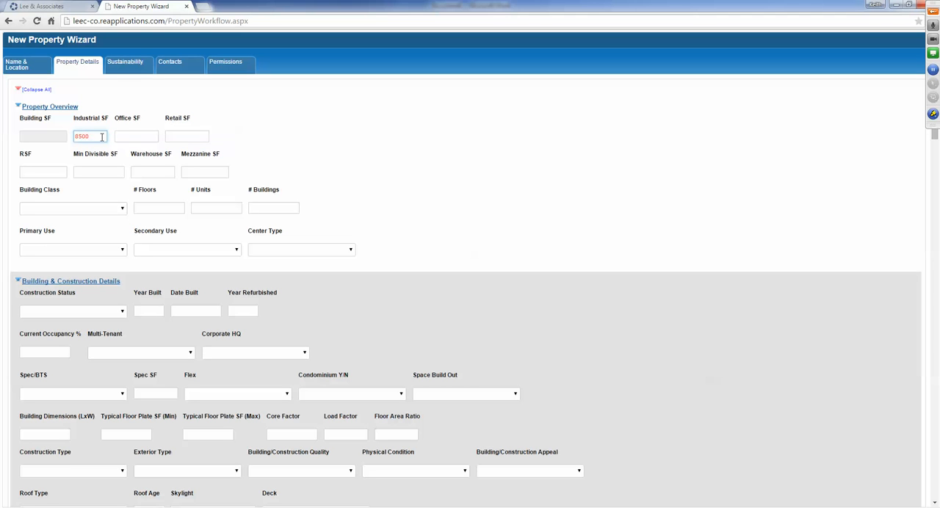
key("Tab")
key("Tab")
type("1")
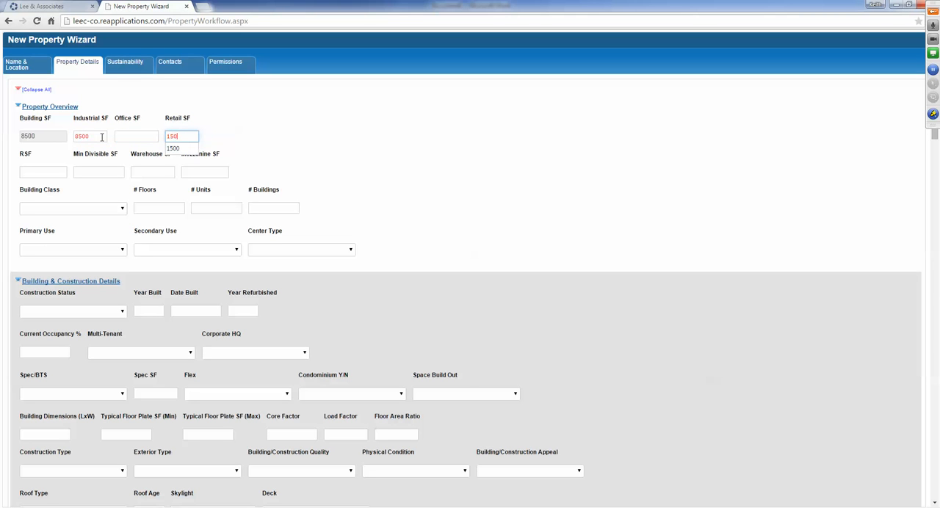
left_click(284, 113)
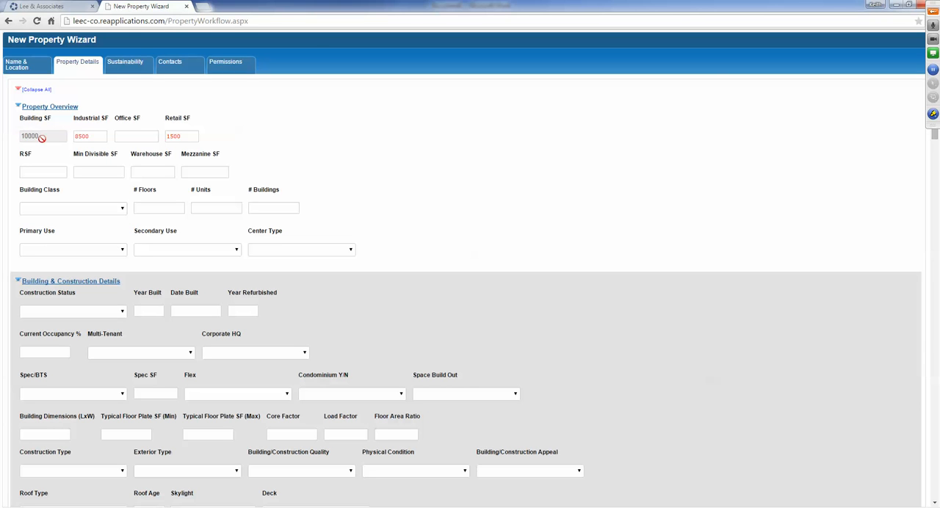
left_click_drag(74, 124, 203, 130)
left_click(195, 127)
- Set the number of floors to 10 and the Primary Use to Office/Warehouse
scroll(212, 169, "down", 1)
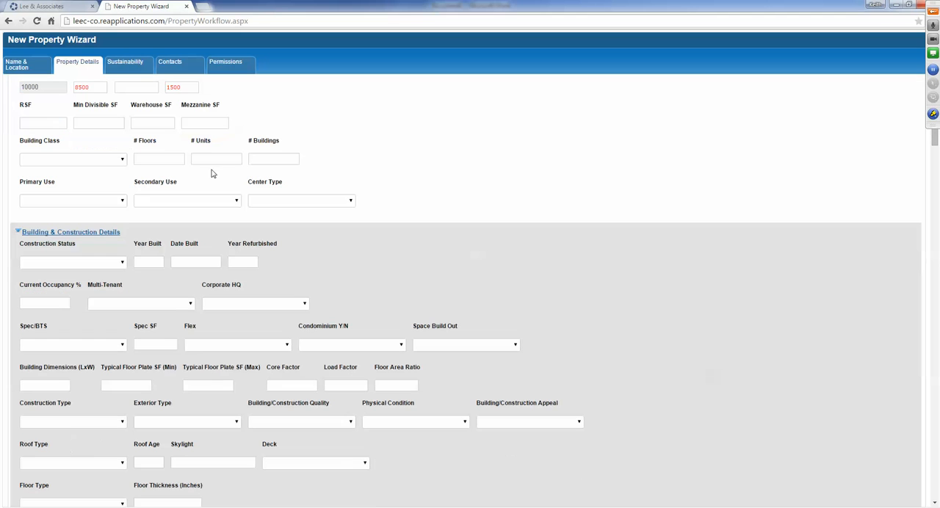
left_click(148, 159)
type("10")
scroll(381, 179, "down", 1)
left_click(91, 151)
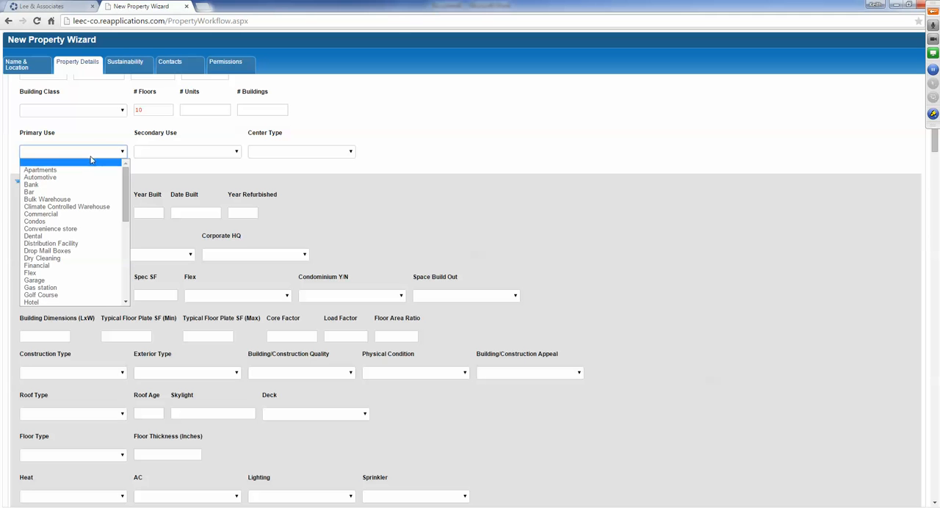
scroll(85, 173, "down", 5)
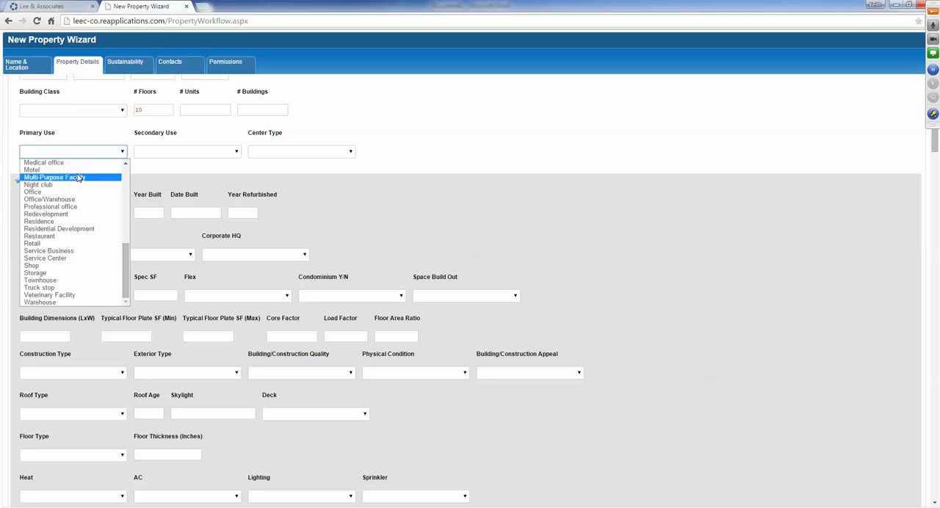
left_click(63, 202)
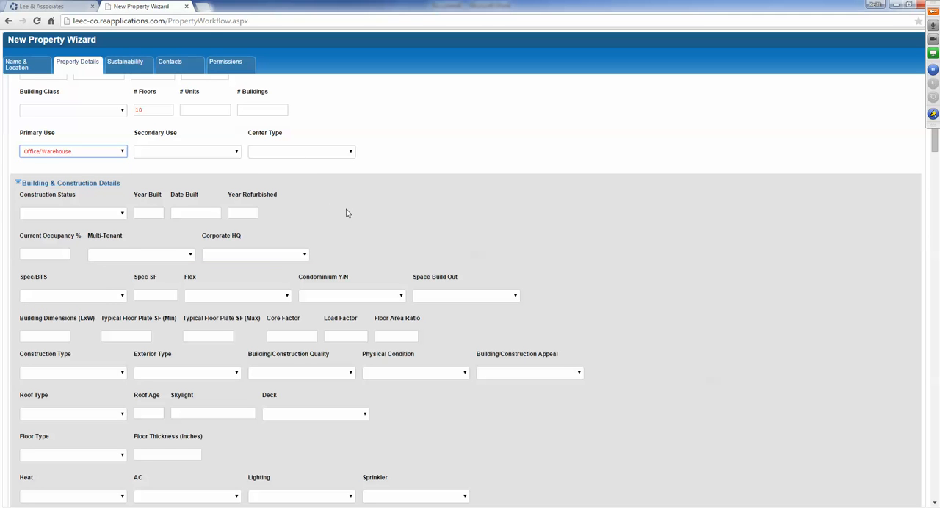
- Set the Construction Status to Existing and the Year Built to 2000
scroll(345, 211, "down", 1)
left_click(63, 165)
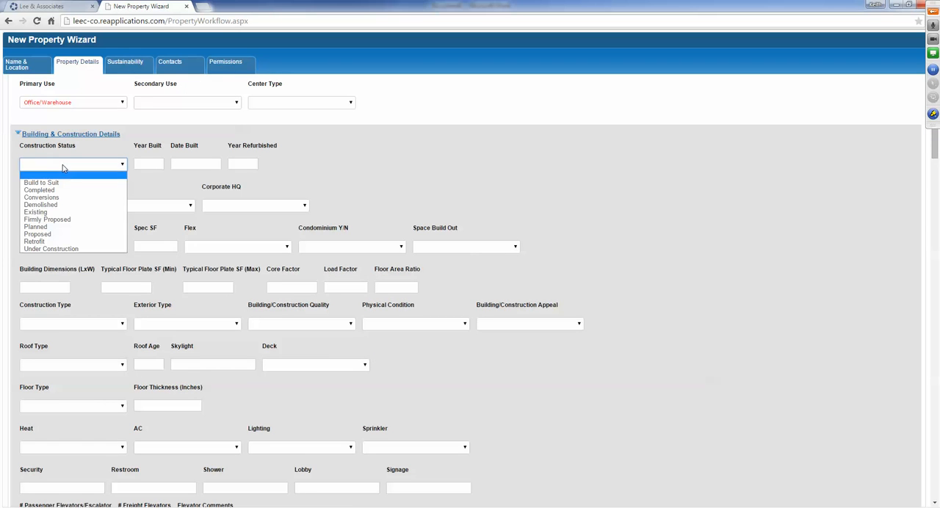
left_click(44, 212)
left_click(143, 164)
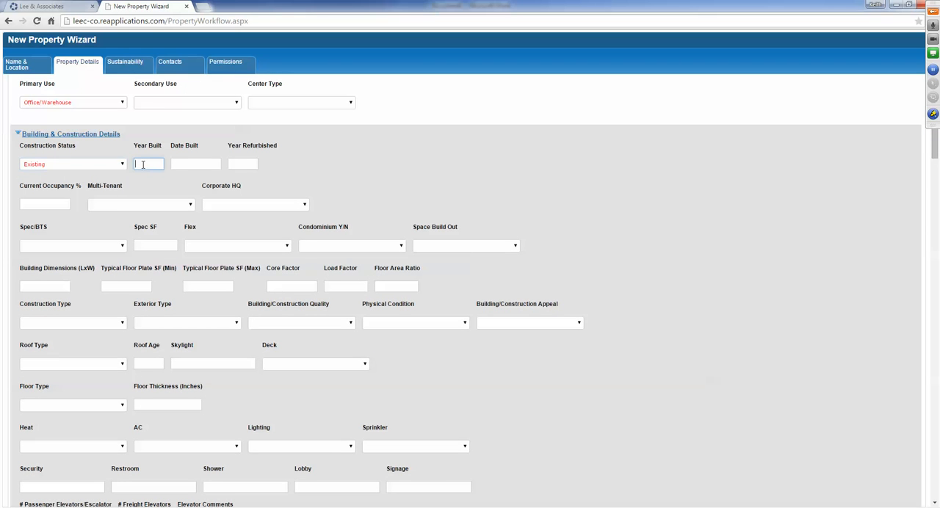
type("2000")
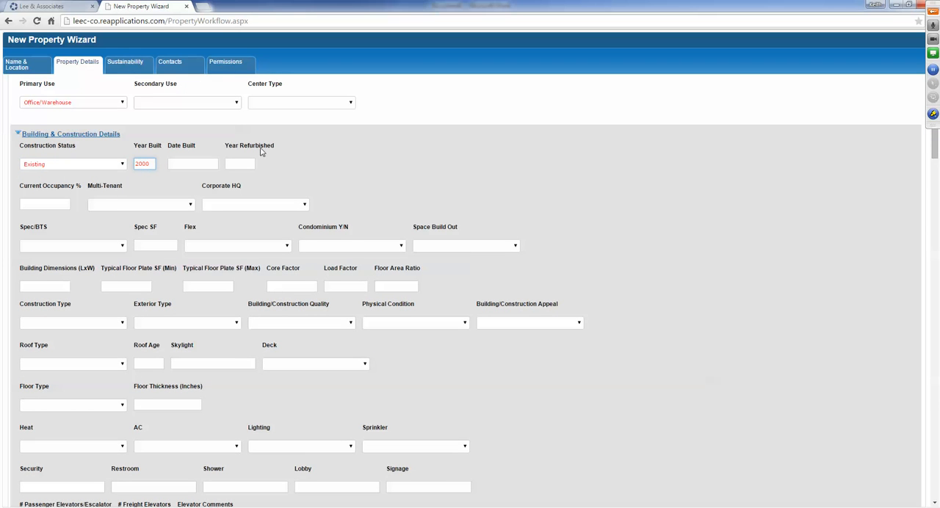
left_click(287, 169)
- Enter 75 as the Current Occupancy % and mark the building as Multi-Tenant
left_click(53, 206)
type("75")
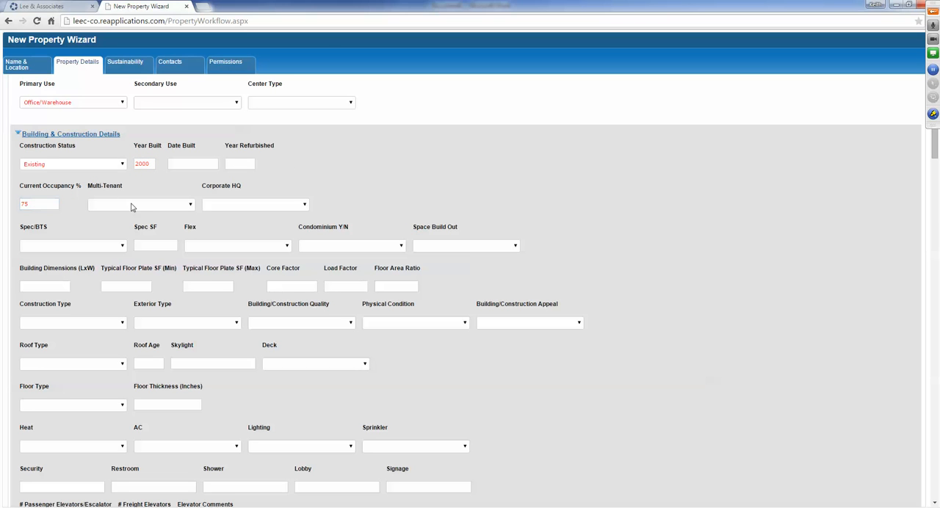
left_click(122, 205)
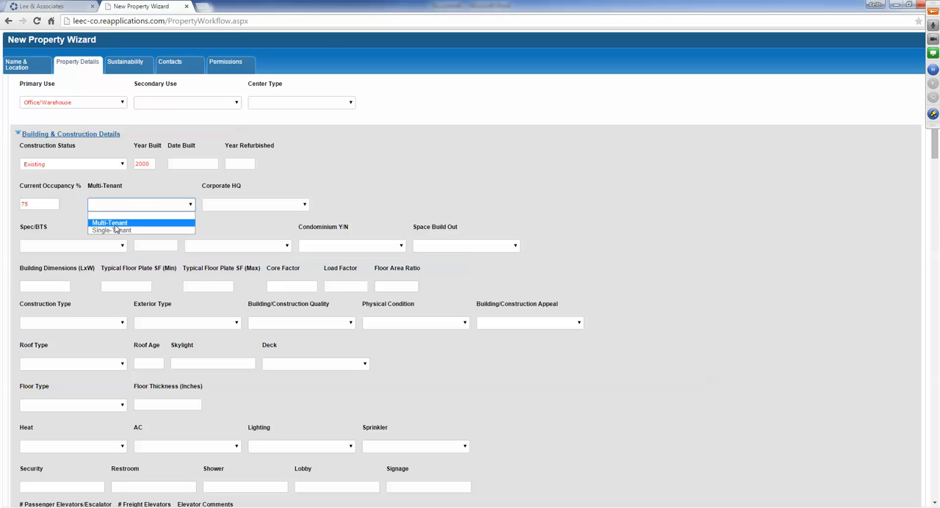
left_click(110, 222)
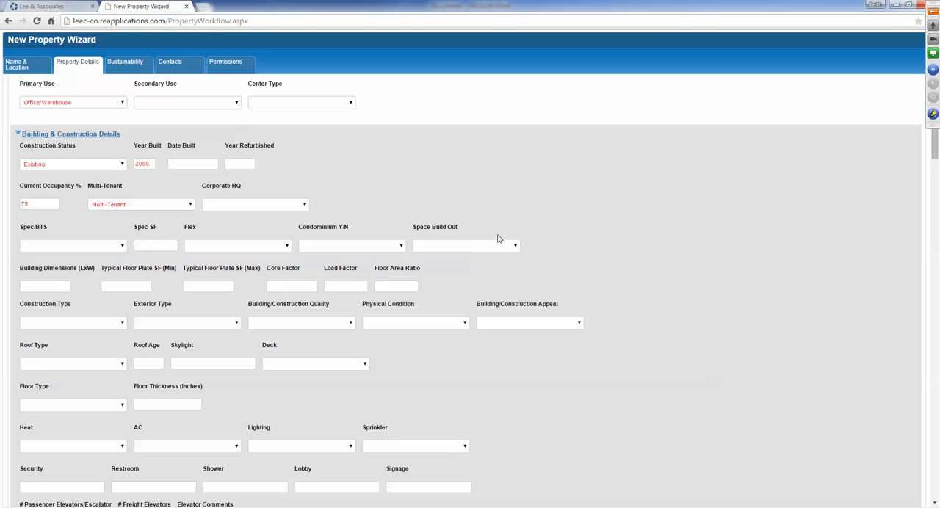
- Set the Roof Type to Flat and the Construction Type to Brick/Frame
scroll(500, 236, "down", 2)
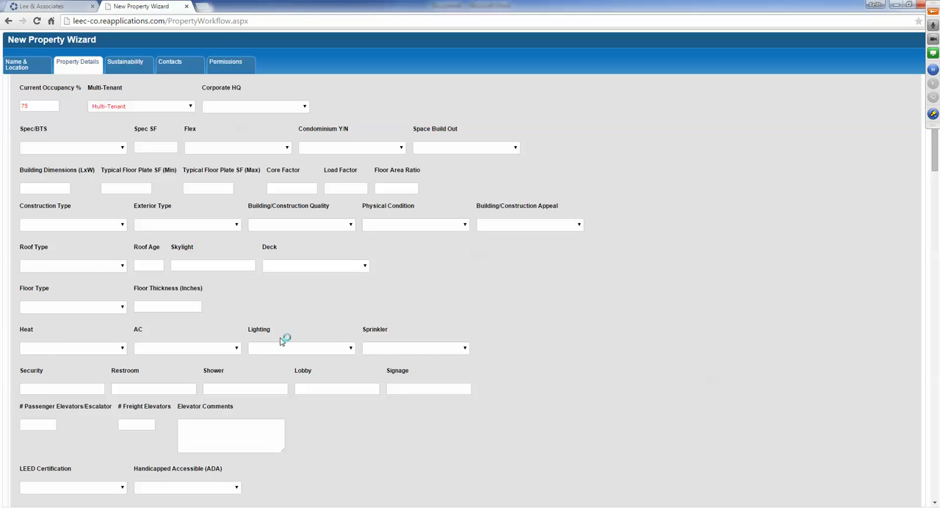
left_click(92, 268)
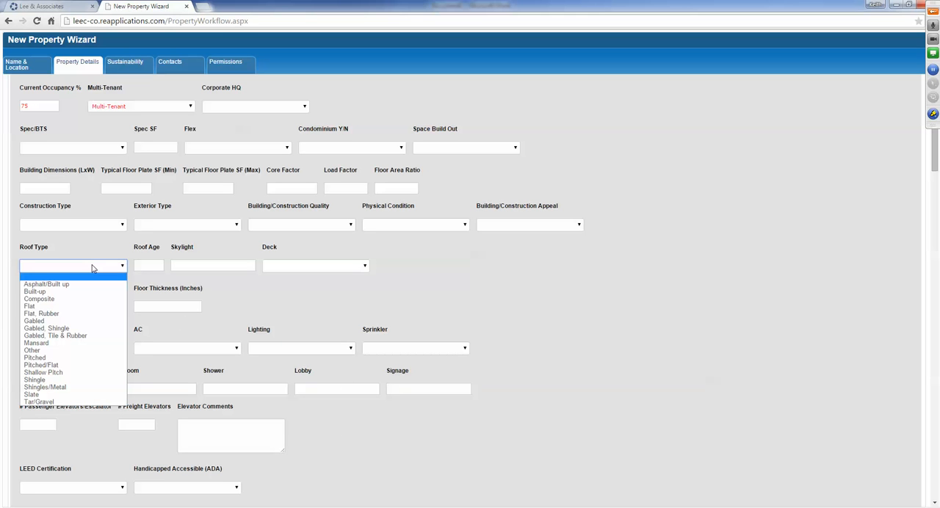
left_click(33, 306)
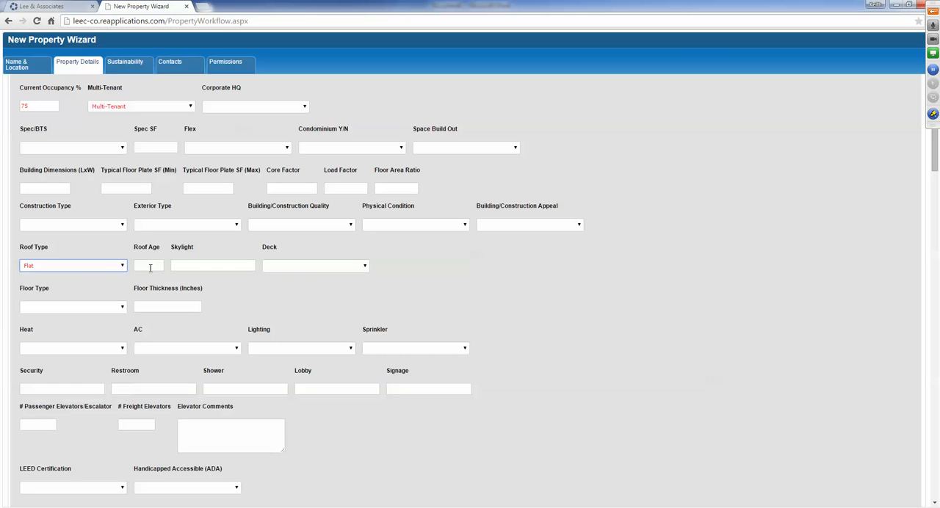
left_click(92, 222)
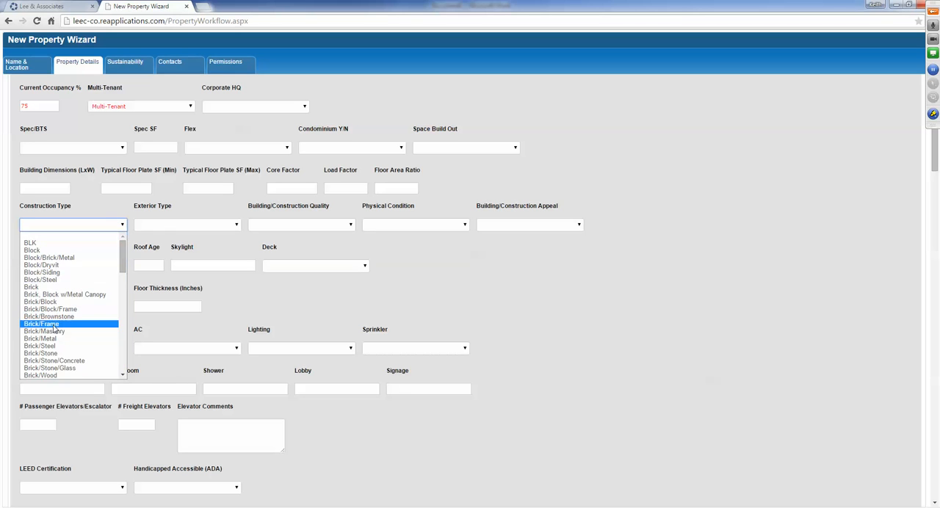
left_click(44, 324)
- Set the Exterior Type to Brick and the Building/Construction Quality to Good
left_click(163, 230)
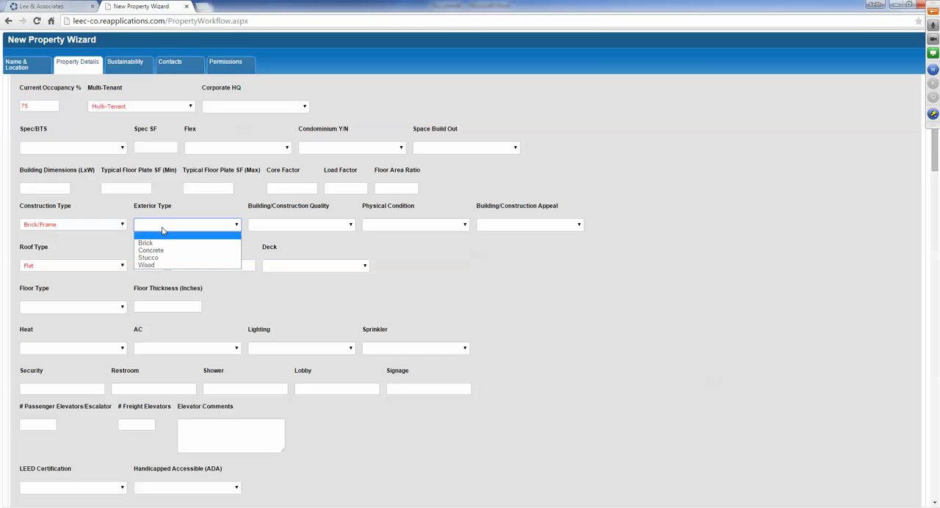
left_click(146, 244)
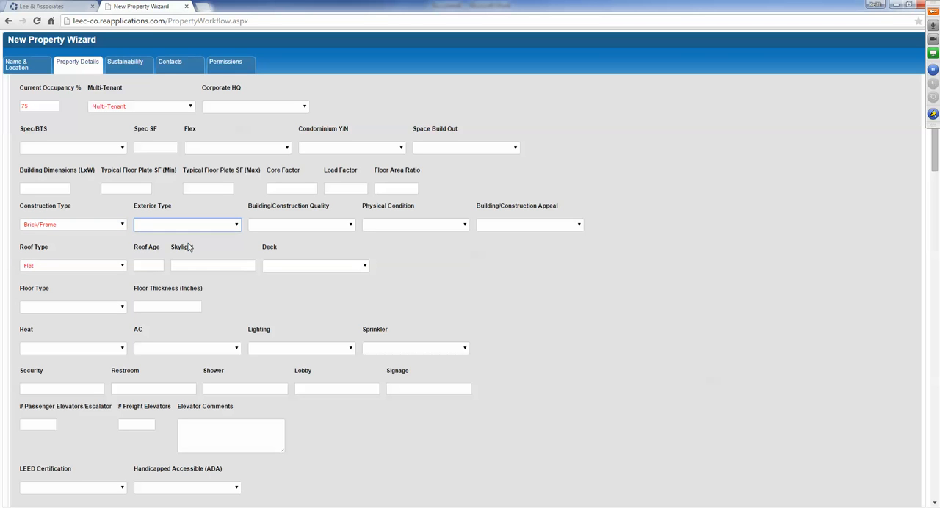
left_click(309, 229)
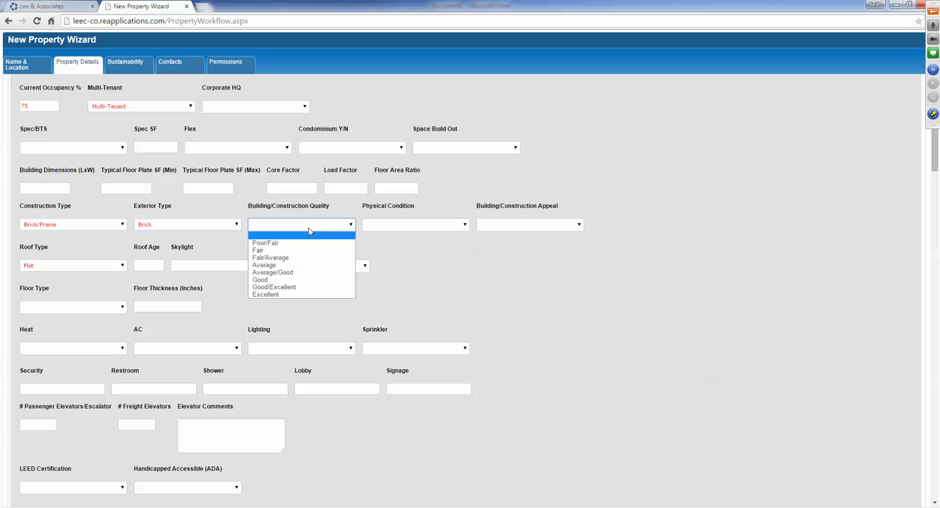
left_click(267, 279)
- Set the building's Floor Type to Concrete in the Building & Construction Details
scroll(430, 264, "down", 3)
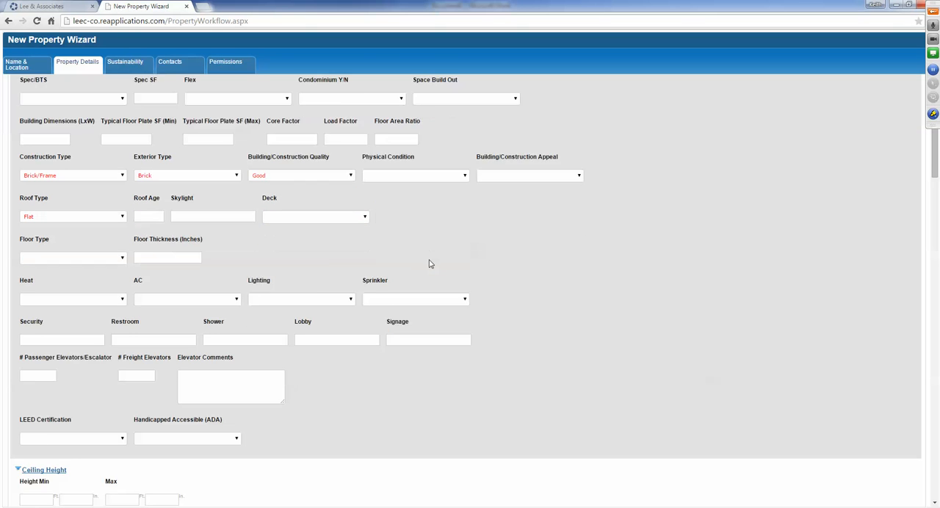
left_click(78, 211)
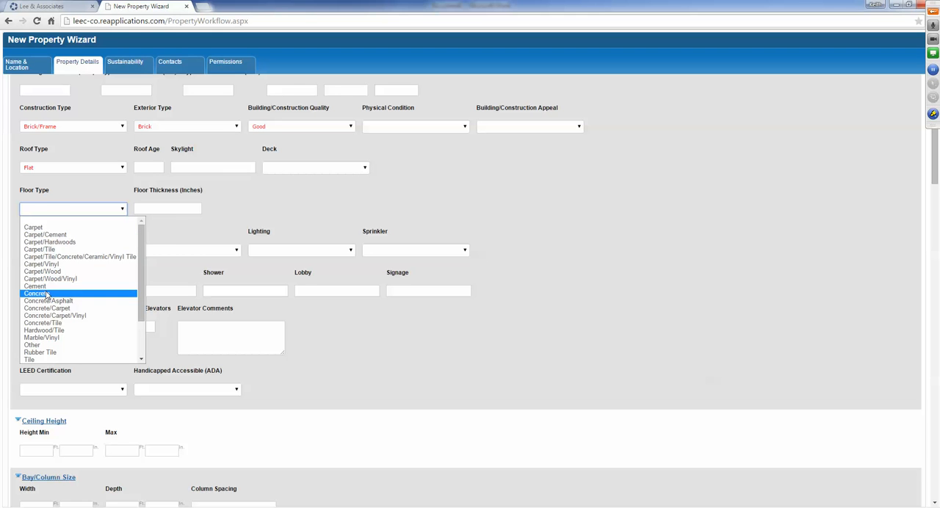
left_click(46, 294)
- Set the building's Heat to Electric and its AC to Central
left_click(99, 249)
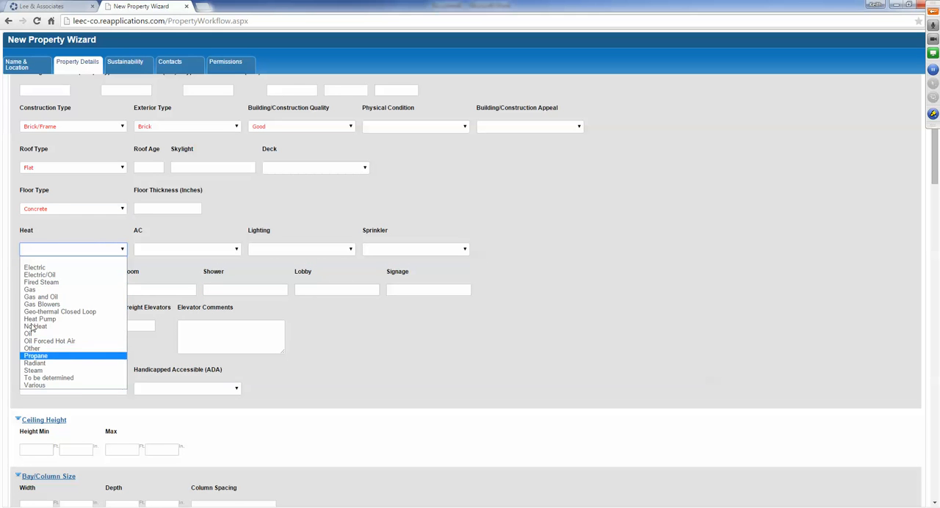
left_click(57, 265)
left_click(210, 249)
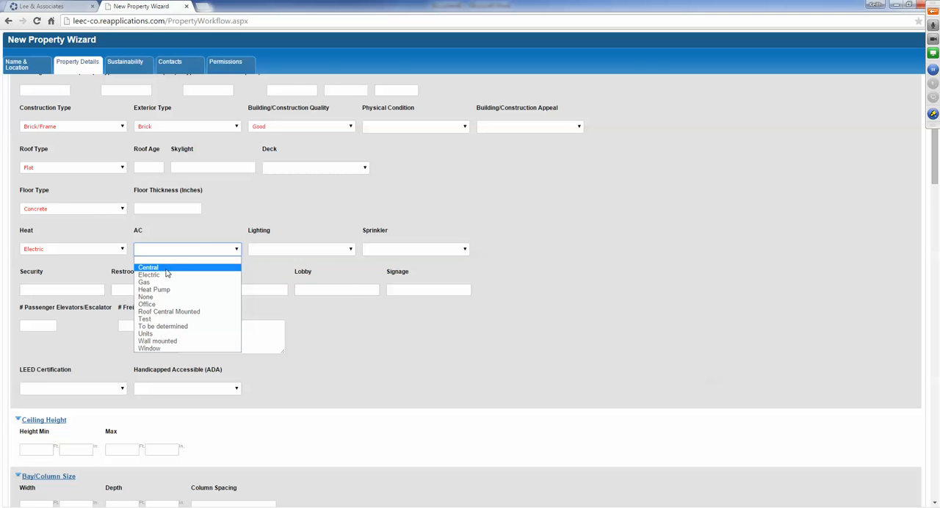
left_click(194, 267)
- Set the building's Lighting to Fluorescent and its Sprinkler to Wet
left_click(277, 255)
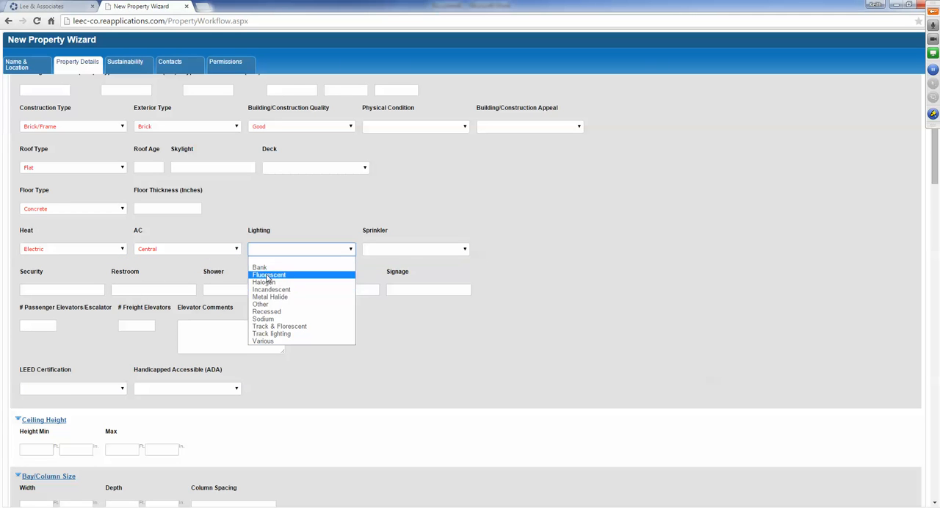
left_click(268, 276)
left_click(411, 256)
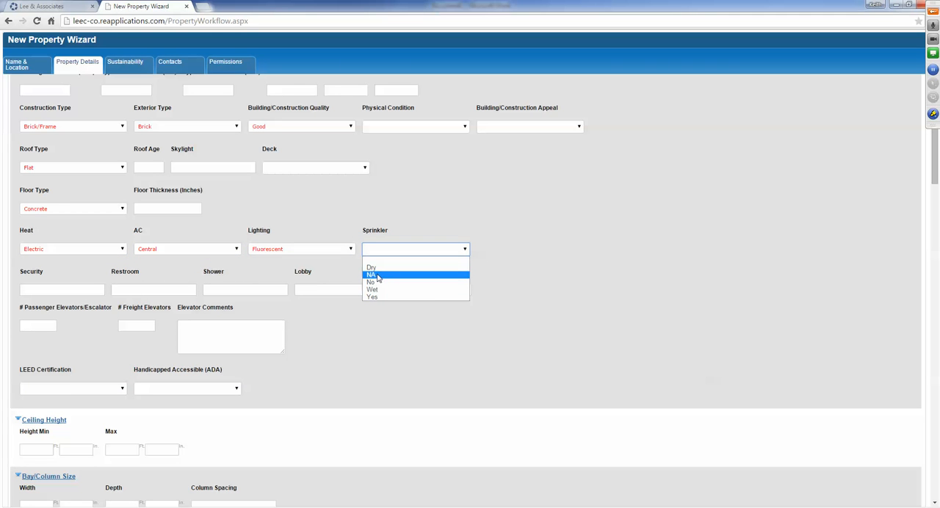
left_click(377, 291)
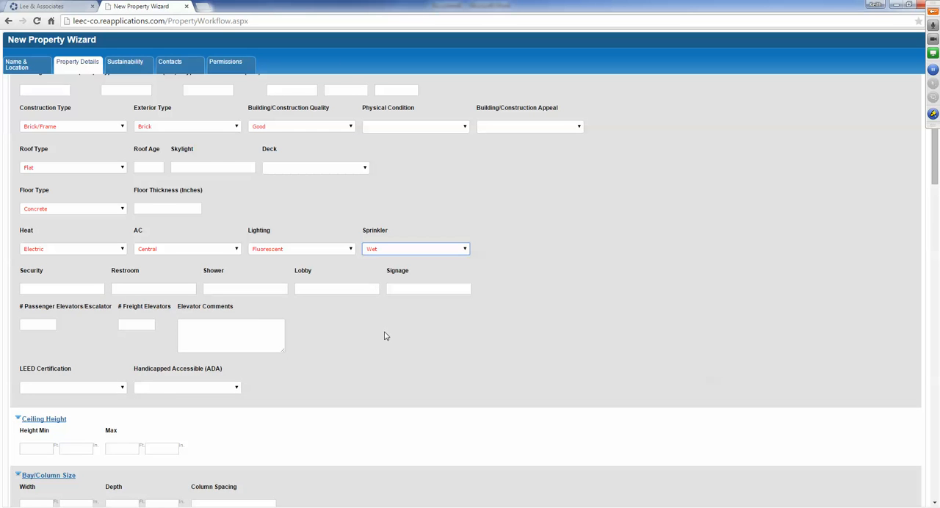
- Review the remaining property detail sections, from Ceiling Height, Loading & Doors, Rail and Crane Features to Parking, Property Amenities and Property Comments
scroll(375, 328, "down", 3)
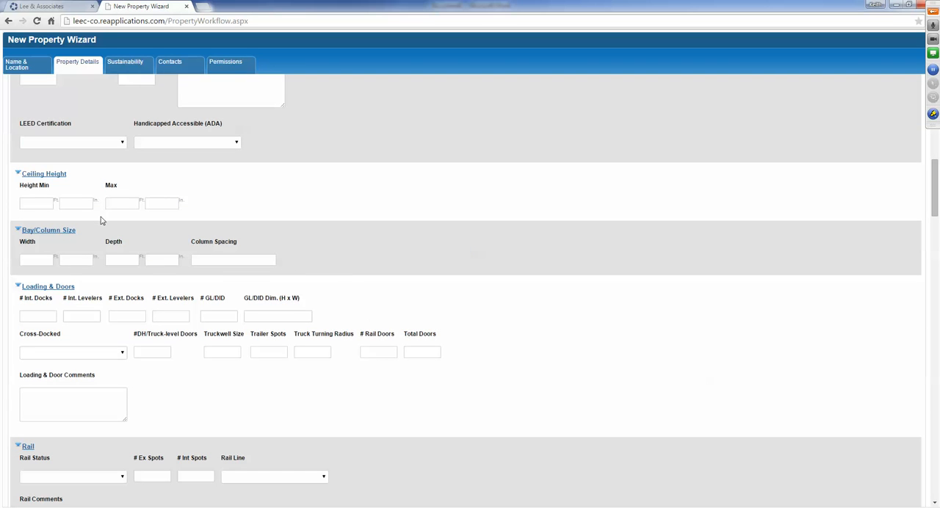
scroll(173, 239, "down", 1)
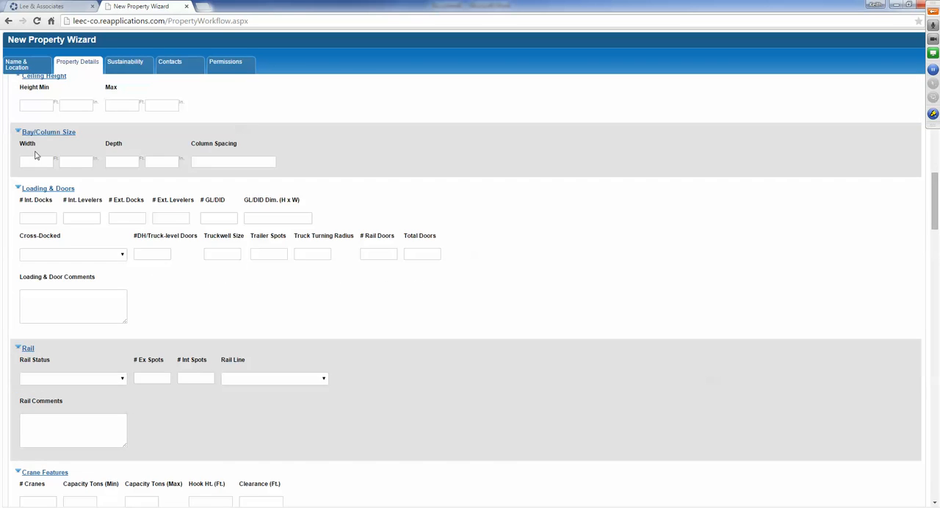
scroll(247, 229, "down", 1)
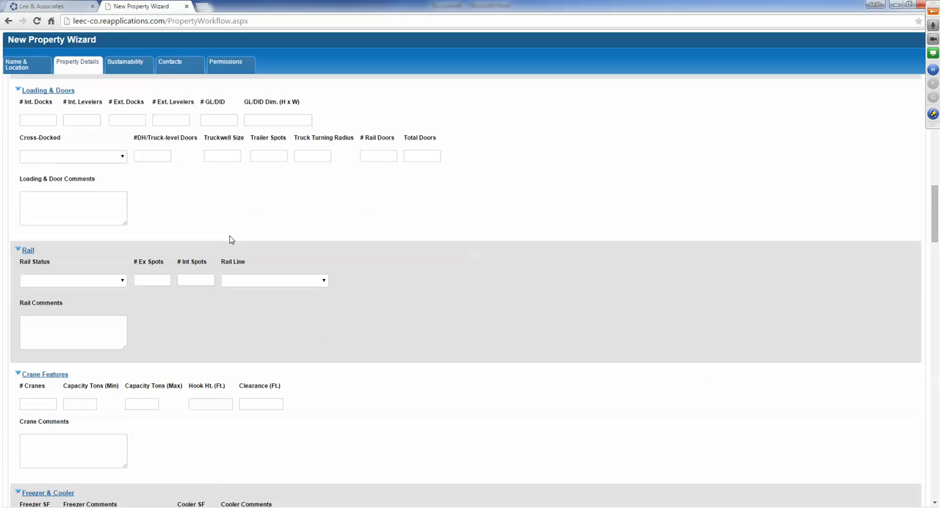
scroll(260, 327, "down", 2)
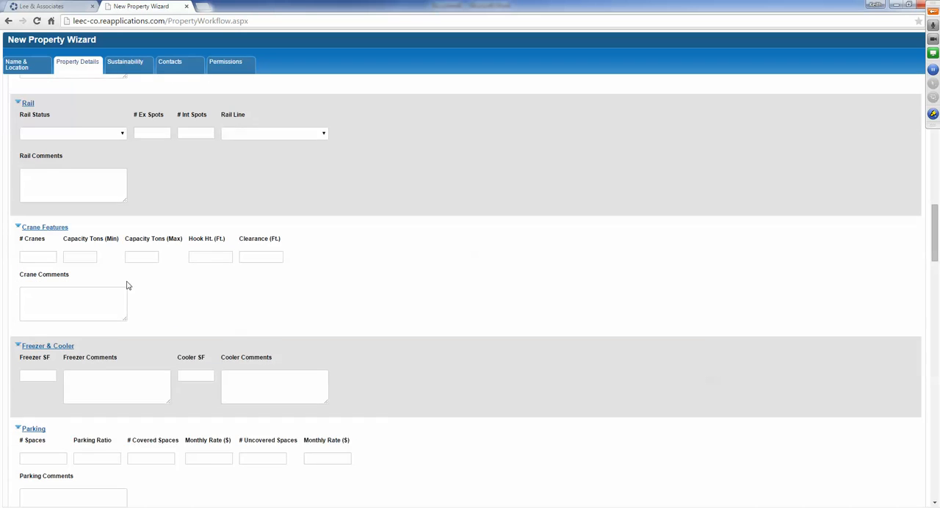
scroll(110, 298, "down", 1)
scroll(88, 284, "down", 3)
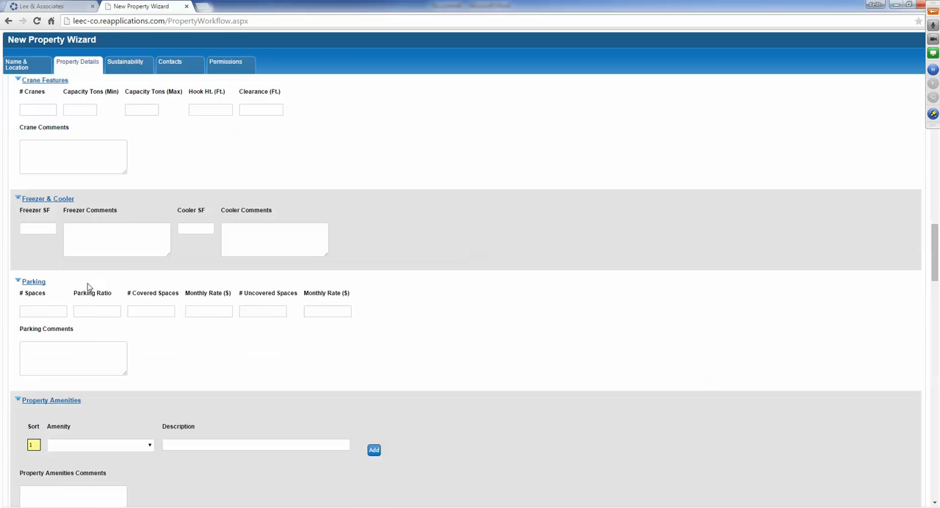
scroll(287, 317, "down", 1)
scroll(285, 315, "down", 1)
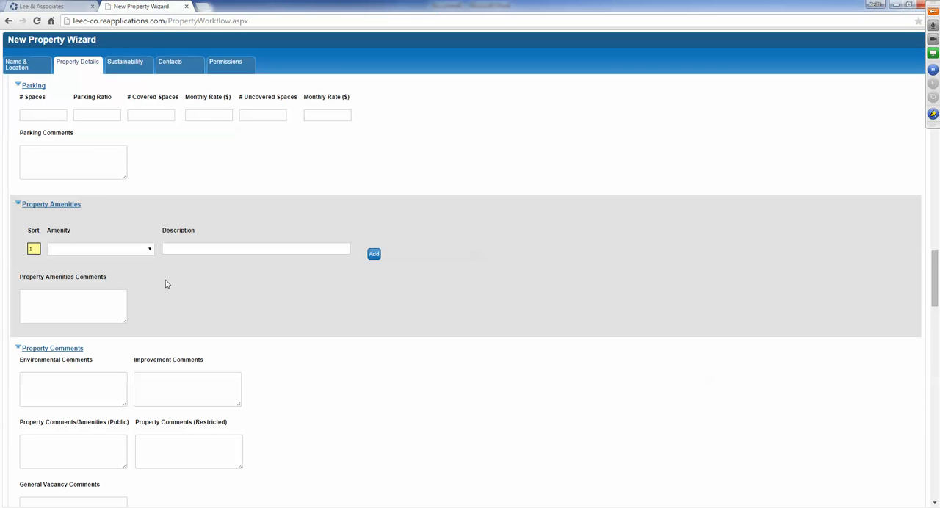
- Add Elevators as the first property amenity with the description Freight
left_click(134, 251)
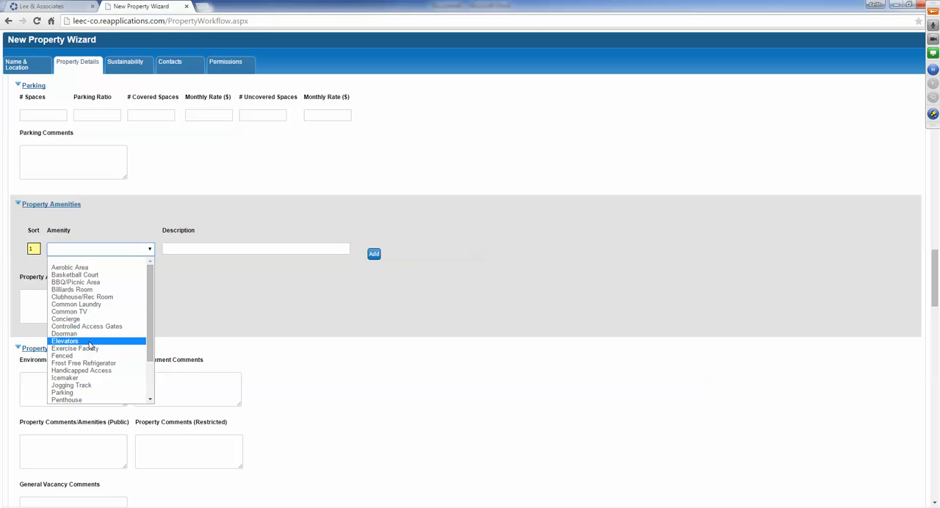
left_click(91, 342)
left_click(223, 246)
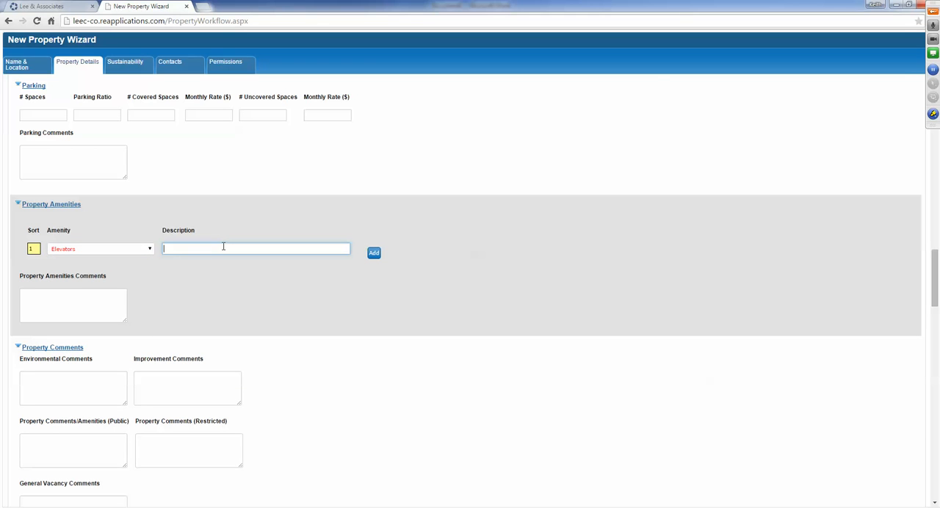
type("Freight")
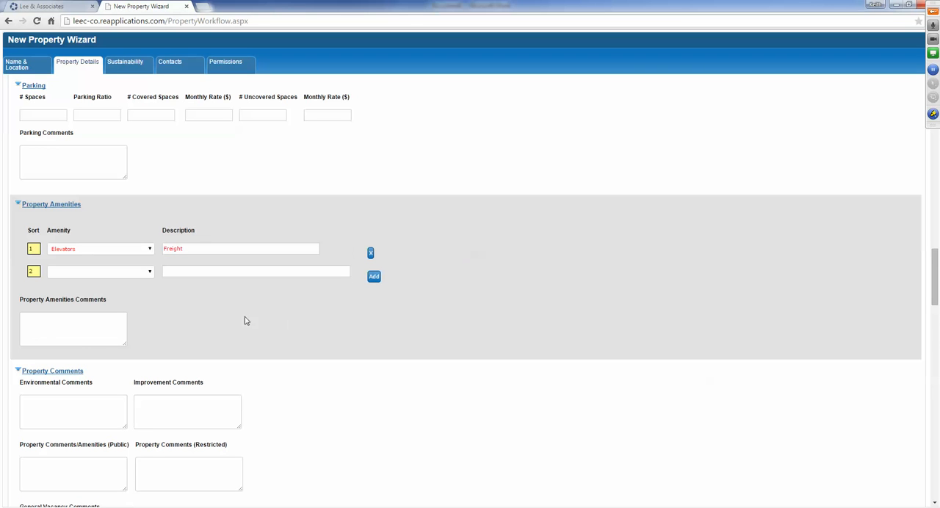
- Enter Basketball Court as the second property amenity with the description "In the parking lot"
left_click(86, 273)
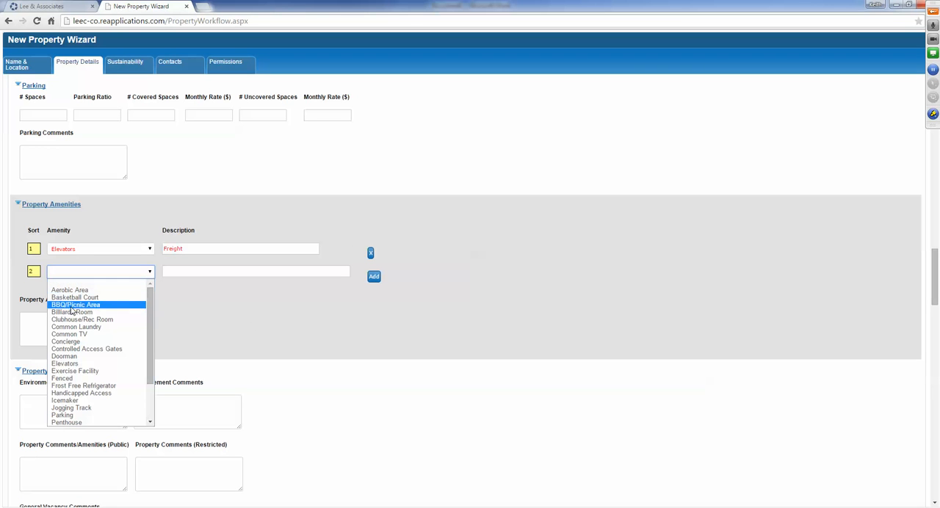
left_click(75, 297)
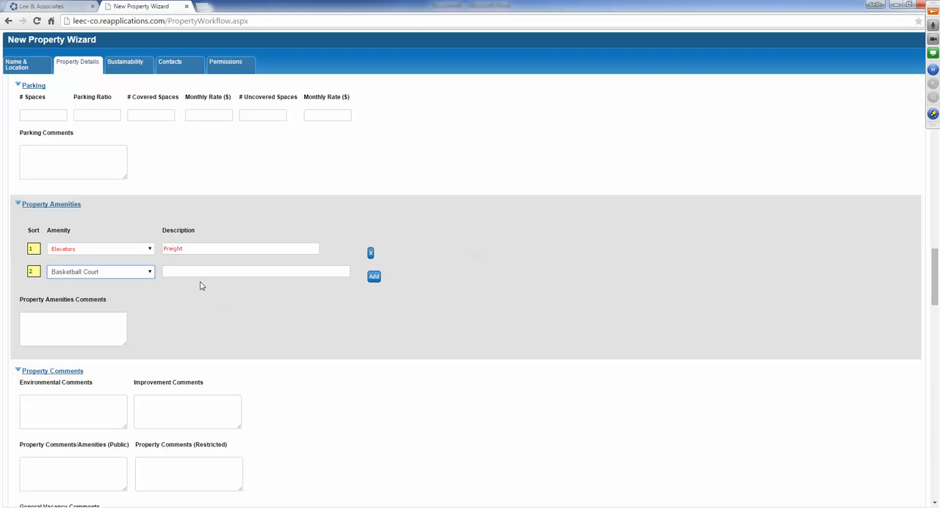
left_click(194, 271)
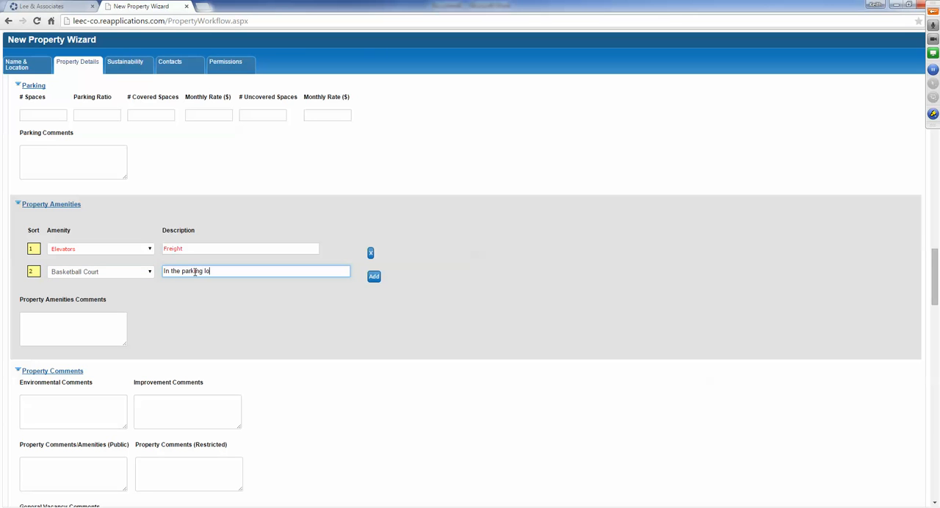
left_click(246, 309)
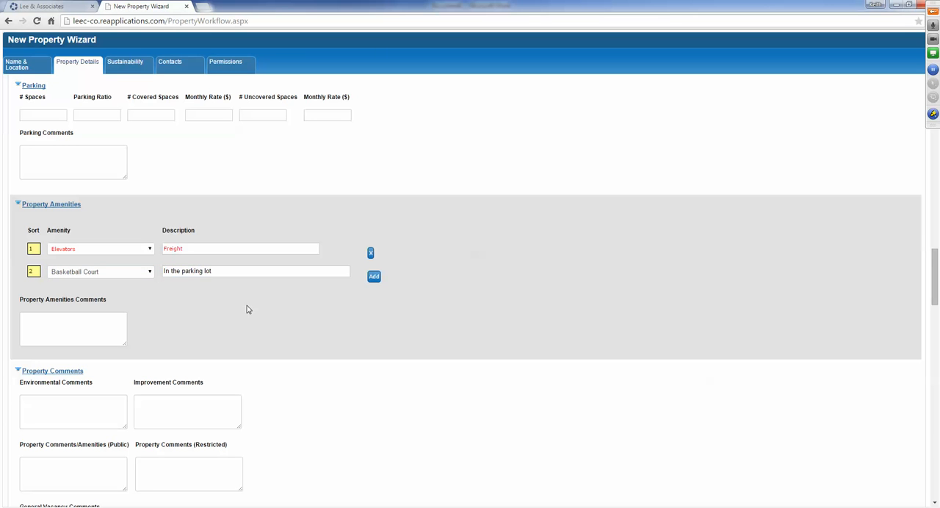
- Enlarge the Improvement Comments text box in the Property Comments section
scroll(246, 309, "down", 2)
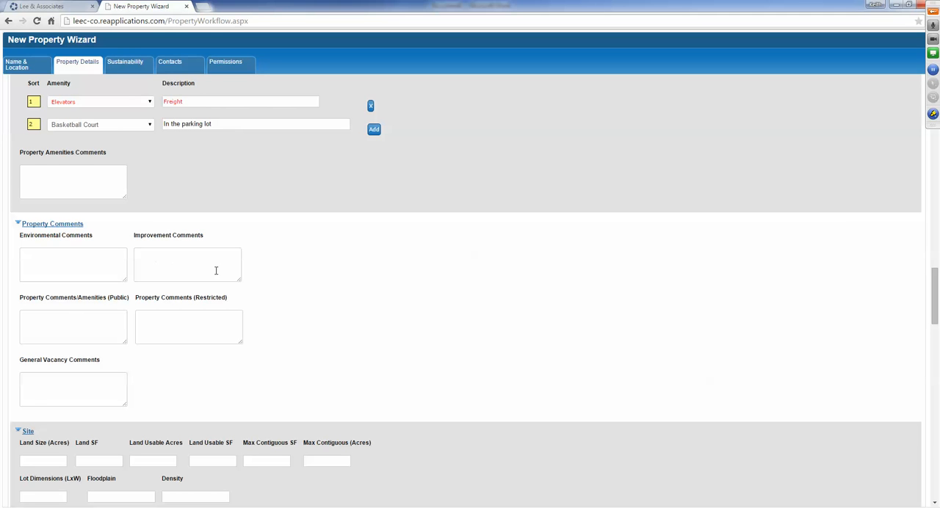
left_click_drag(241, 284, 485, 420)
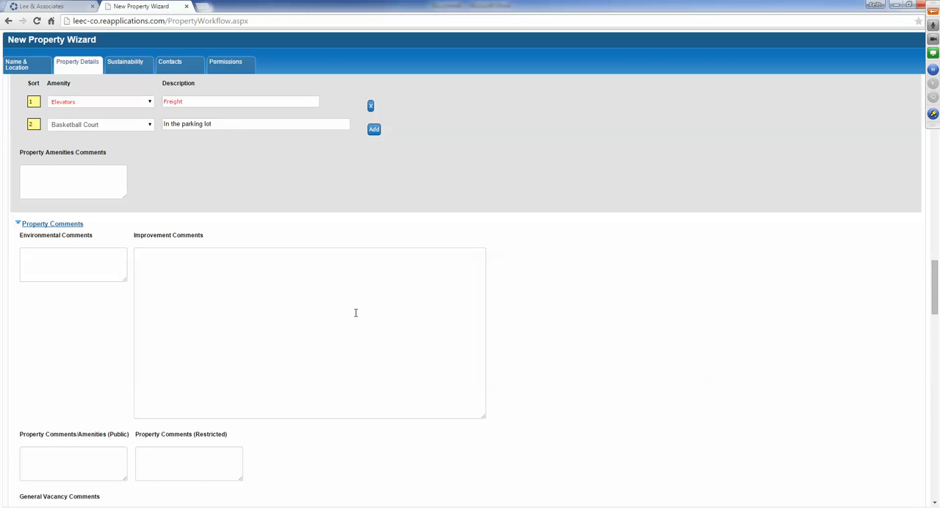
- Set the site's Land Size to 2 acres
scroll(355, 319, "down", 4)
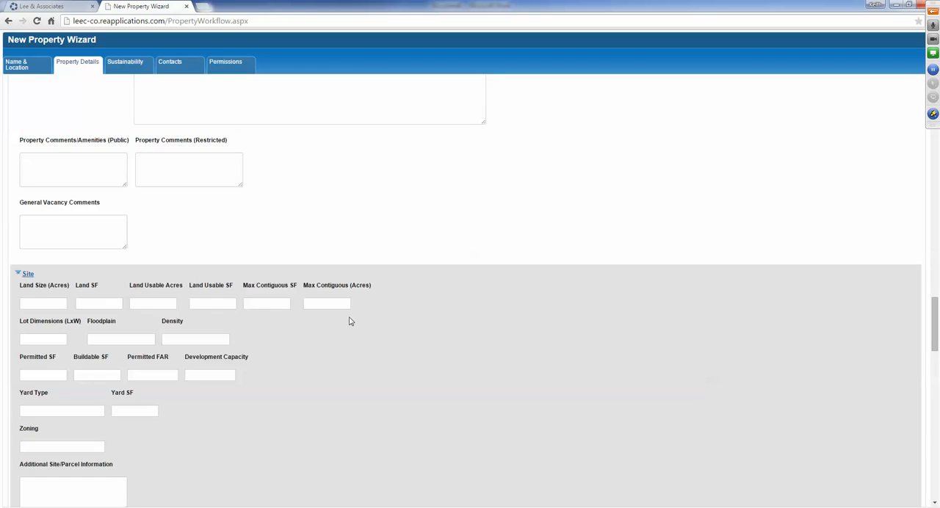
scroll(350, 321, "down", 1)
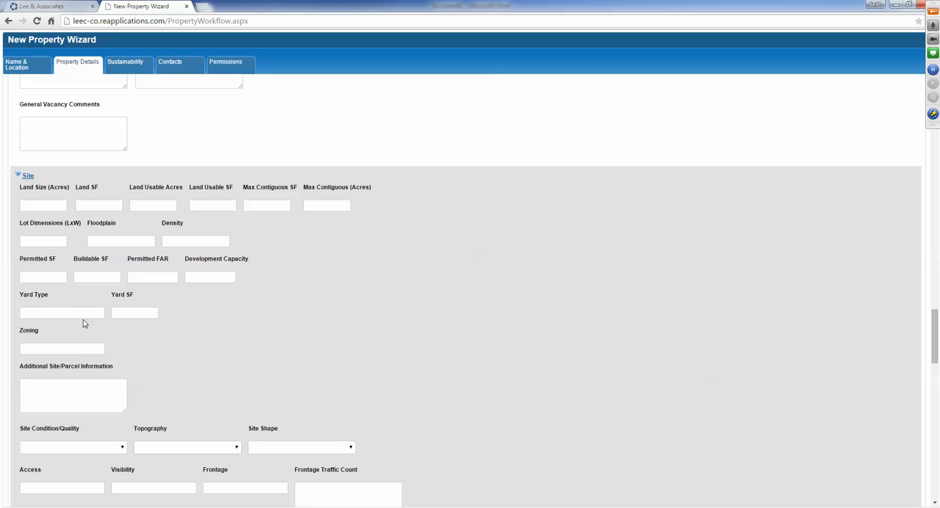
left_click(44, 207)
type("2")
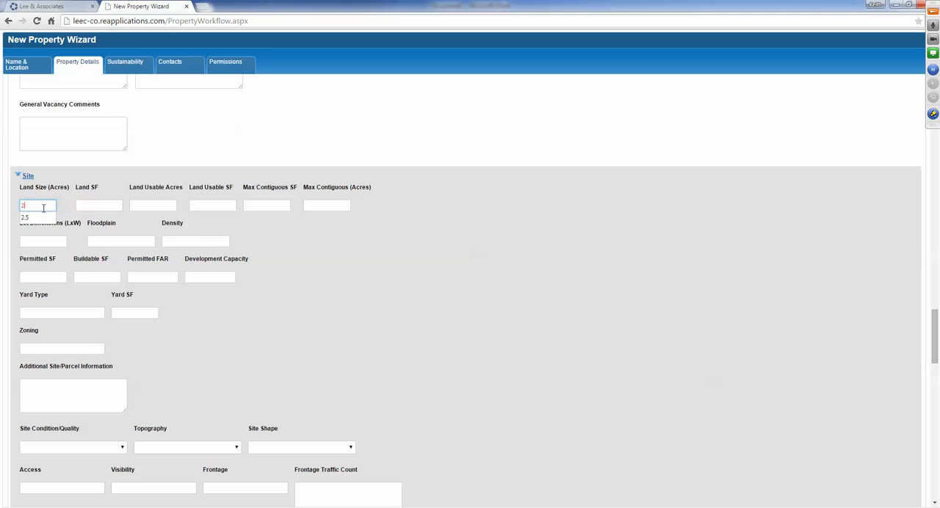
left_click(187, 226)
- Set the site's Land SF to 90000
left_click_drag(101, 207, 49, 206)
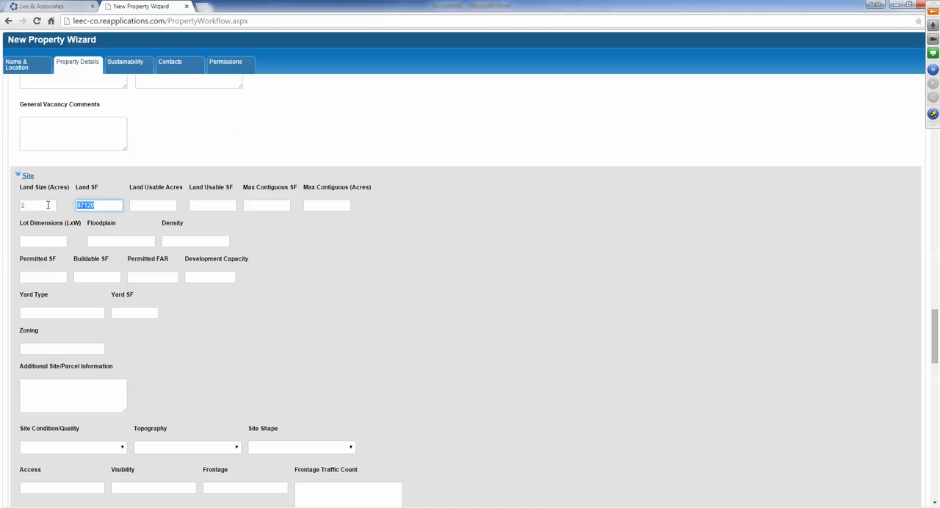
type("90000")
key("Tab")
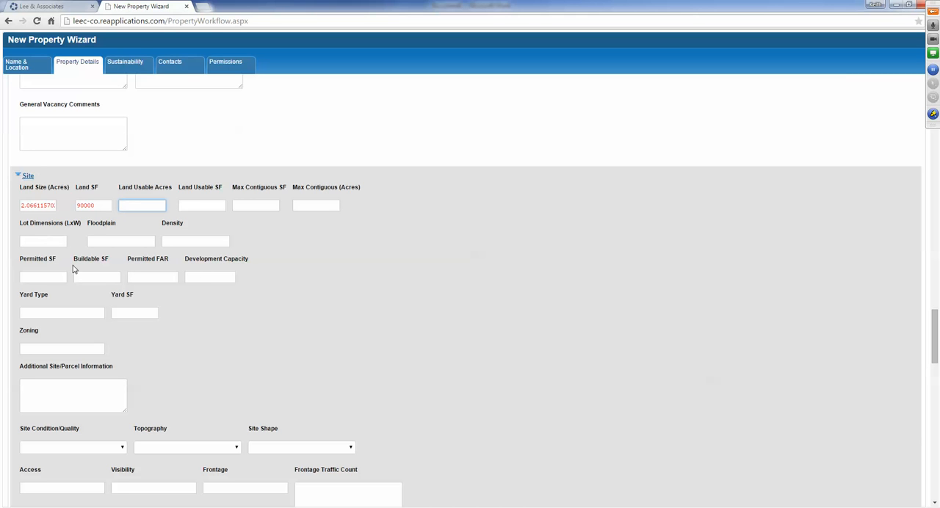
- Set the site's Land Size to 1.5 acres
double_click(42, 205)
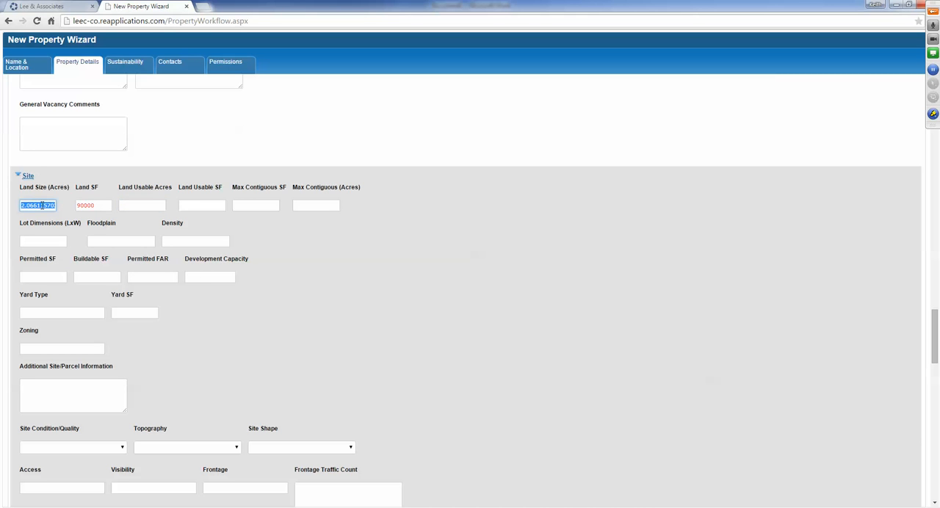
type("1.5")
key("Return")
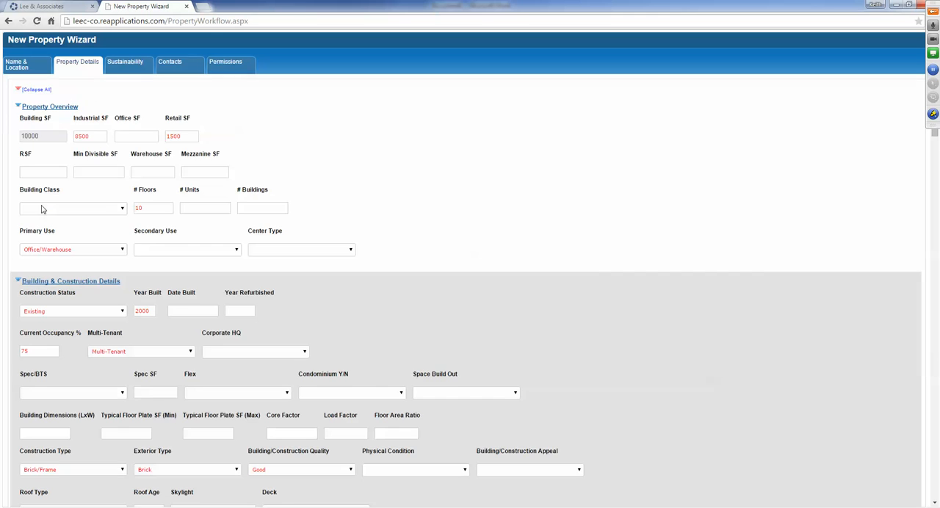
- Review the site's land figures and the Utilities, Demographics, Typical Occupancy Costs, and Financing & Valuation sections
scroll(441, 321, "down", 15)
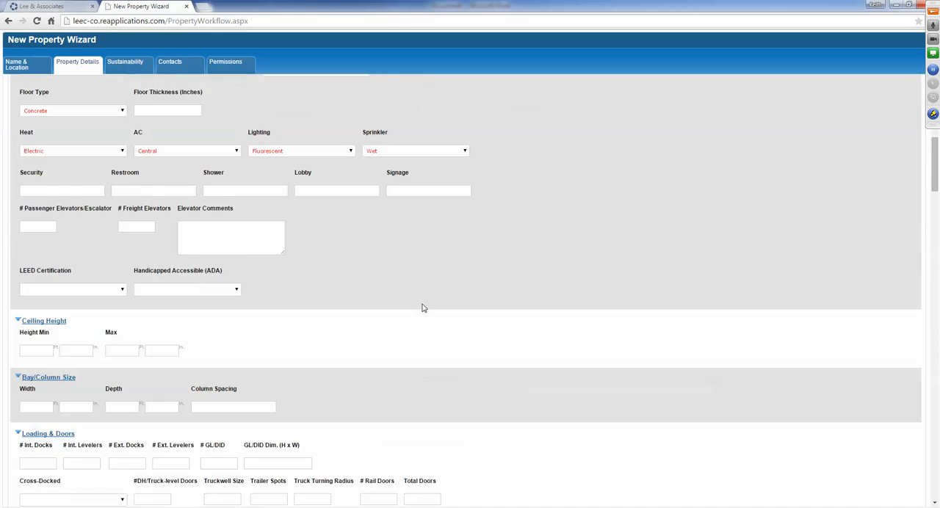
scroll(412, 295, "down", 9)
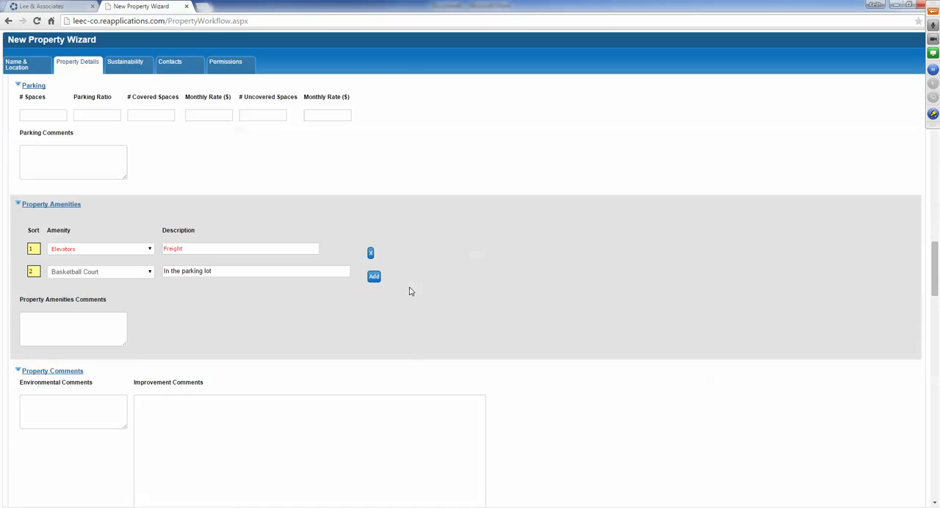
scroll(409, 287, "down", 3)
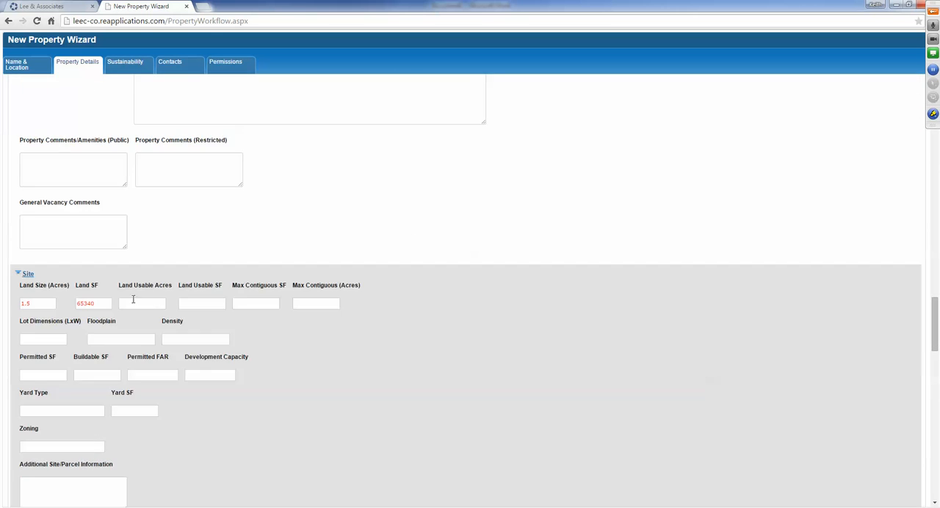
scroll(48, 316, "down", 3)
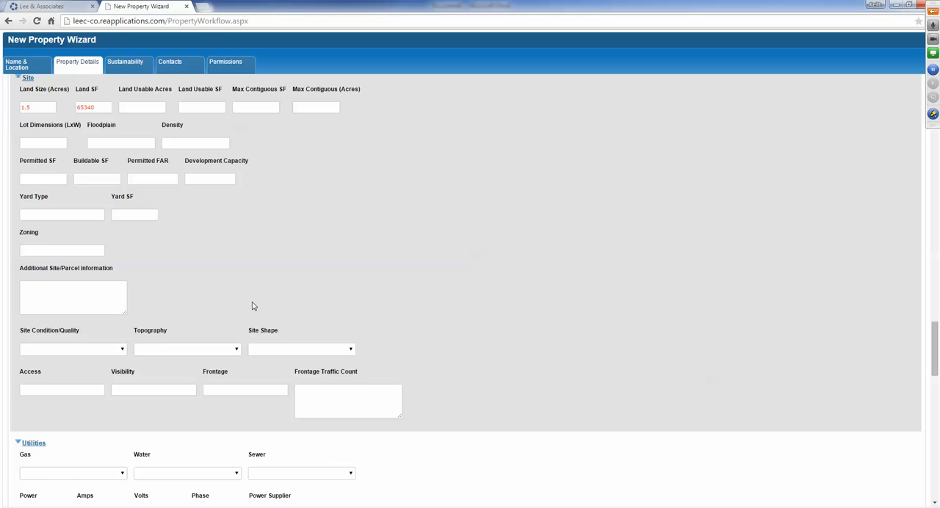
scroll(253, 302, "down", 2)
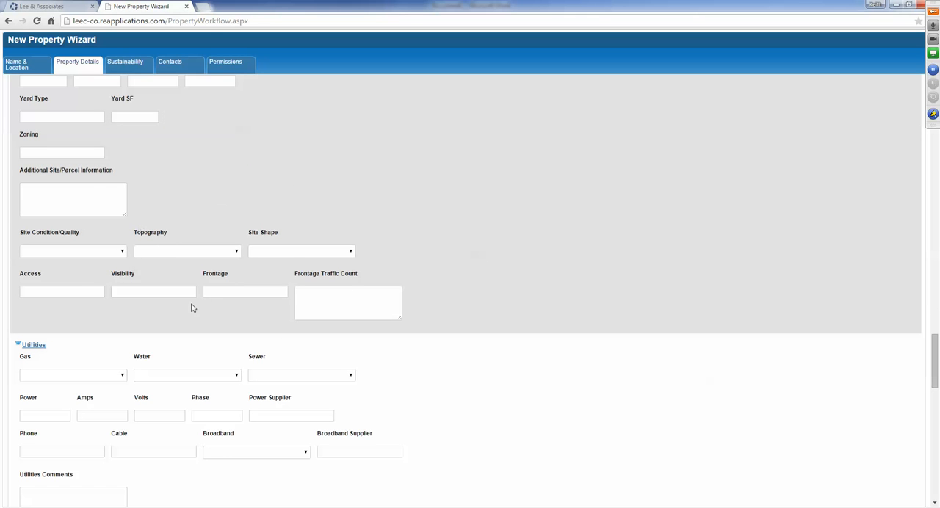
scroll(205, 301, "down", 4)
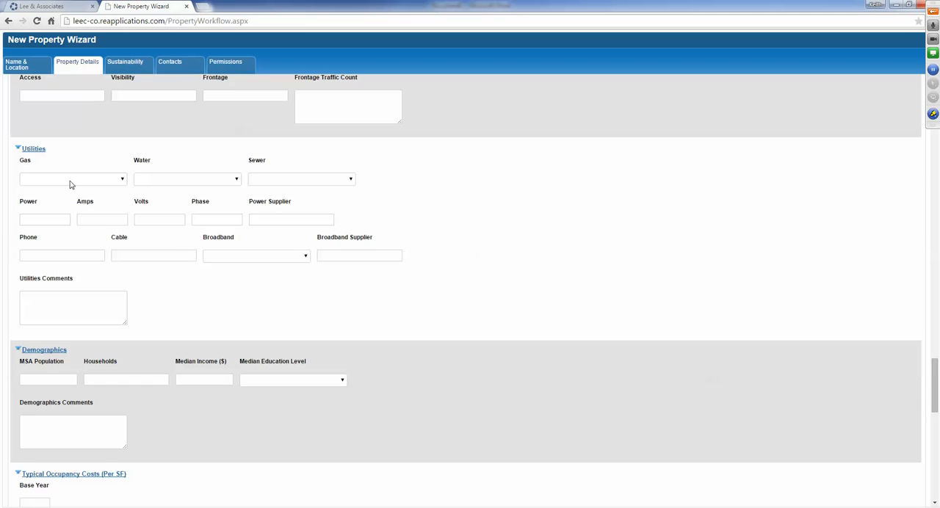
scroll(254, 323, "down", 3)
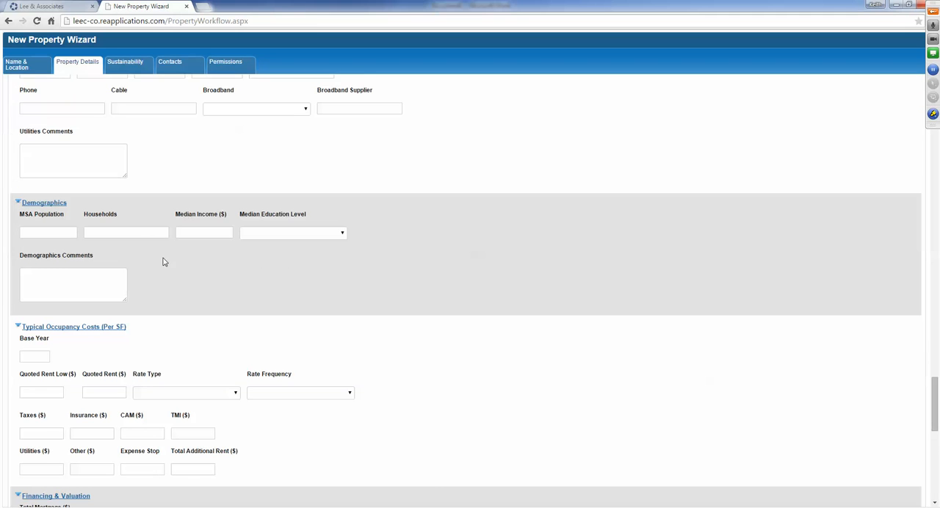
scroll(165, 262, "down", 3)
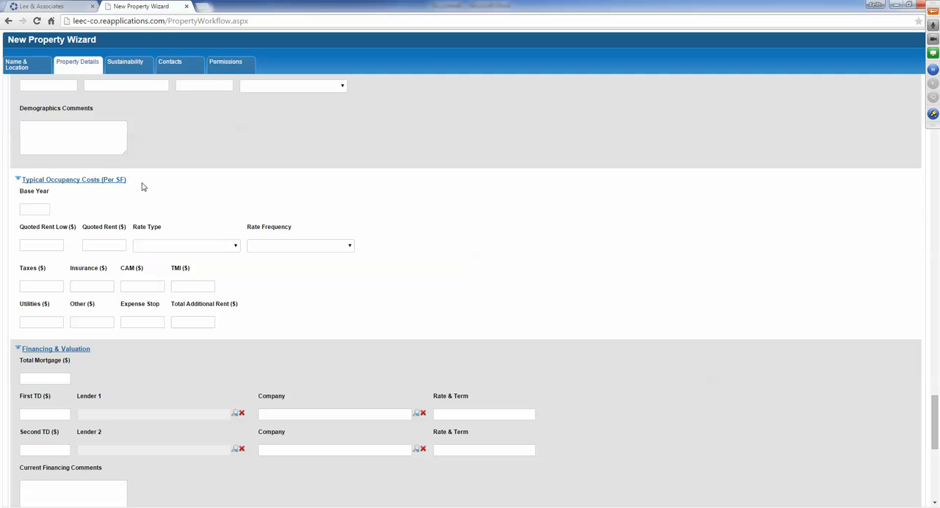
scroll(149, 216, "down", 5)
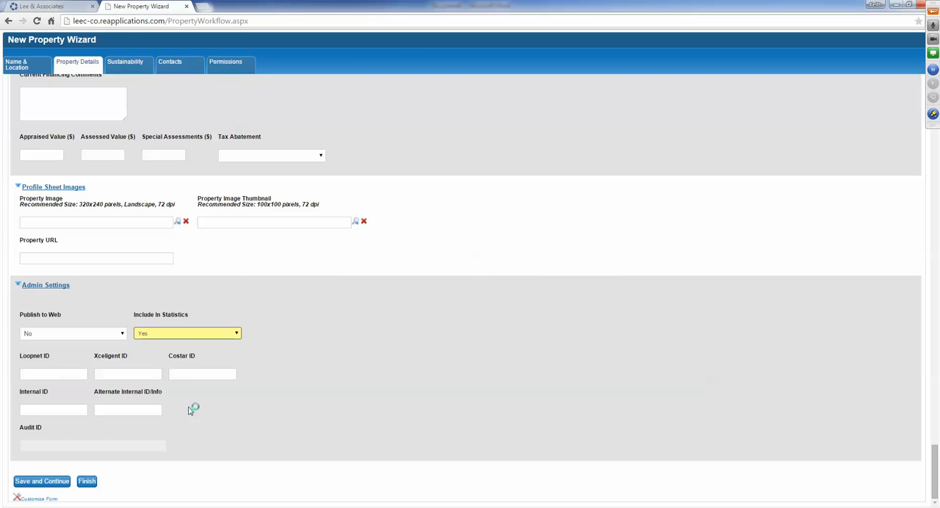
scroll(172, 425, "up", 5)
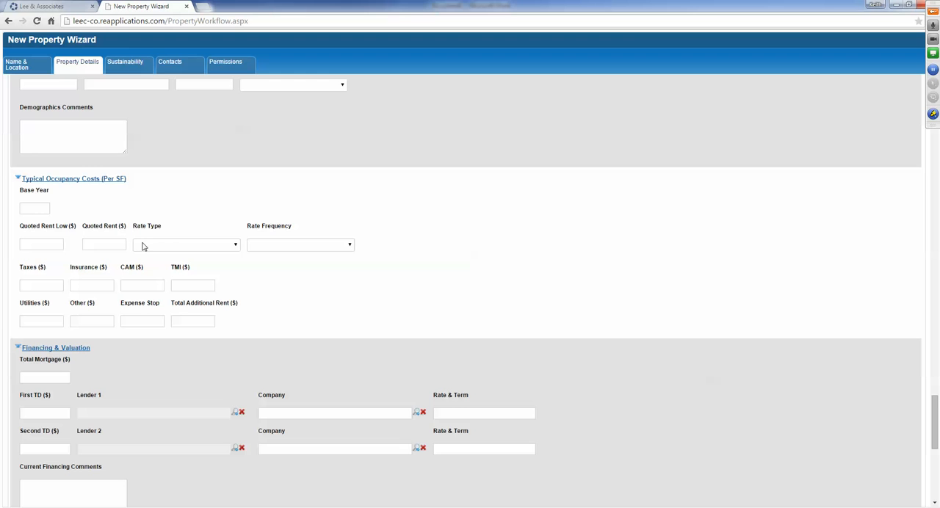
scroll(149, 251, "down", 3)
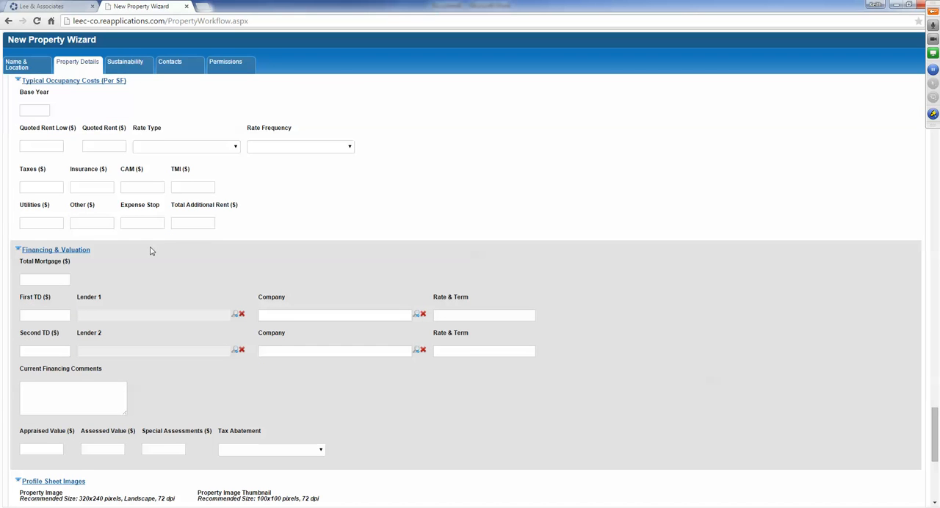
scroll(150, 251, "down", 1)
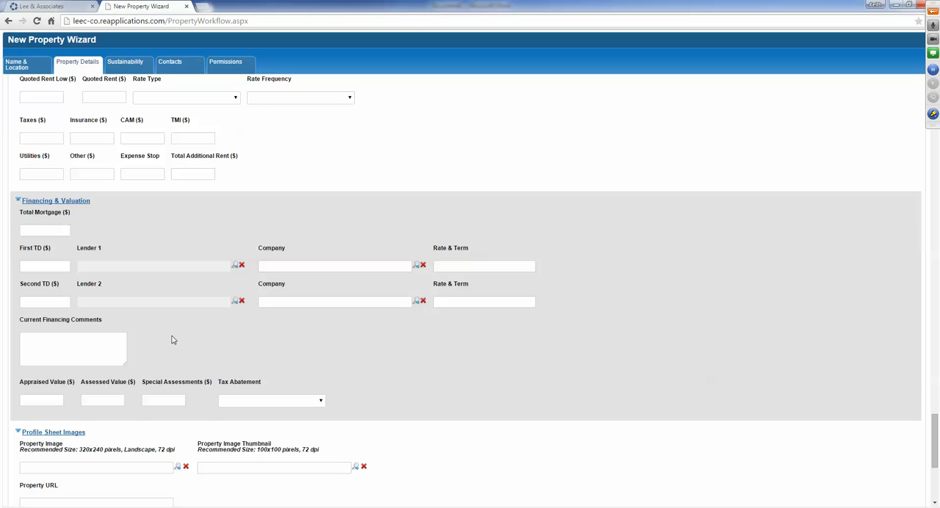
- Upload the edgar industrial picture from the Industrial folder in Samples as the Property Image for the profile sheet
scroll(173, 340, "down", 3)
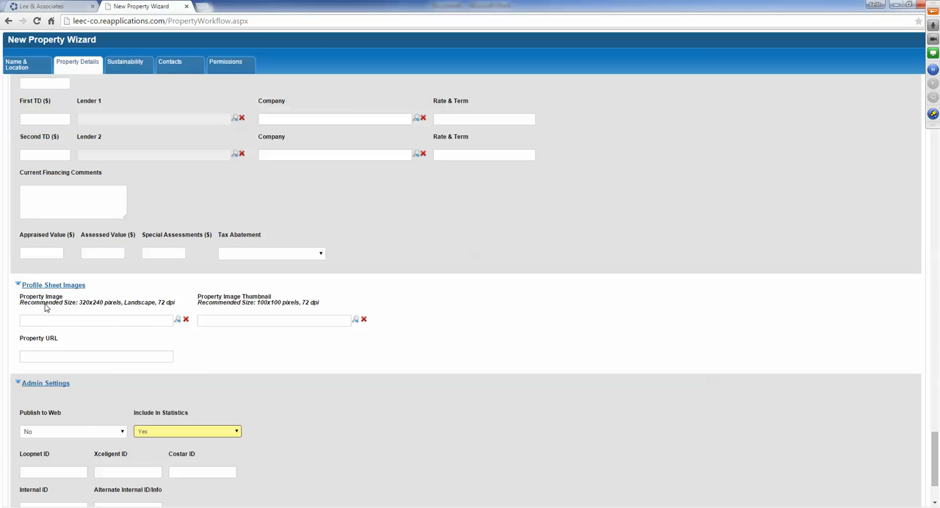
left_click(178, 322)
left_click(154, 139)
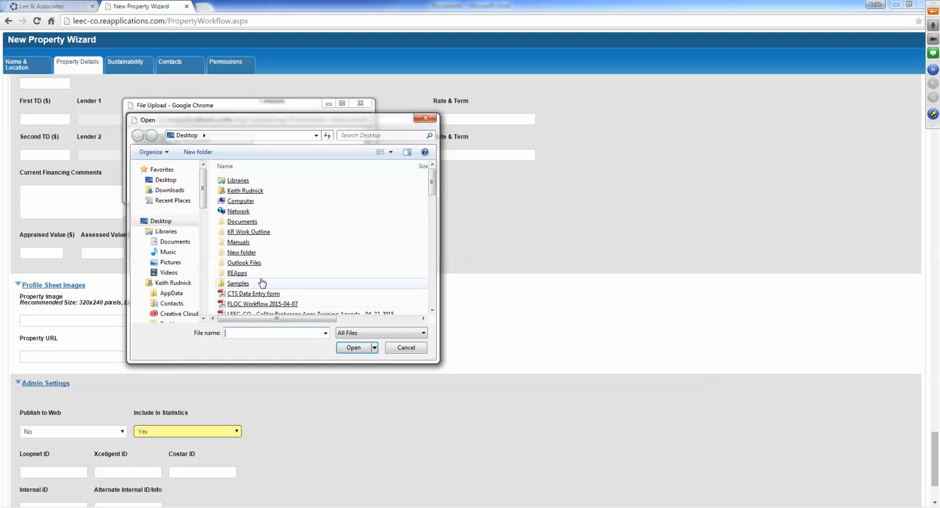
double_click(263, 284)
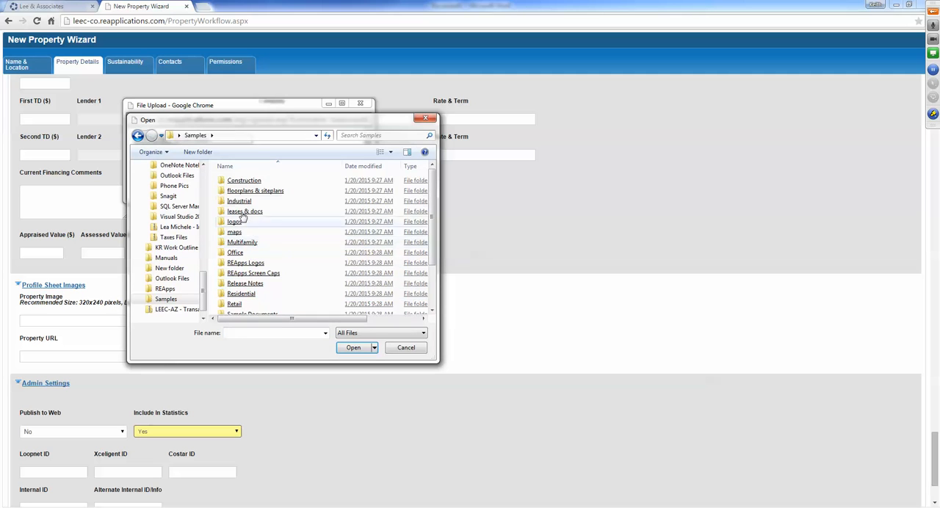
double_click(239, 201)
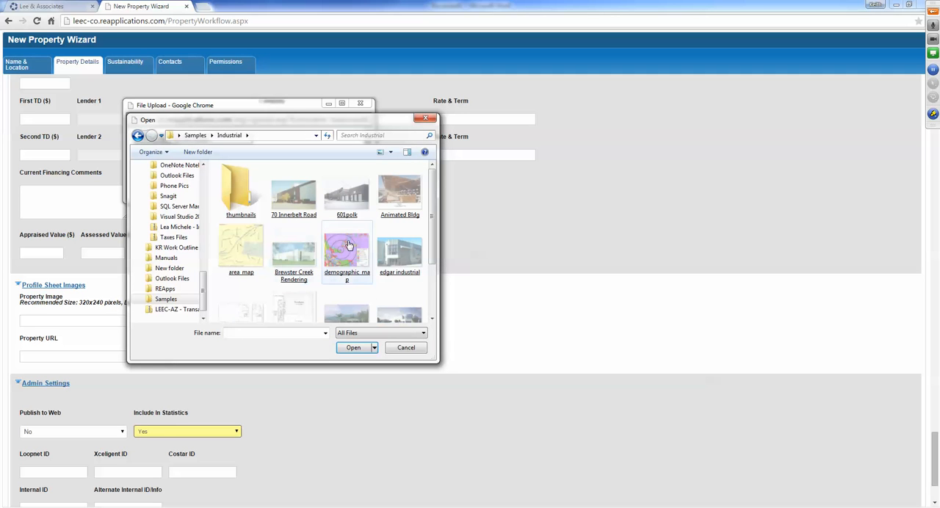
left_click(402, 255)
left_click(354, 347)
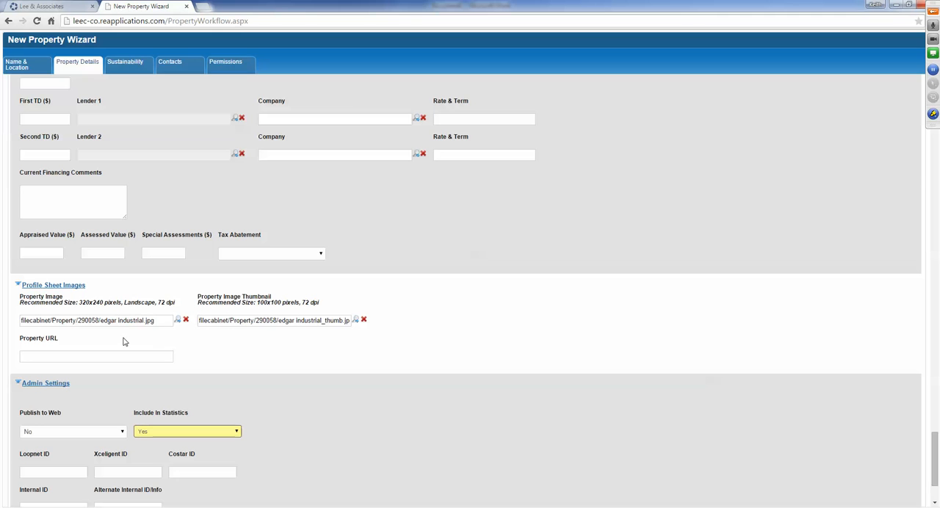
- Set Publish to Web to Yes in the Admin Settings and save the property details
scroll(220, 360, "down", 2)
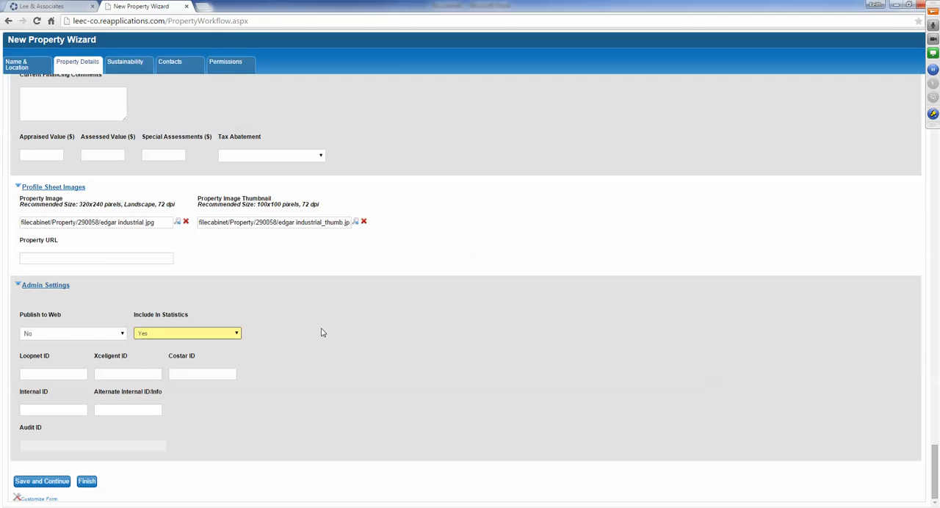
left_click(64, 336)
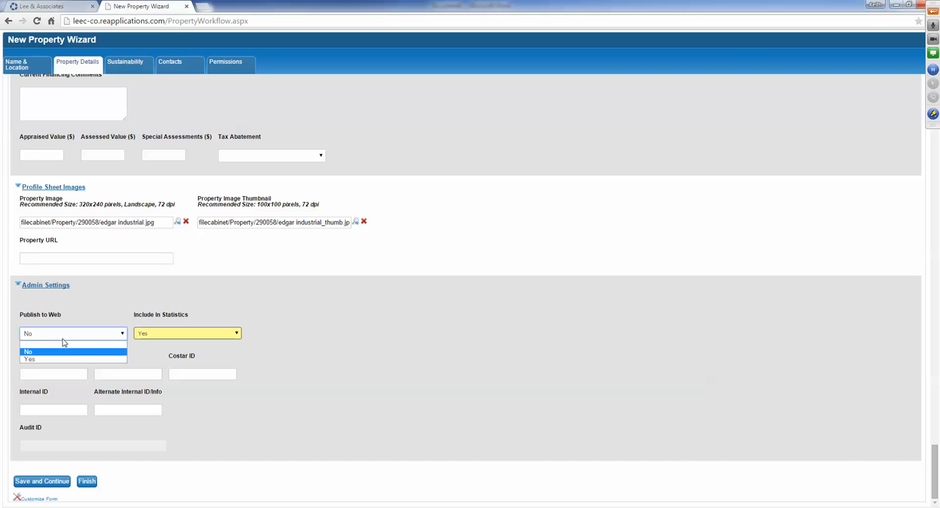
left_click(60, 358)
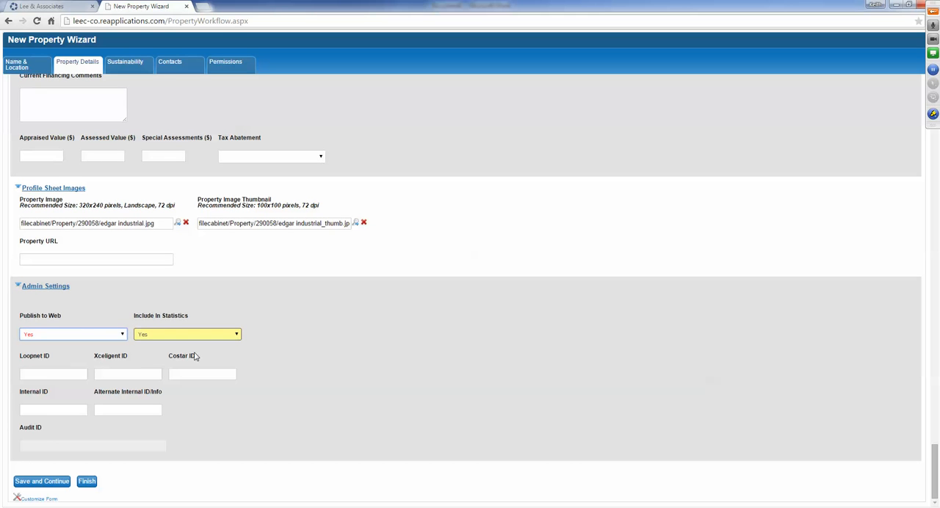
left_click(299, 363)
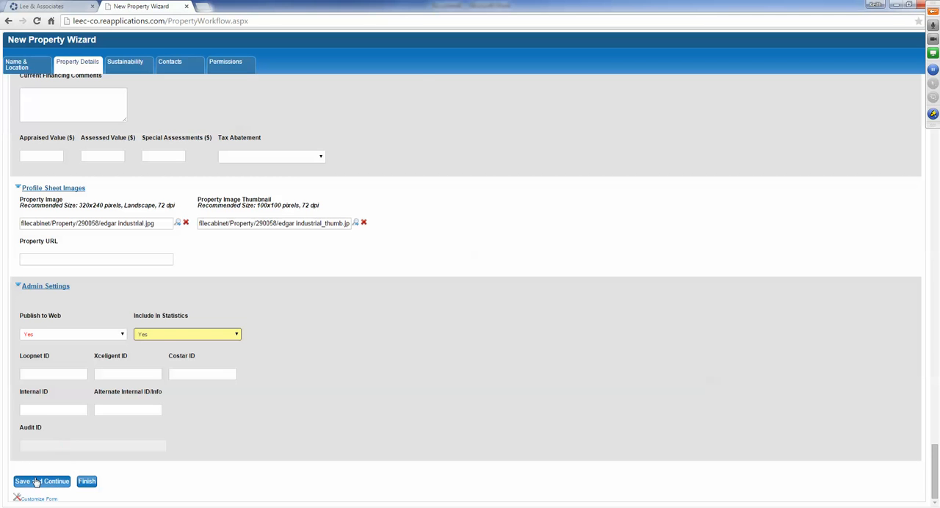
left_click(97, 480)
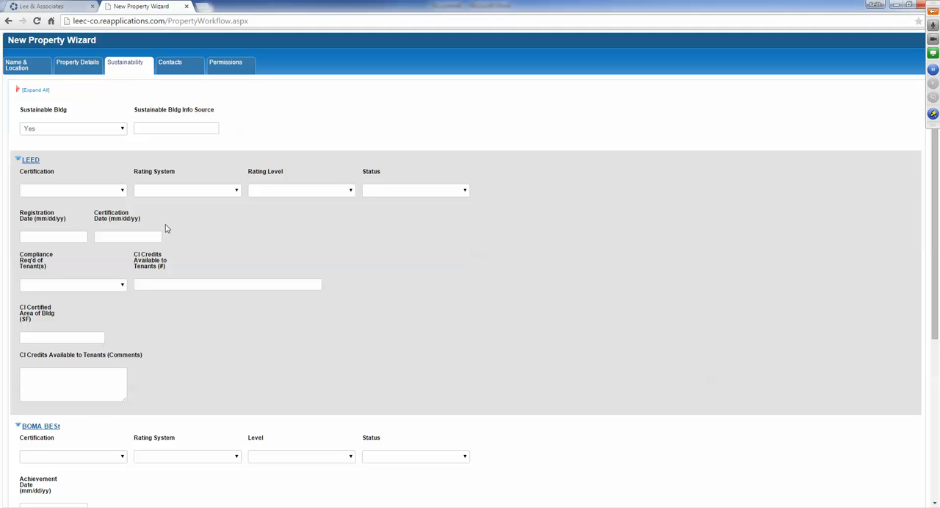
- Go through the LEED, BOMA BESt, Energy Star and Sustainability Comments sections and save to continue to the contacts
scroll(187, 232, "down", 1)
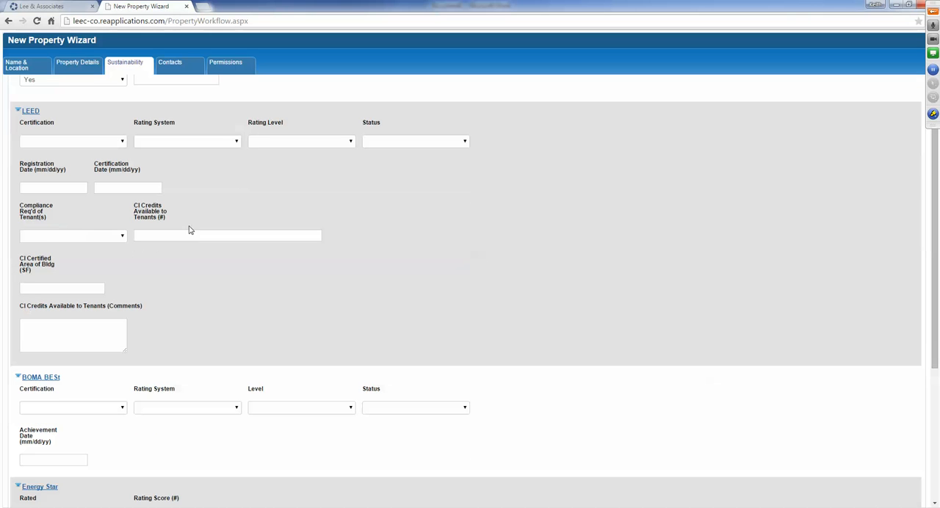
scroll(149, 287, "down", 2)
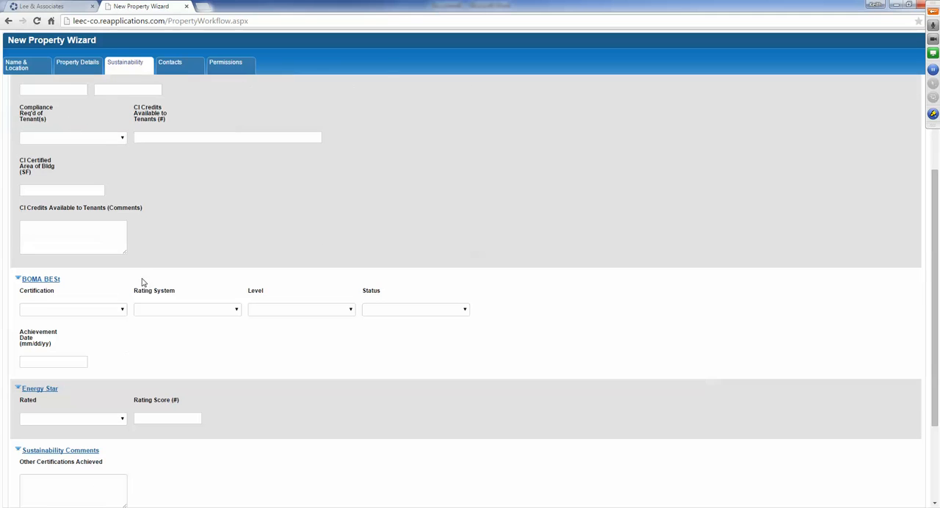
scroll(73, 339, "down", 3)
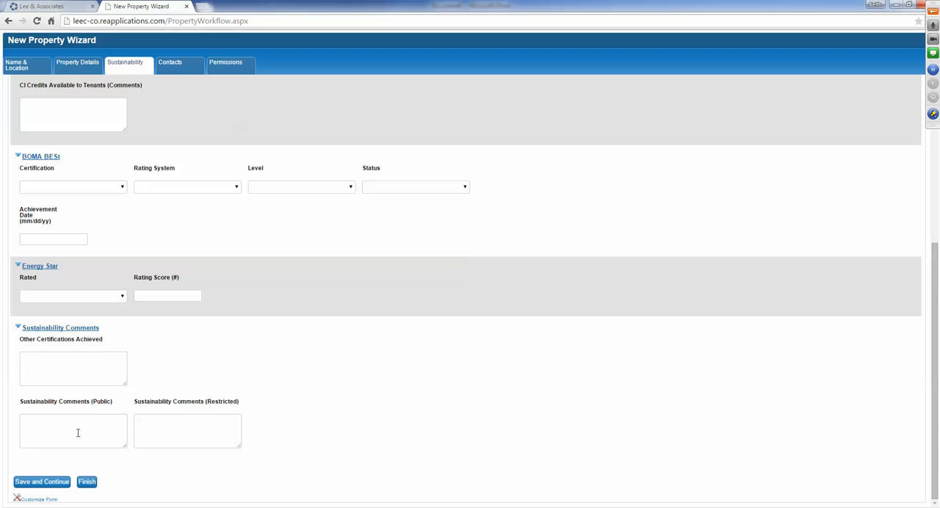
left_click(38, 483)
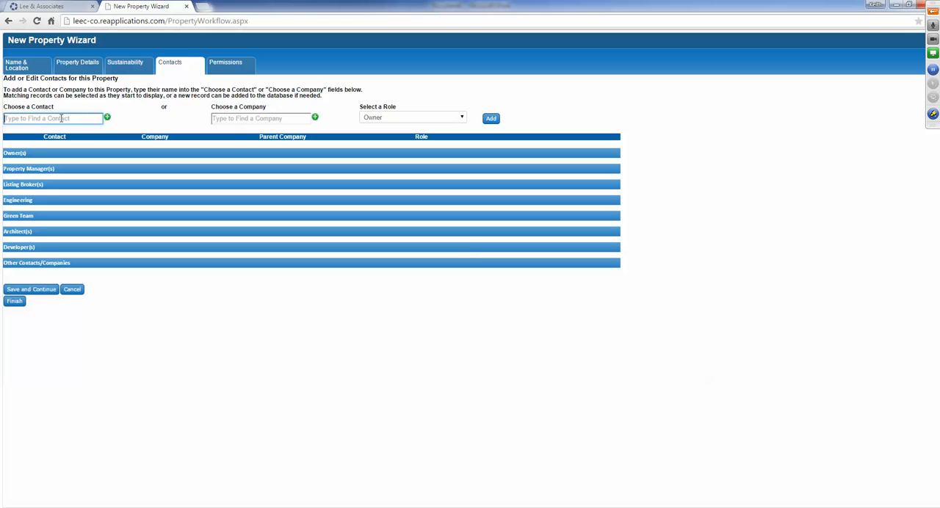
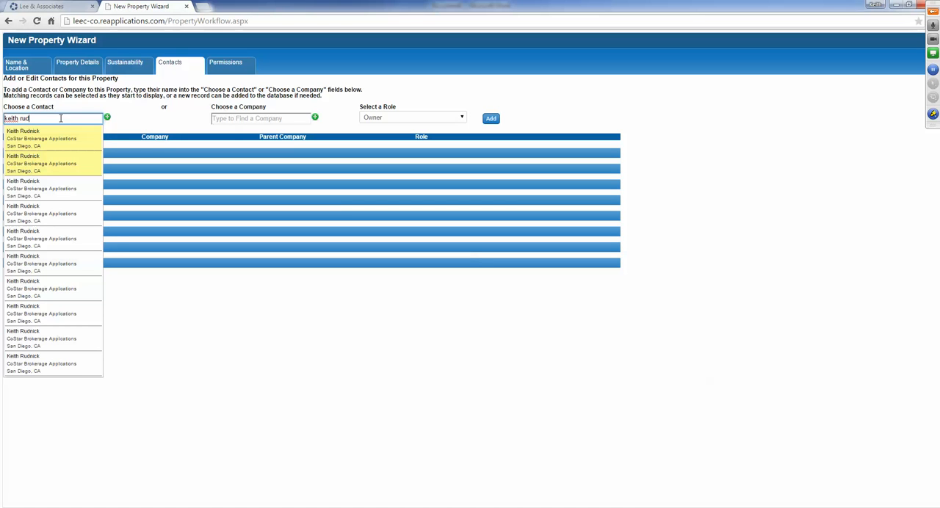
- Search the contacts by the person's name and choose the third matching CoStar Brokerage Applications record
left_click(28, 140)
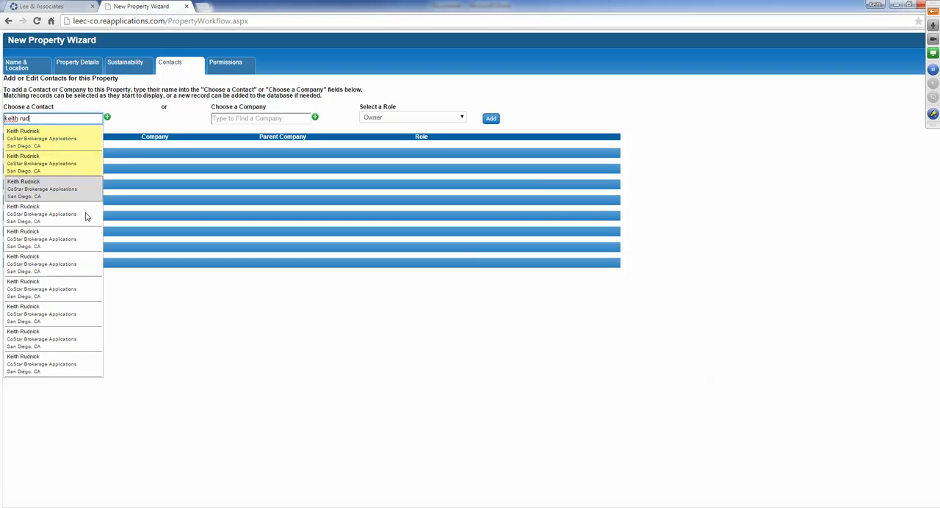
left_click(34, 191)
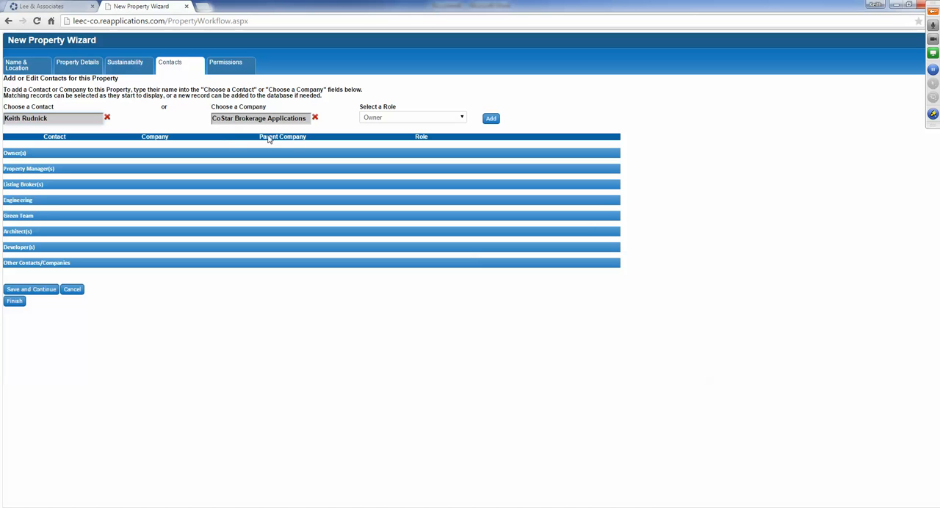
- Replace the chosen contact's company with the Lee & Associates office in Addison, TX
left_click(315, 118)
left_click(245, 120)
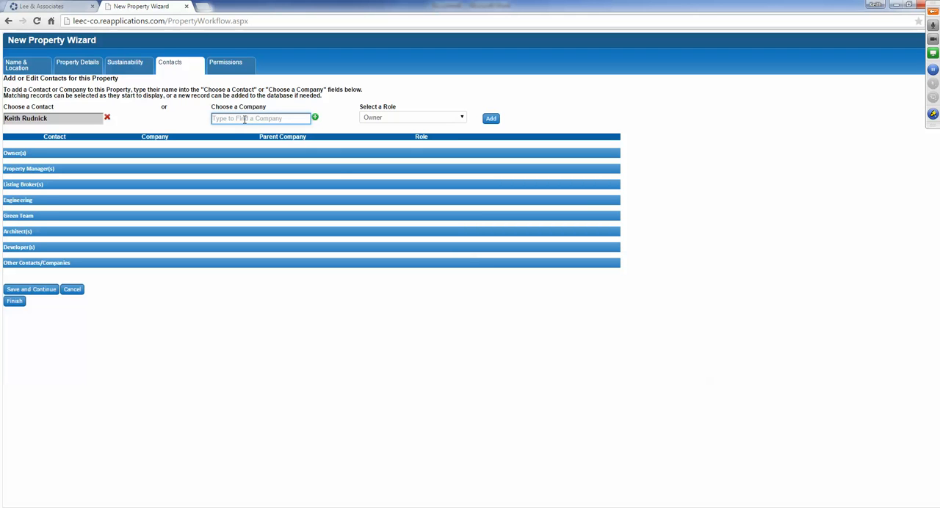
type("lee & associates")
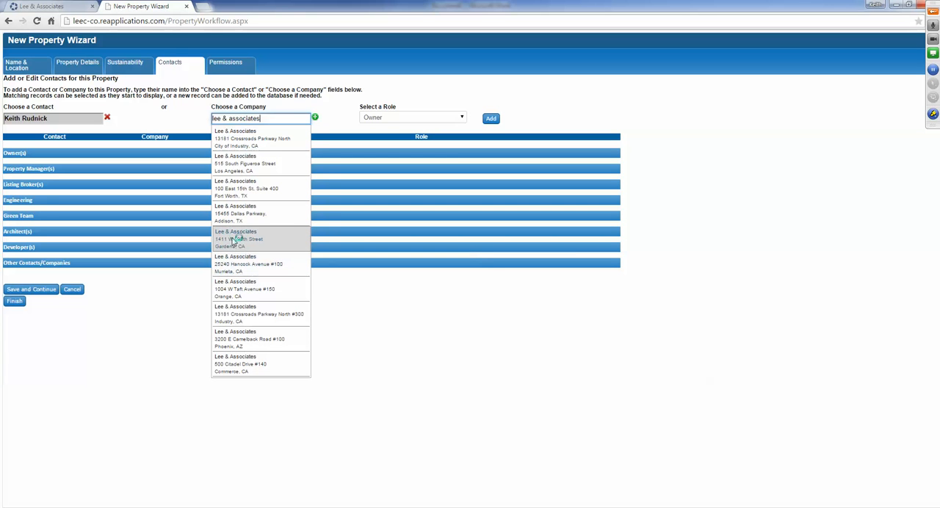
left_click(244, 213)
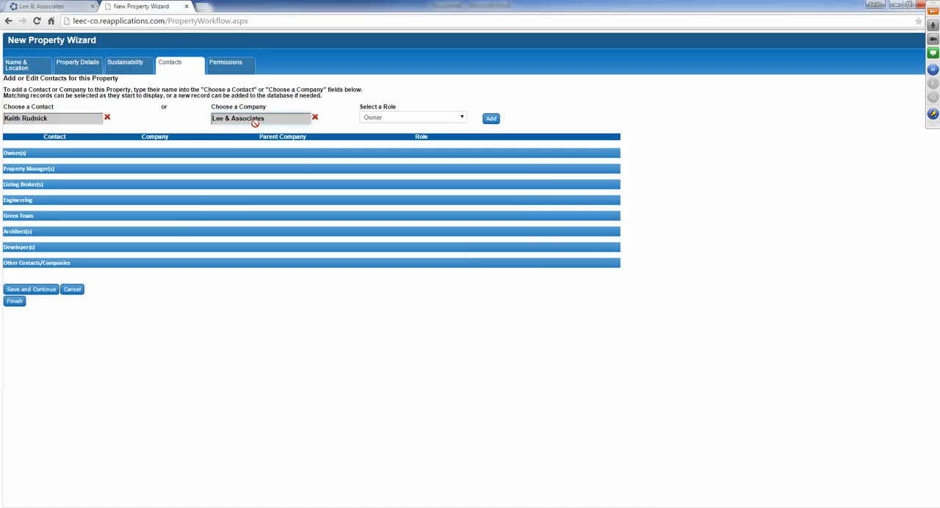
- Add the chosen contact and company to the property in the Owner role
left_click(462, 118)
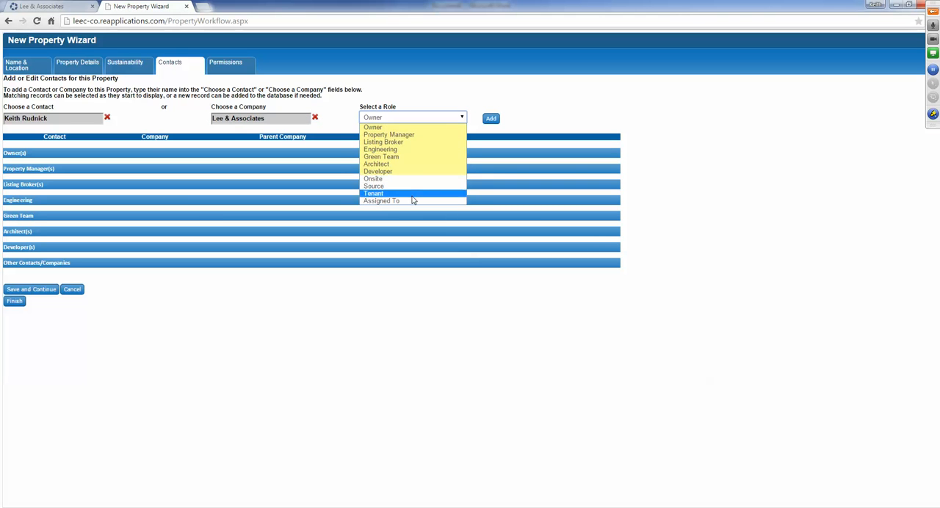
left_click(383, 128)
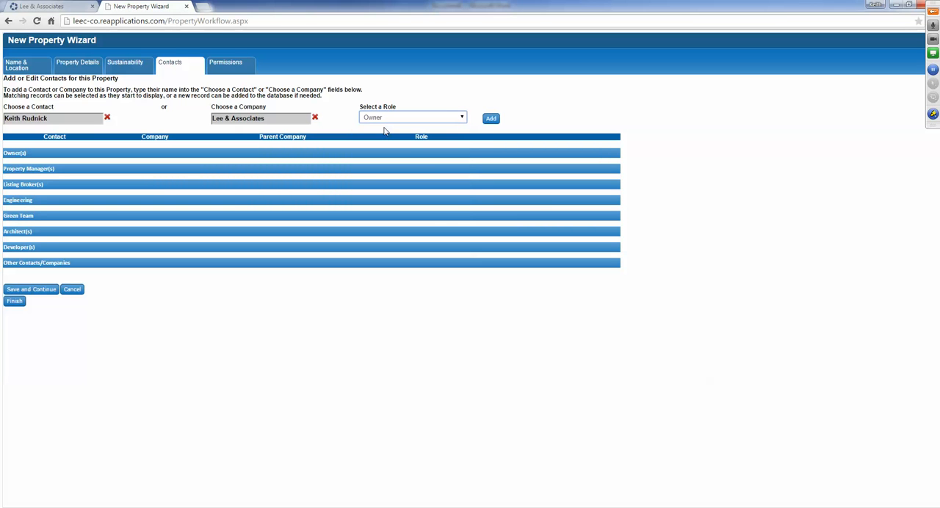
left_click(491, 119)
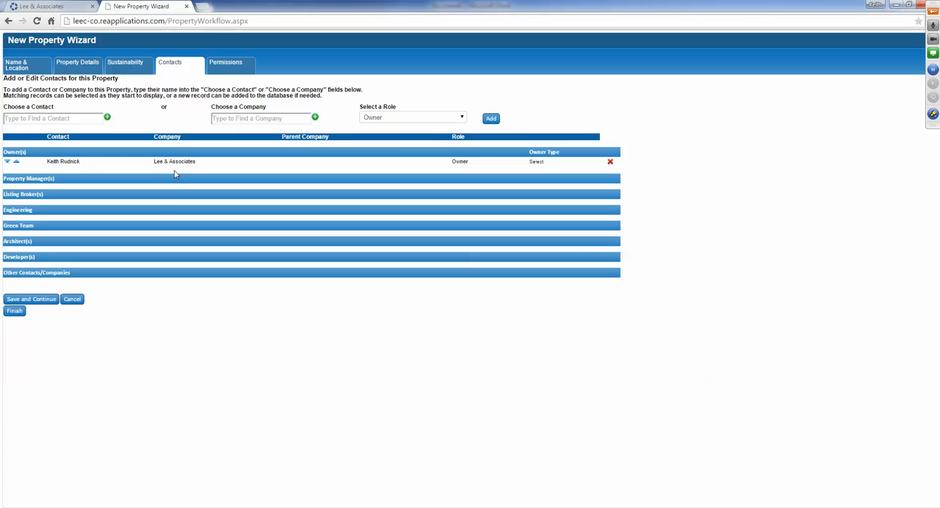
- Open the added contact's role for editing, look through the available roles, and save it as Owner
left_click(459, 167)
left_click(458, 169)
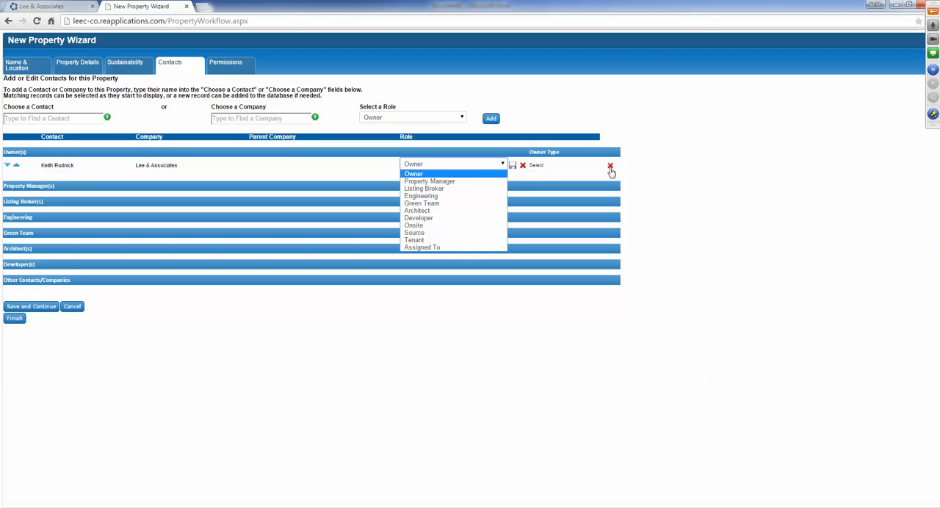
left_click(666, 168)
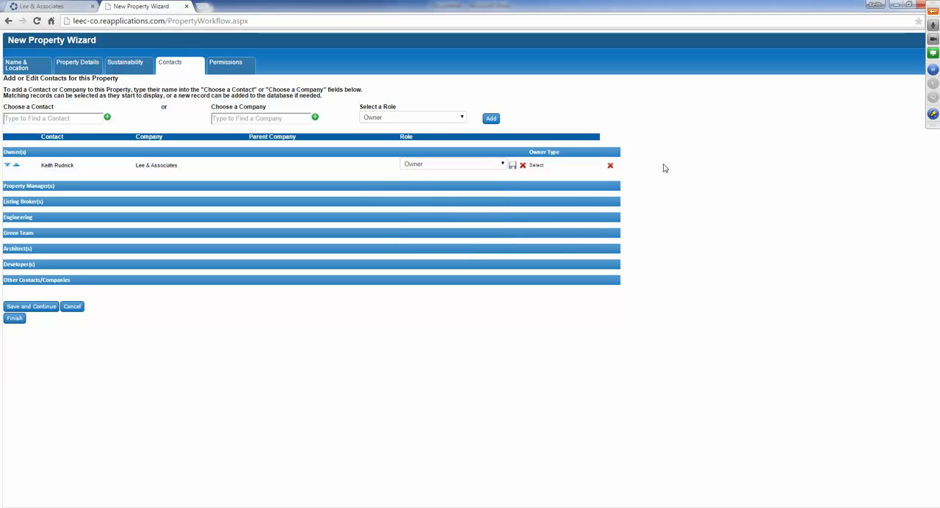
left_click(510, 166)
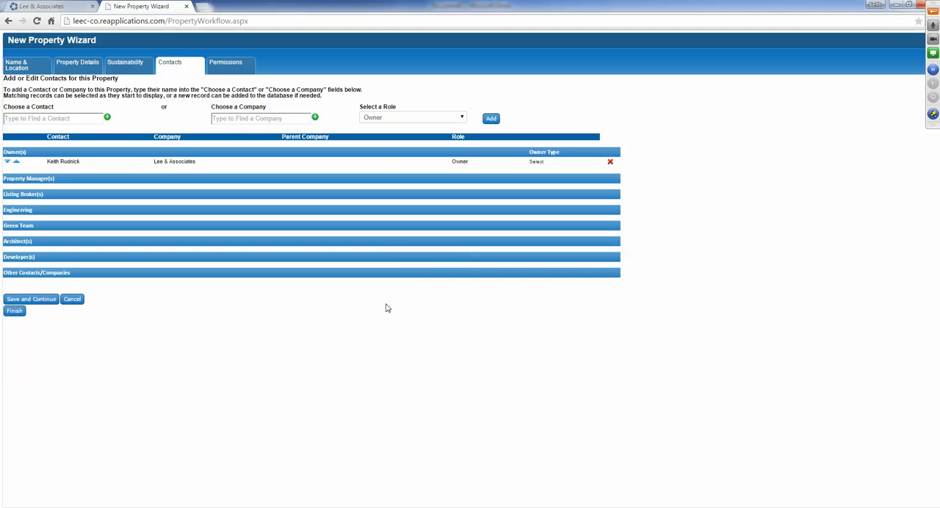
- Try to add a second contact, using the first matching CoStar Brokerage Applications record, as Property Manager
left_click(43, 119)
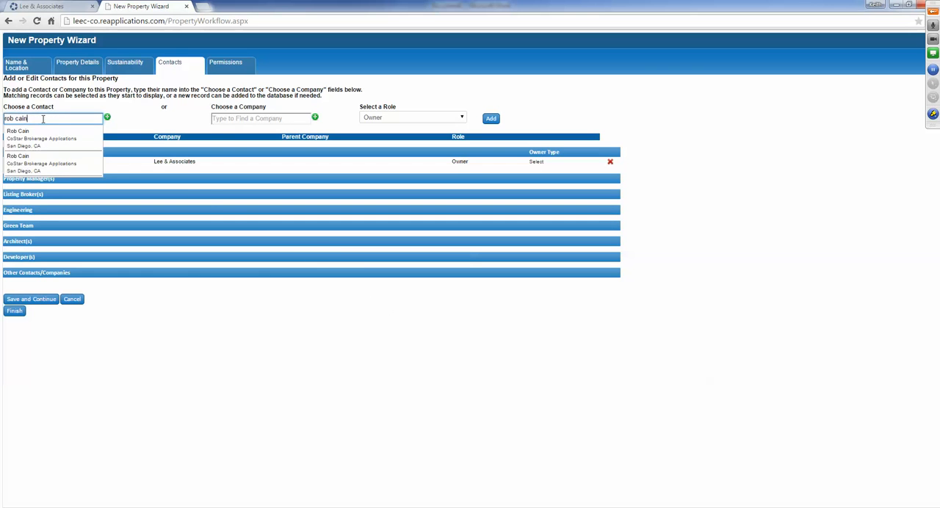
left_click(42, 134)
left_click(443, 120)
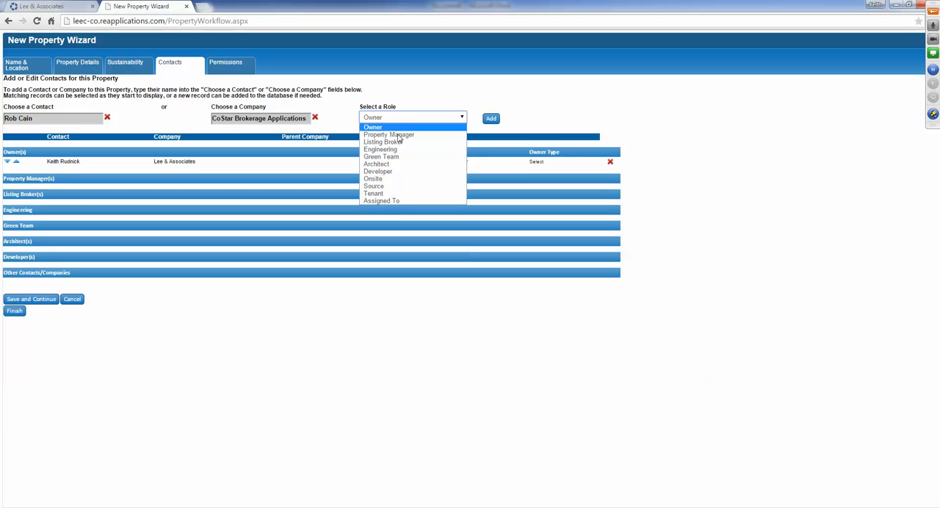
left_click(407, 135)
left_click(490, 119)
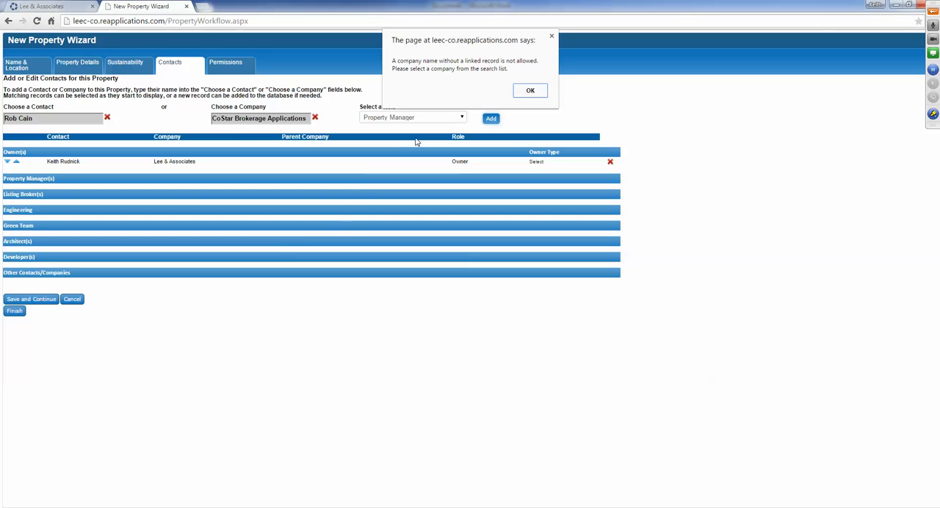
left_click(530, 91)
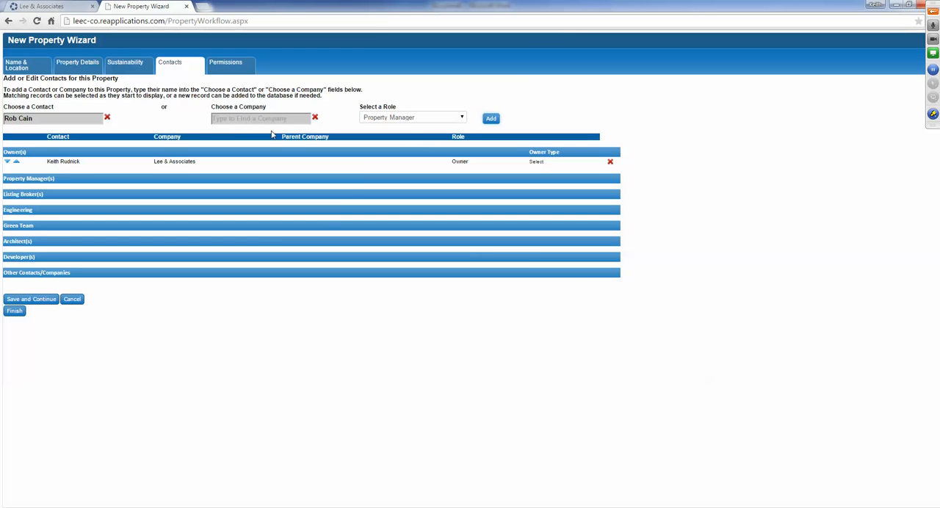
- Reselect the second contact from the other matching record, add it as Property Manager, and save the contacts
left_click(106, 117)
left_click(42, 121)
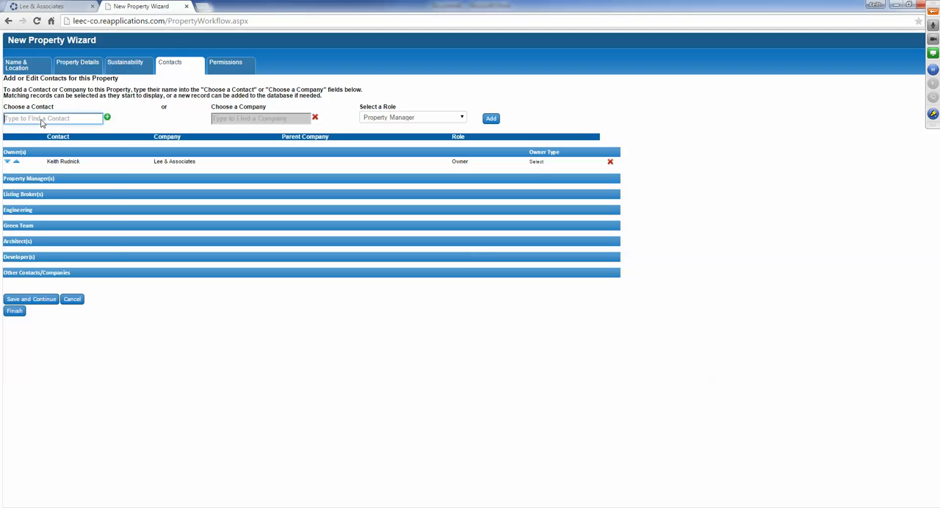
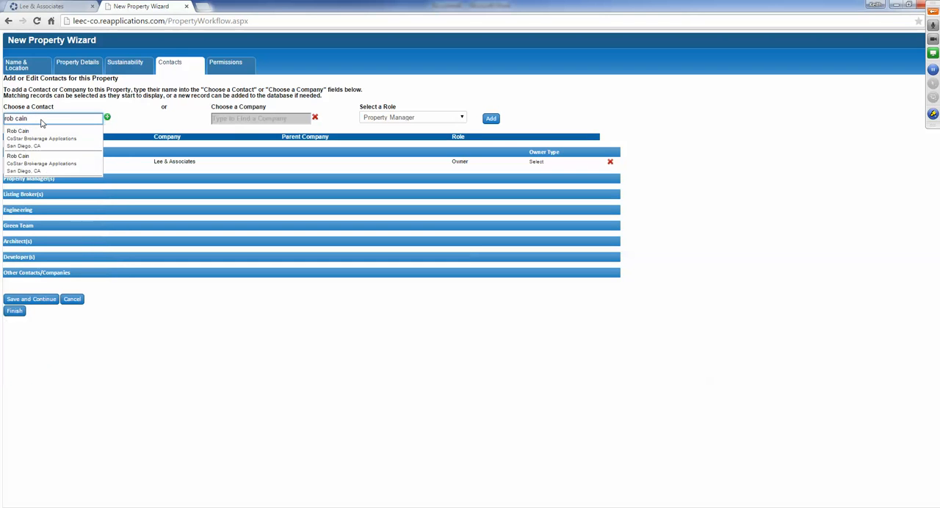
left_click(47, 174)
left_click(492, 118)
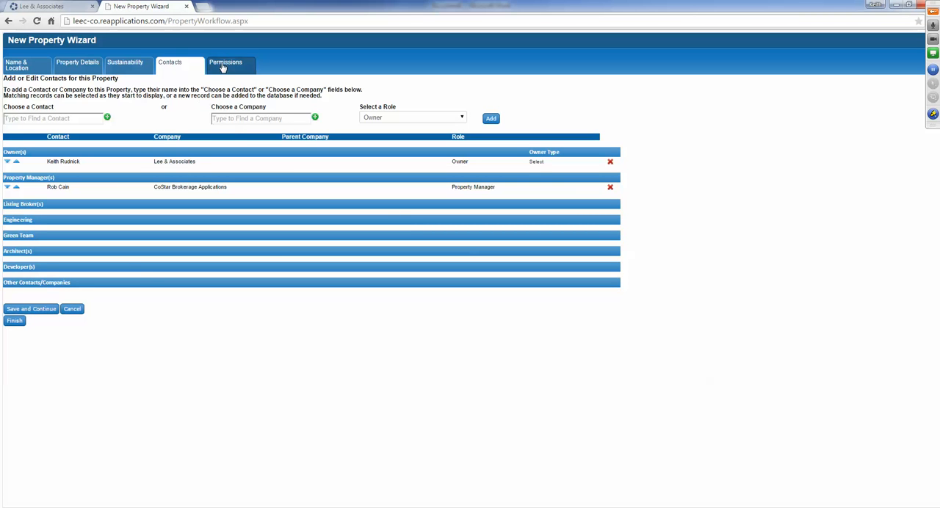
left_click(29, 311)
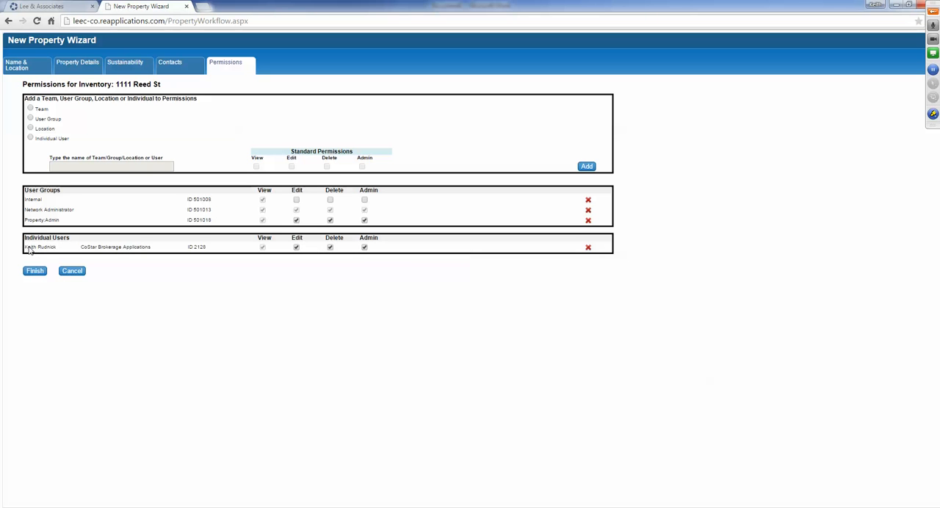
- Try removing the Property Admin and Internal user groups from the permissions, and reload the permissions
left_click_drag(27, 250, 59, 248)
left_click(587, 222)
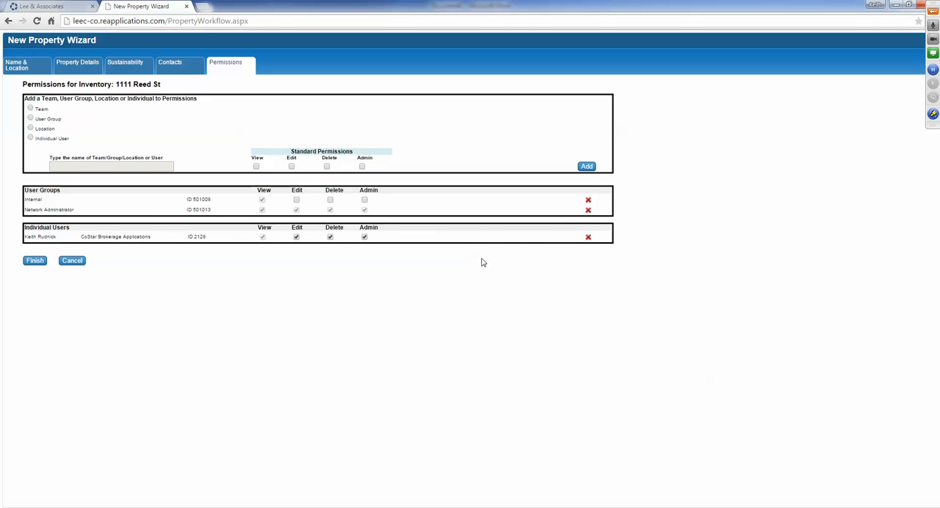
left_click(588, 200)
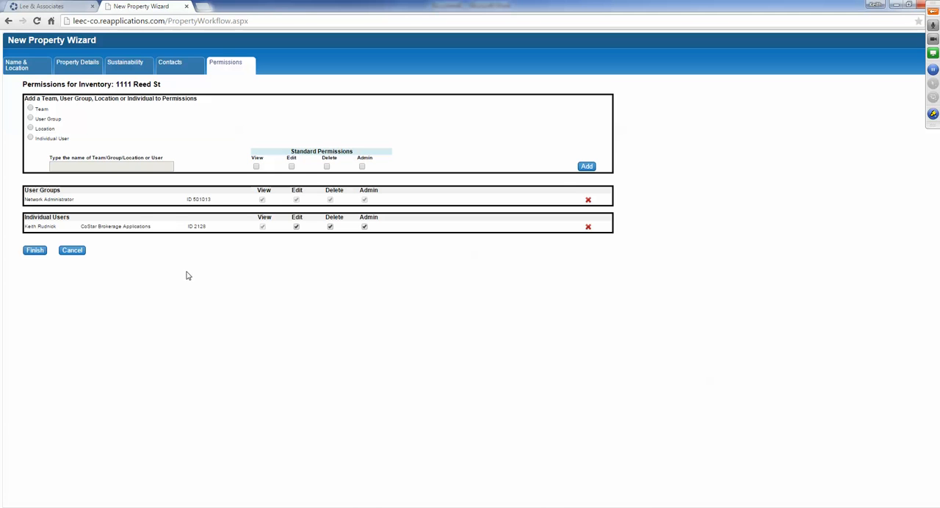
left_click(235, 66)
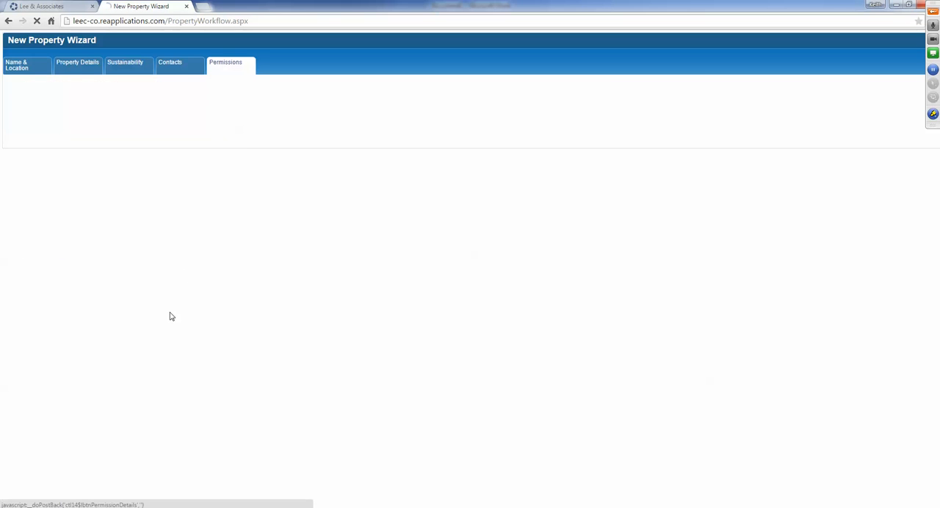
- Finish the wizard and open the new industrial property's Tenants list
left_click(34, 271)
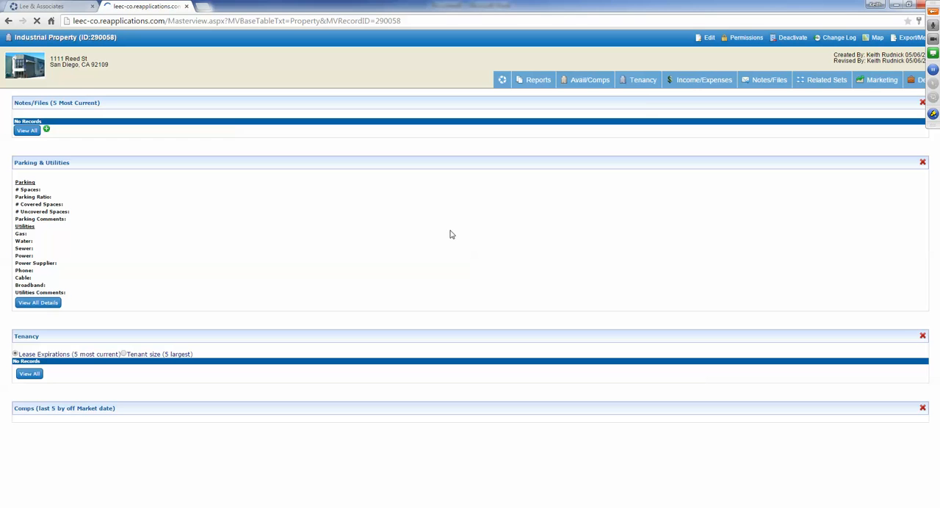
mouse_move(640, 83)
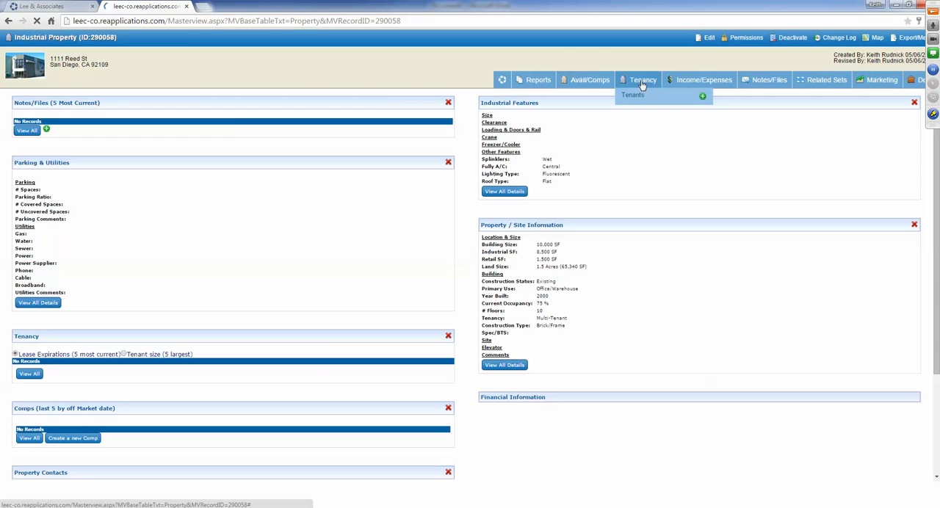
left_click(632, 96)
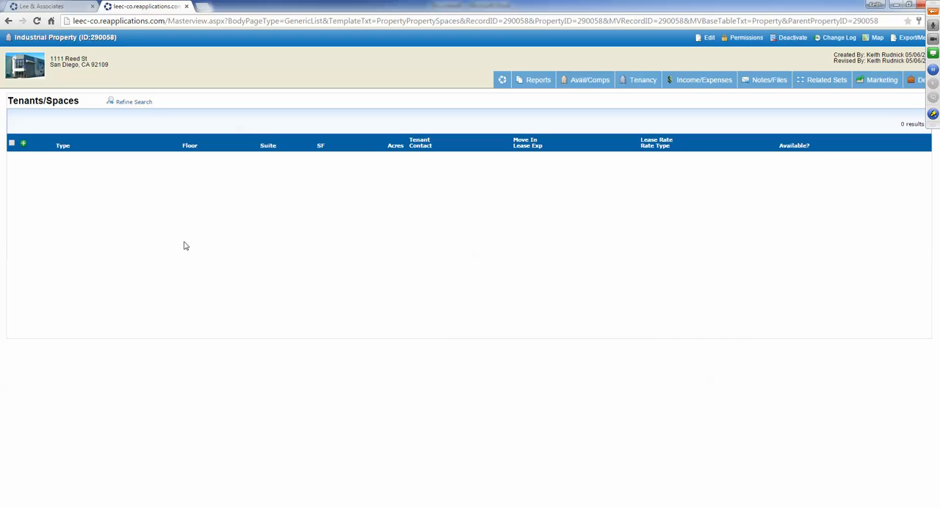
- Add a new space to the property, choose Industrial as its space type, and continue to the space details
left_click(24, 146)
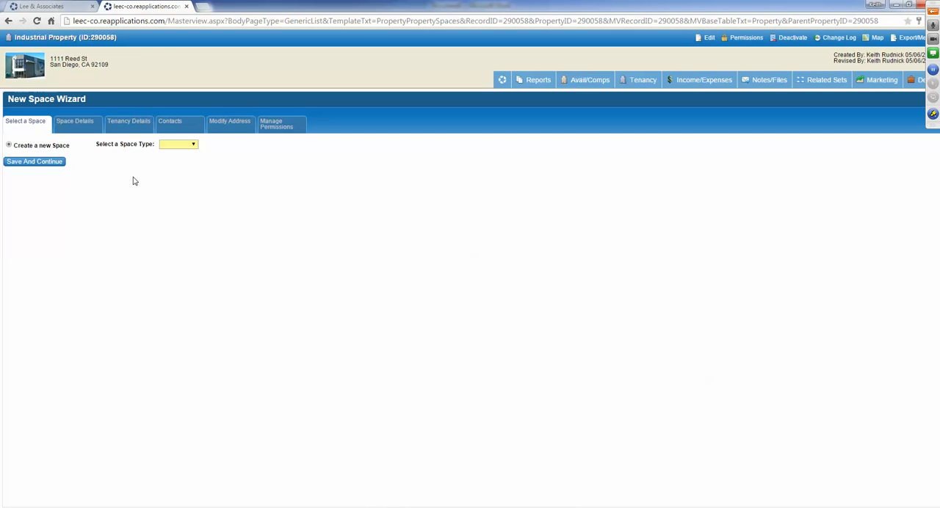
left_click(190, 146)
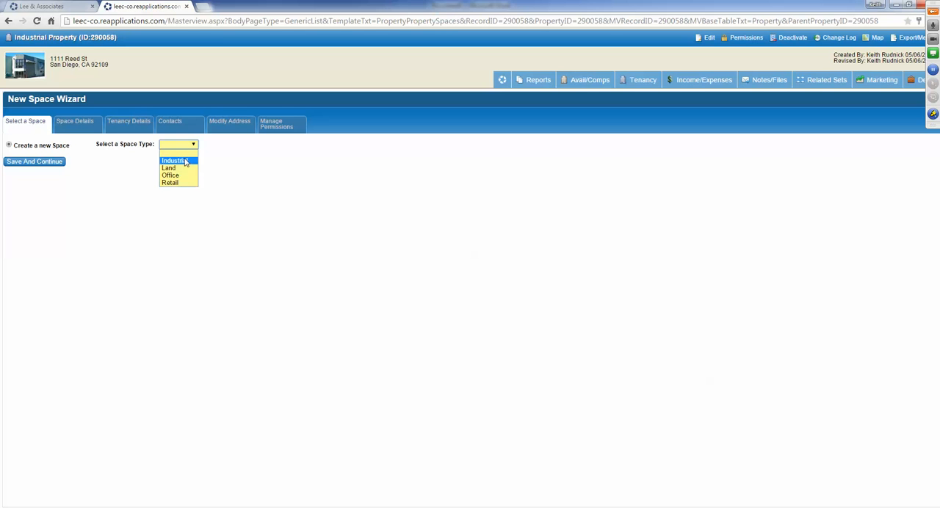
left_click(176, 160)
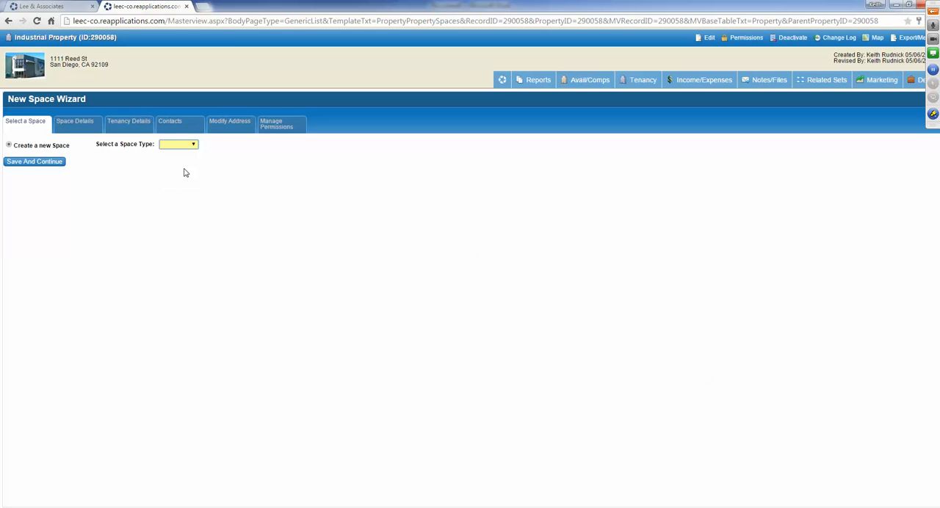
left_click(29, 161)
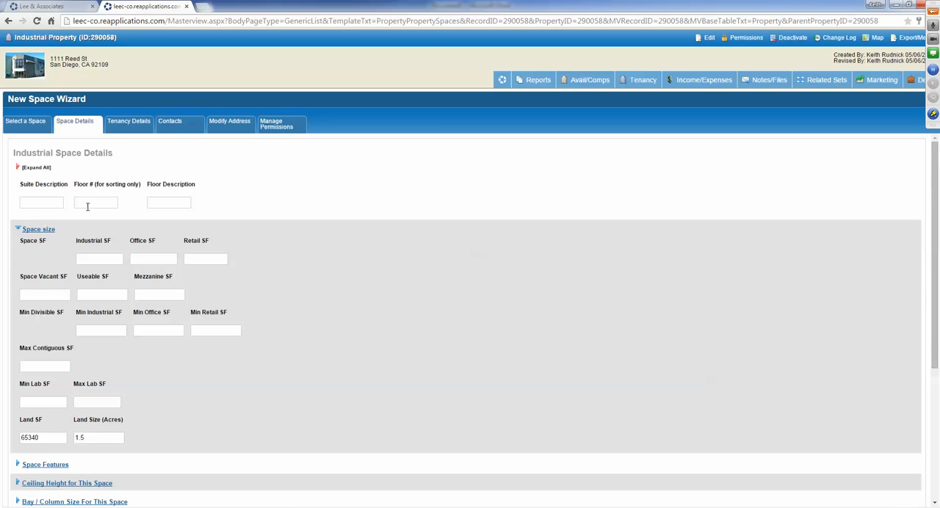
- Enter suite description 100, floor number 1 and floor description "Ground Level" for the industrial space
left_click(41, 202)
type("100")
key("Tab")
type("1")
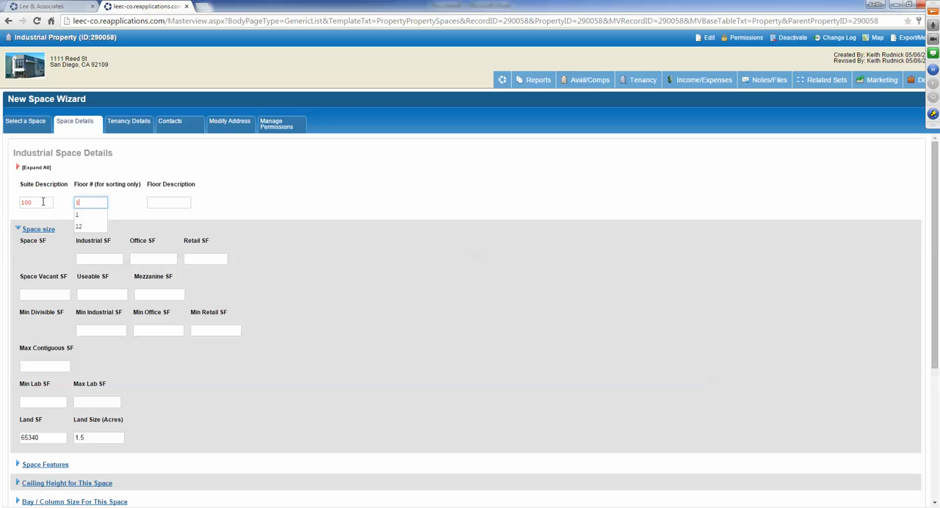
key("Tab")
type("G")
type("round Level")
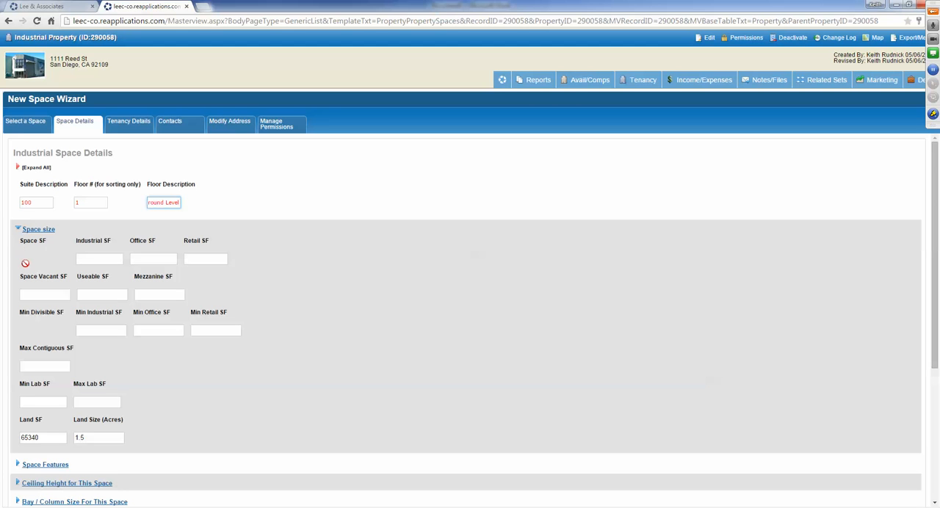
- Set the space's Industrial SF to 1750
left_click_drag(78, 243, 218, 245)
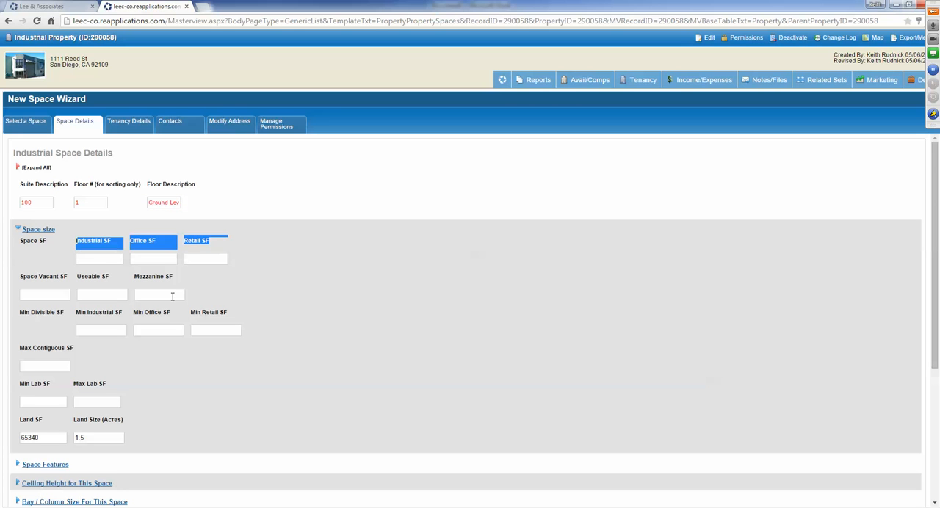
left_click(91, 258)
type("1")
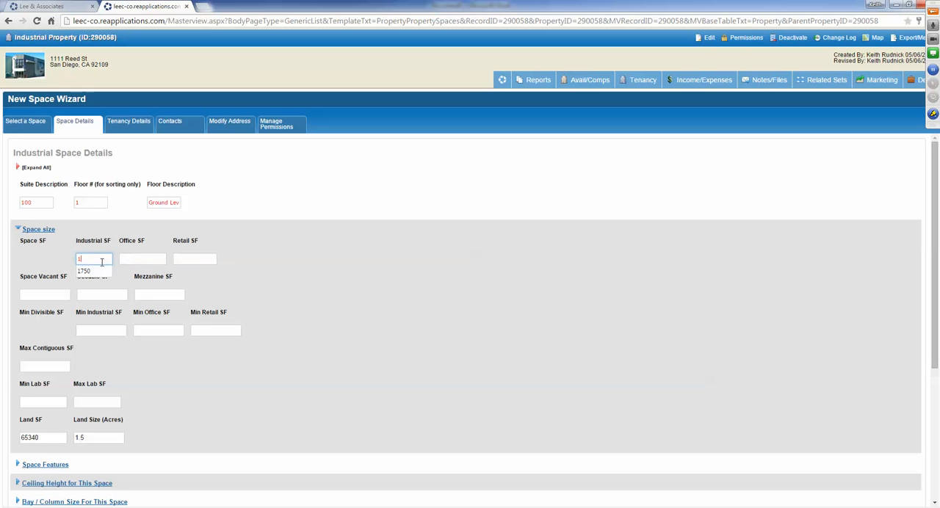
type("750")
left_click(390, 346)
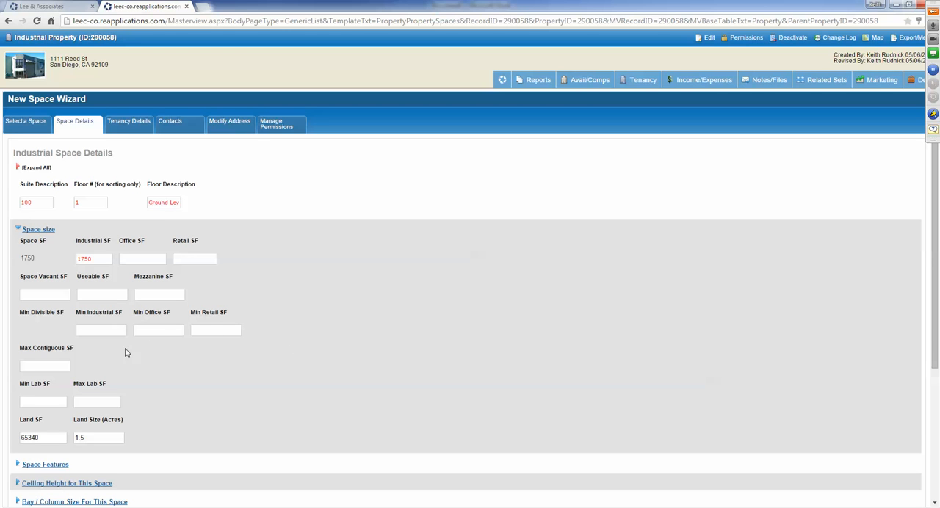
- Expand all space detail sections and review the fields from Space Features through ceiling height, loading, rail, cranes and utilities
scroll(155, 354, "down", 3)
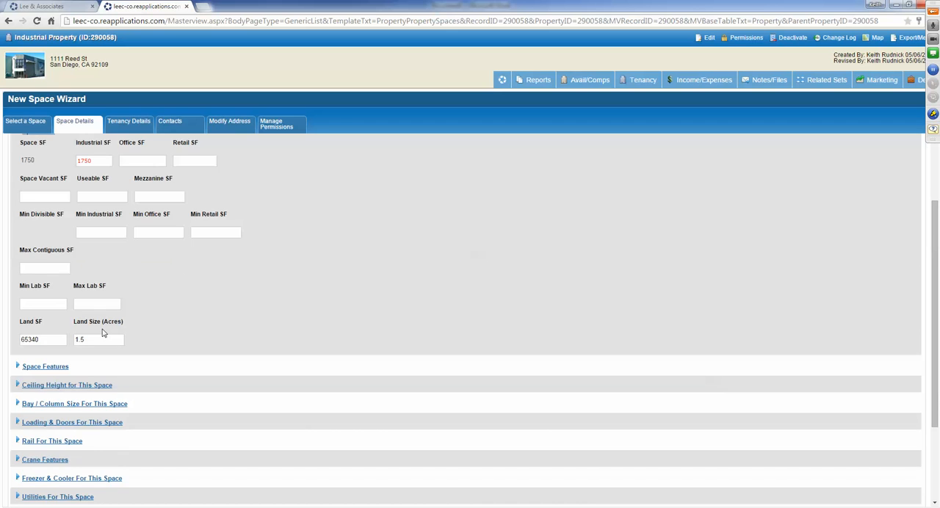
scroll(114, 334, "up", 3)
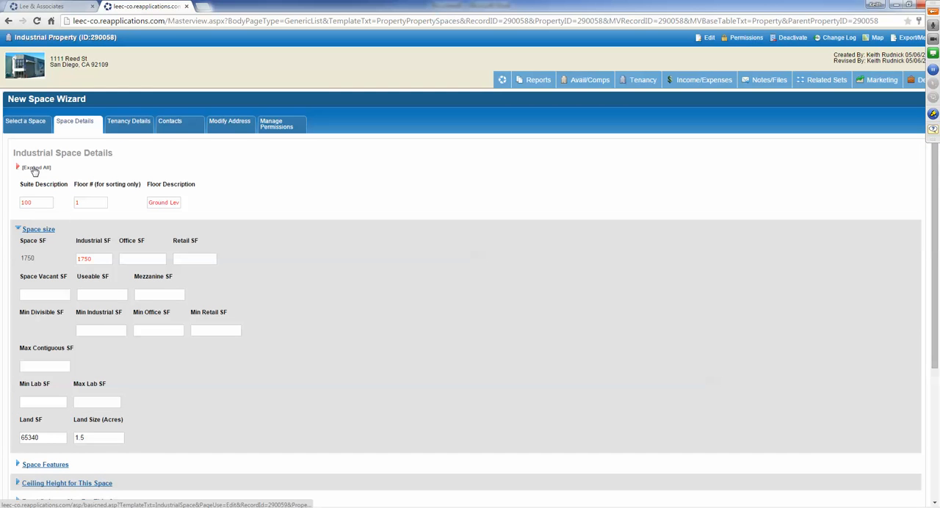
scroll(357, 338, "down", 6)
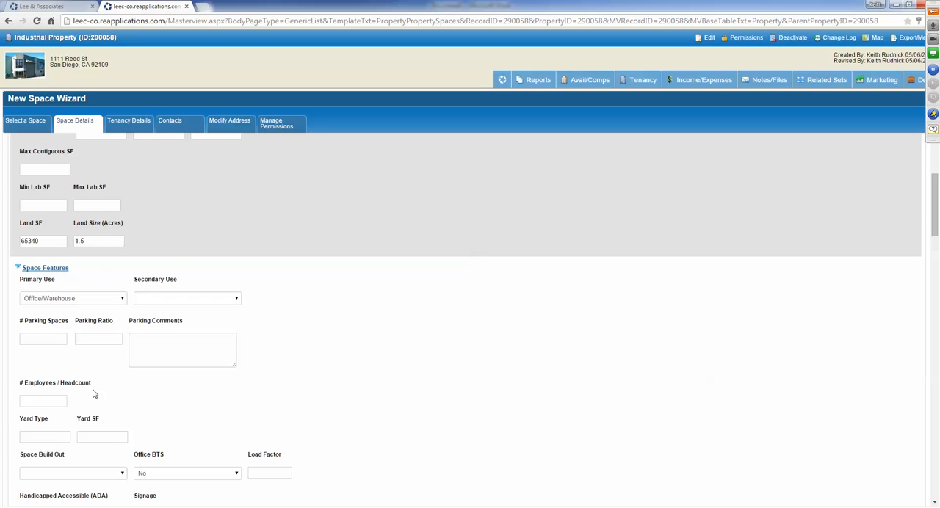
scroll(147, 376, "down", 6)
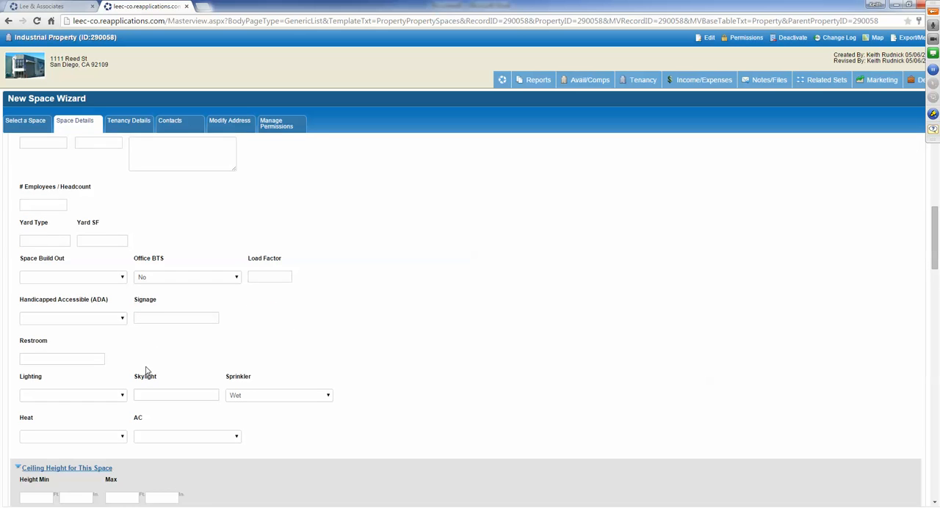
scroll(145, 371, "down", 2)
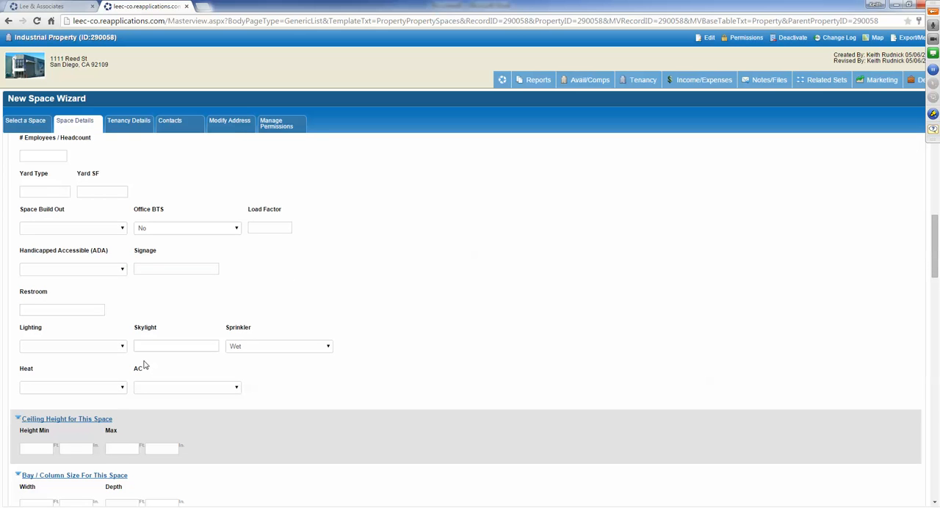
scroll(144, 365, "down", 6)
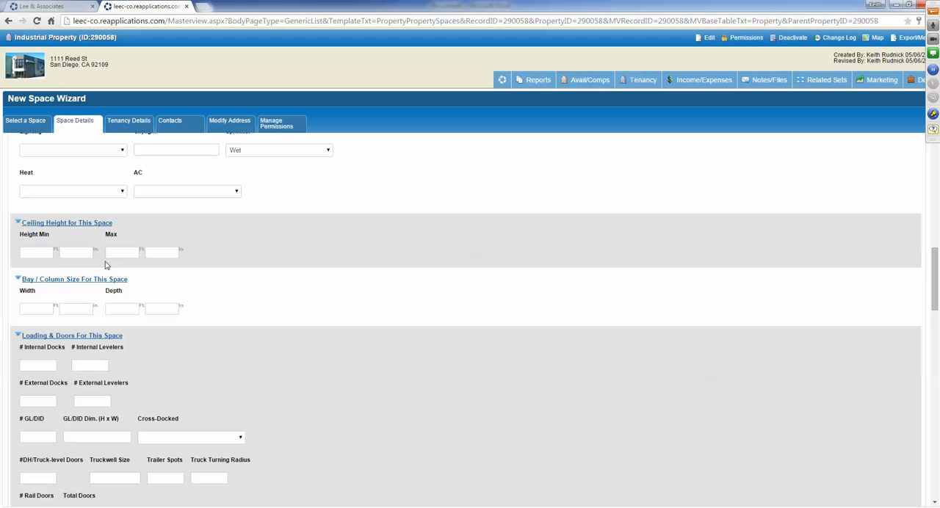
scroll(205, 307, "down", 2)
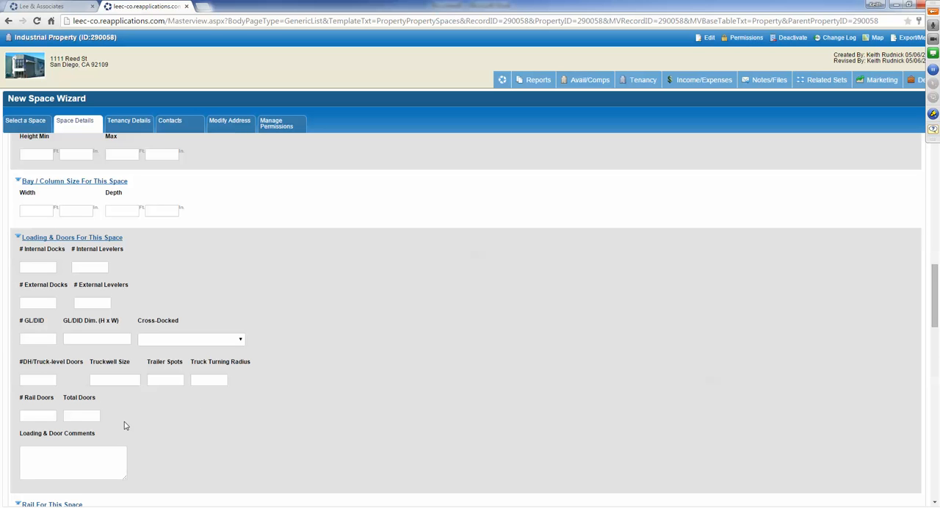
scroll(124, 422, "down", 2)
scroll(62, 389, "down", 1)
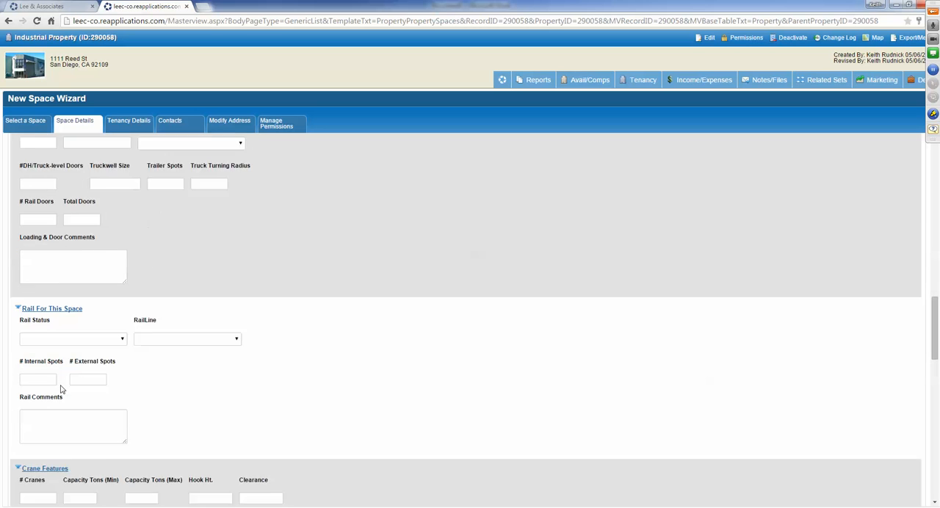
scroll(62, 389, "down", 1)
scroll(76, 396, "down", 1)
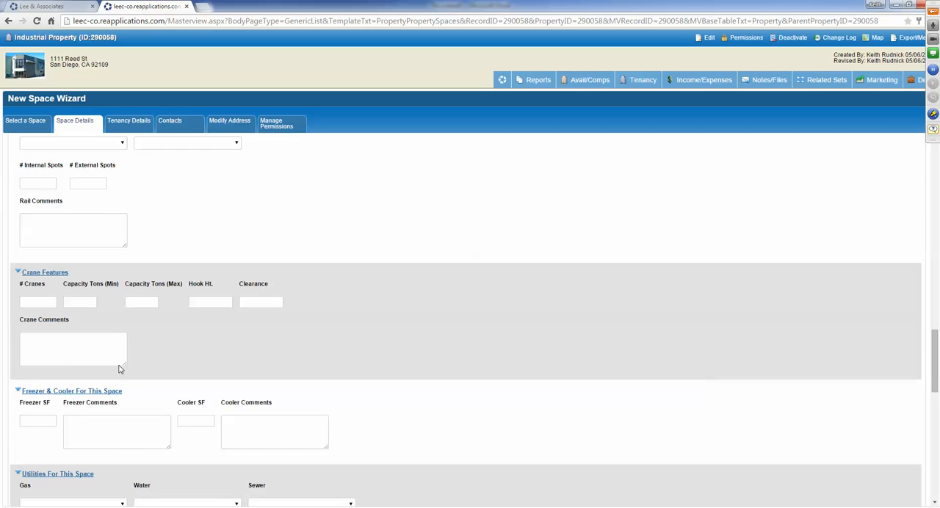
scroll(186, 409, "down", 2)
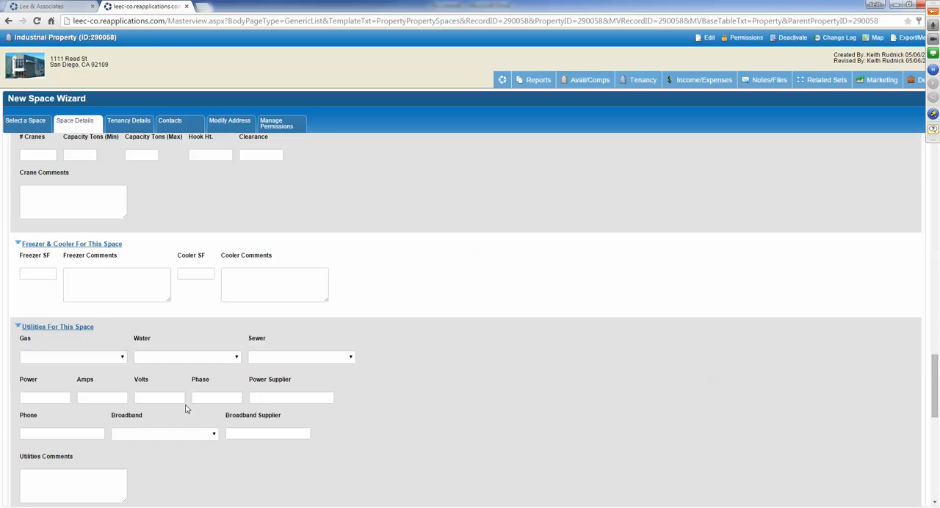
scroll(186, 409, "down", 1)
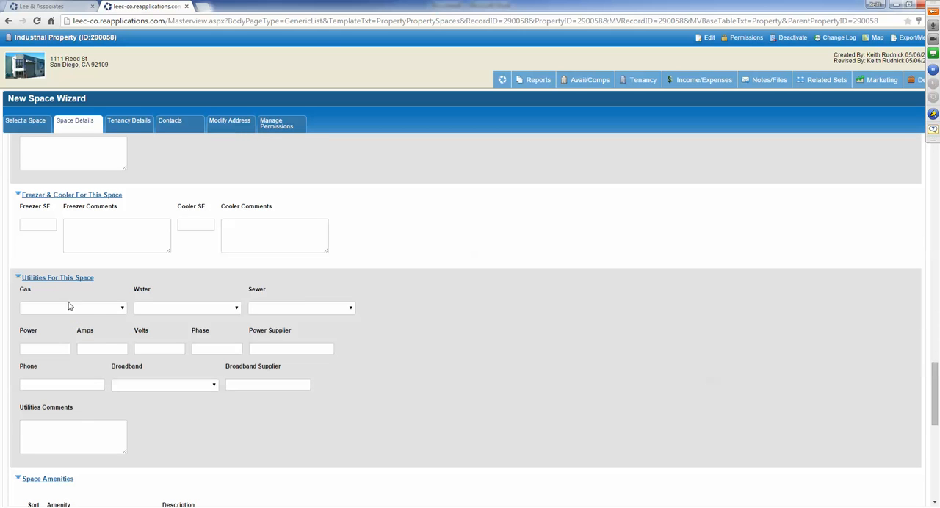
- Look at the available Gas, Sewer and Amenity choices for the space without selecting any
left_click(87, 310)
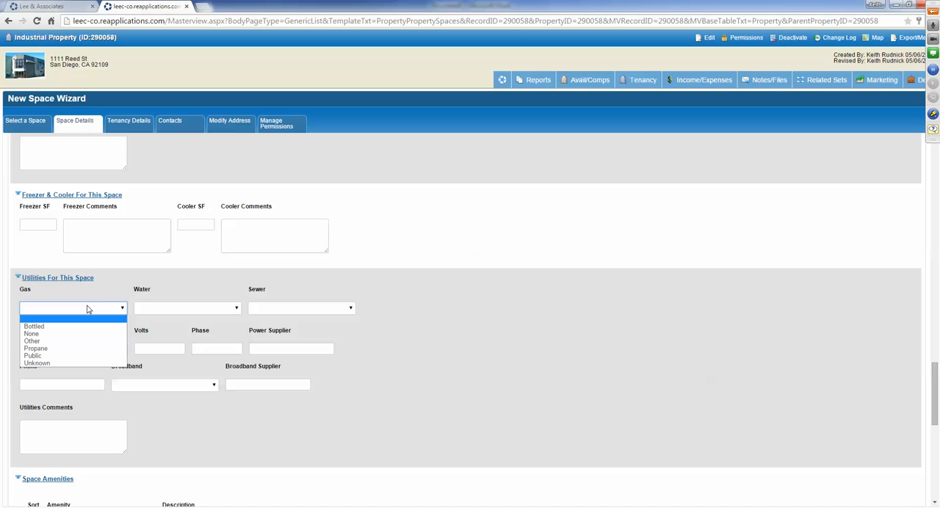
left_click(288, 317)
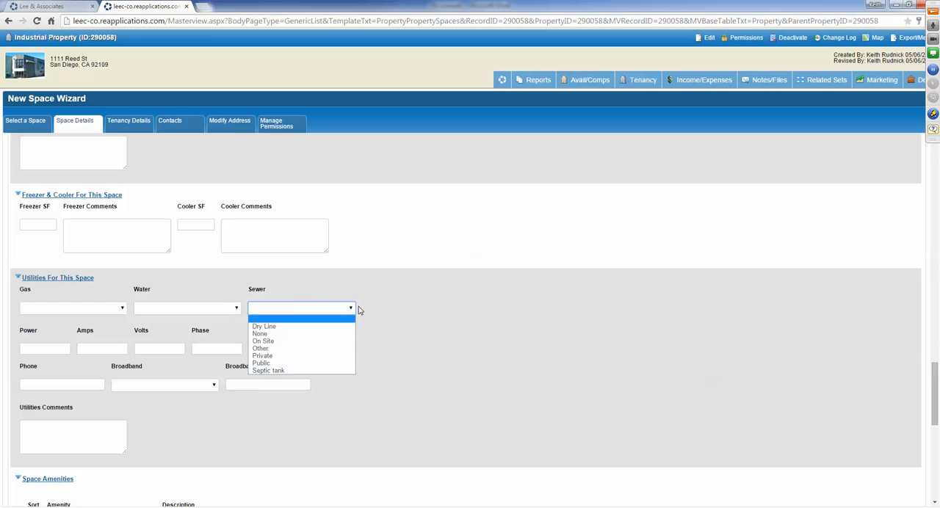
left_click(166, 443)
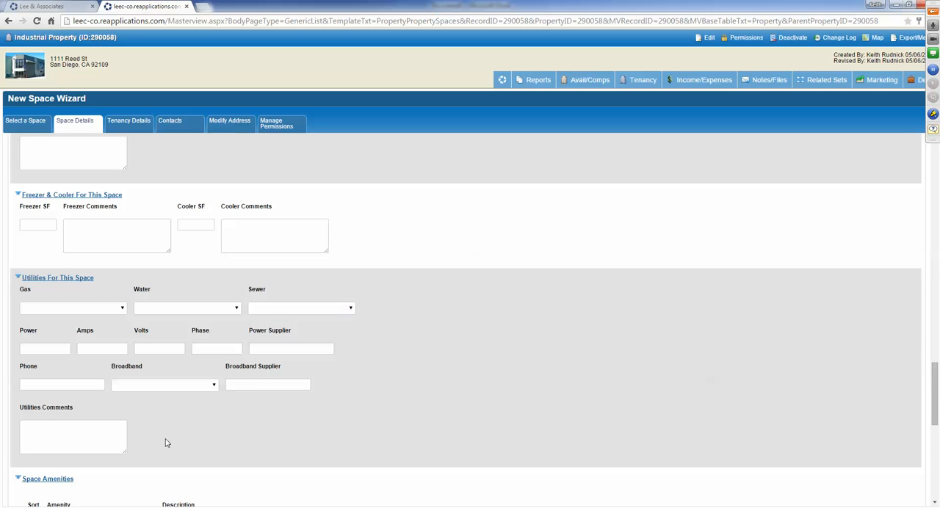
scroll(166, 443, "down", 3)
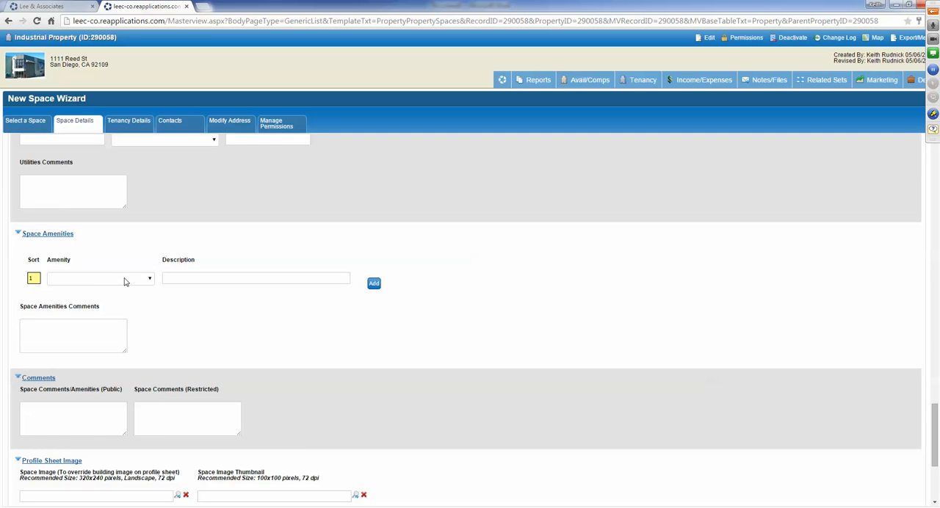
left_click(125, 281)
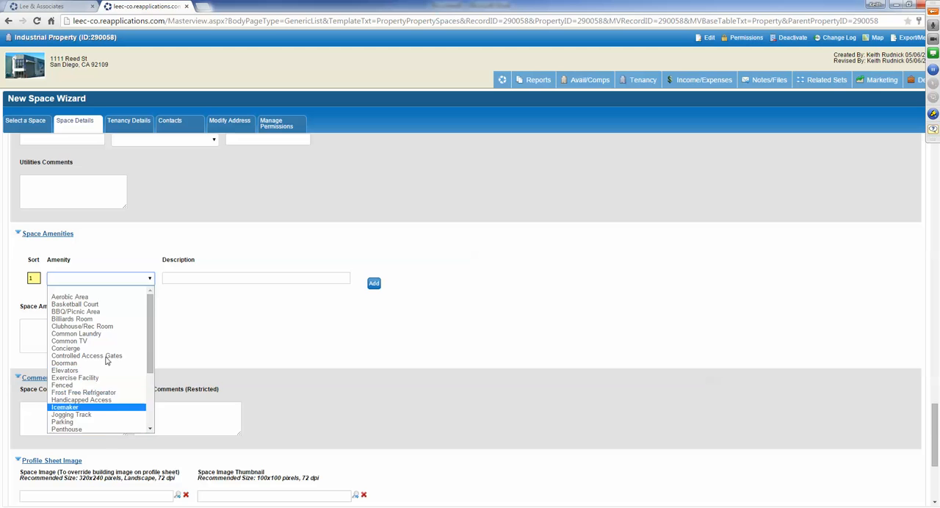
left_click(284, 331)
- Save the space details, continue to the tenancy details, and set the occupancy type to Direct
scroll(273, 356, "down", 3)
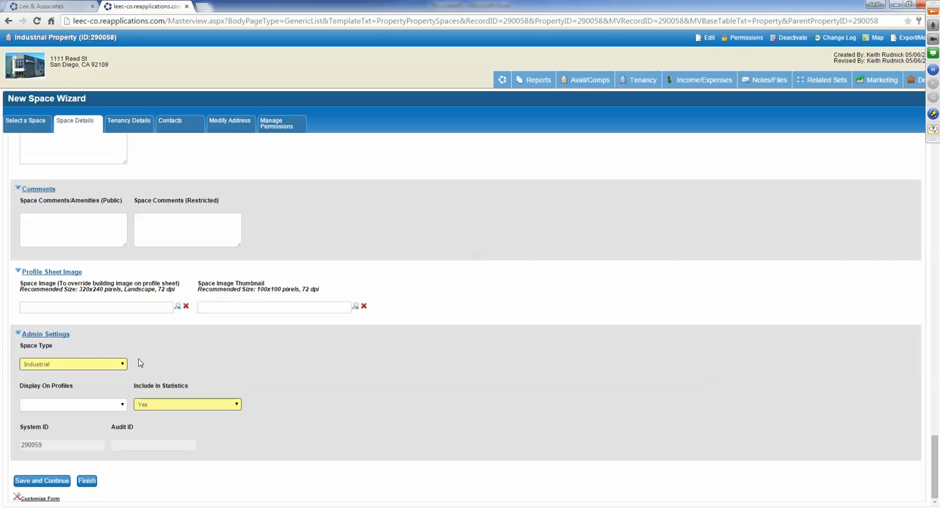
left_click(46, 482)
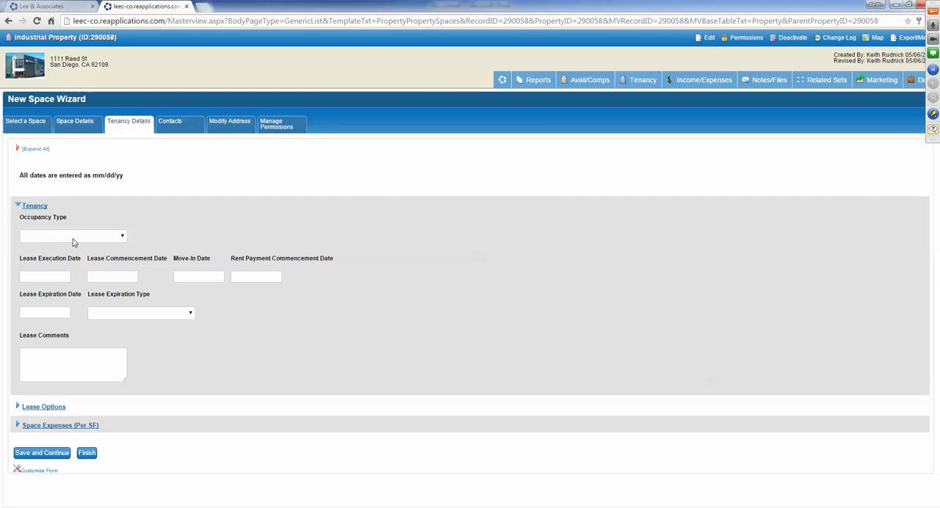
left_click(73, 237)
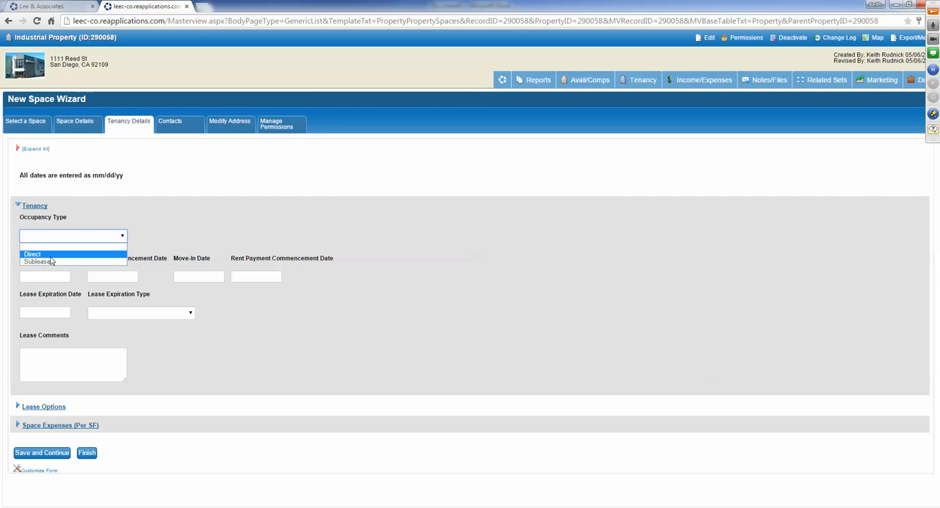
left_click(50, 256)
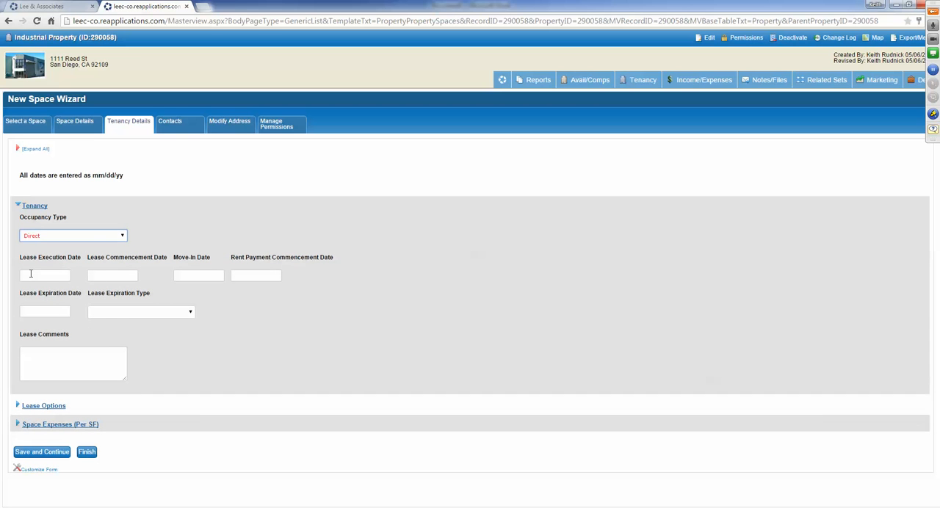
- Look at the Lease Execution Date calendar and the Lease Expiration Type choices without setting either one
left_click(30, 274)
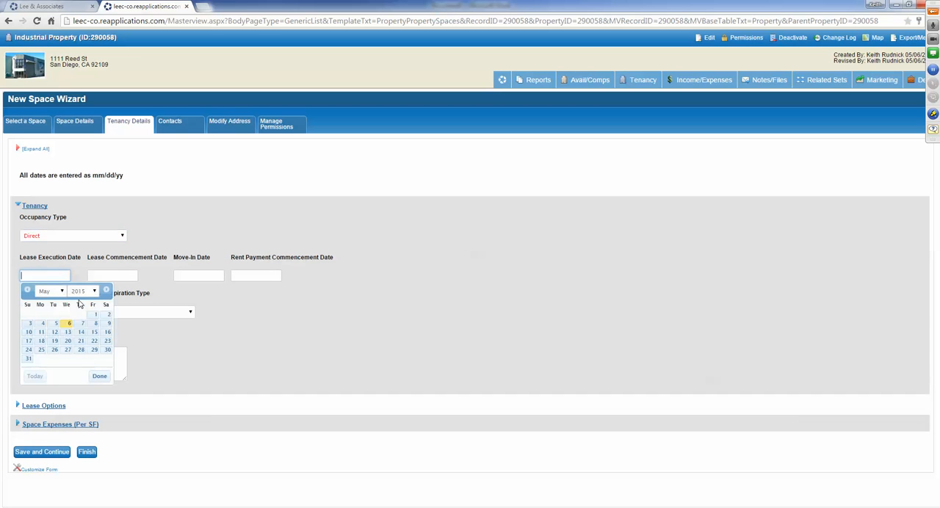
left_click(99, 377)
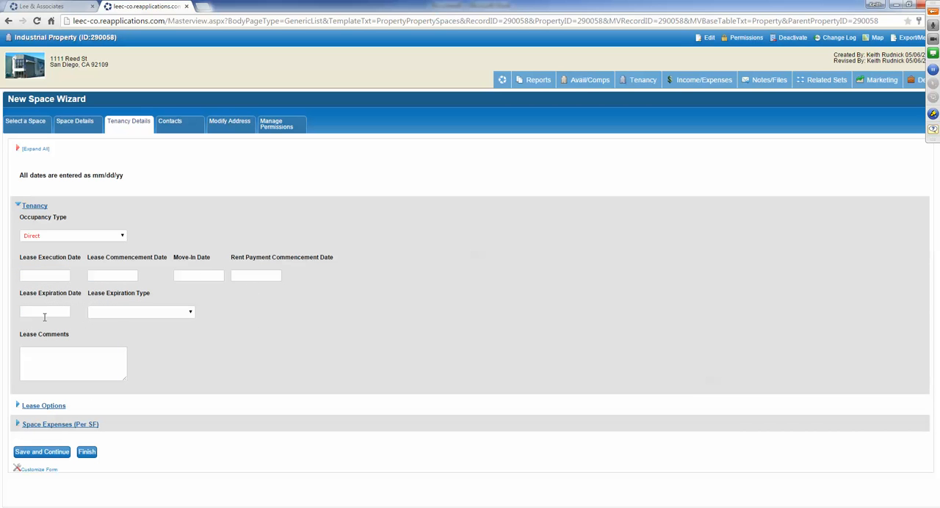
left_click(128, 315)
left_click(296, 329)
- Expand all tenancy sections, check the lease option and expense fields, and set the Move-In Date to 1/1/15
left_click(36, 149)
scroll(251, 347, "down", 3)
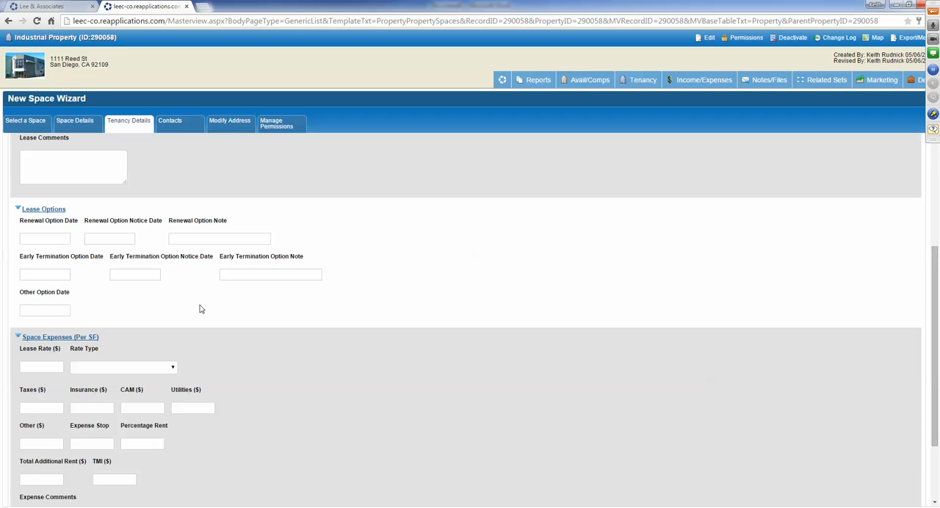
scroll(147, 346, "down", 2)
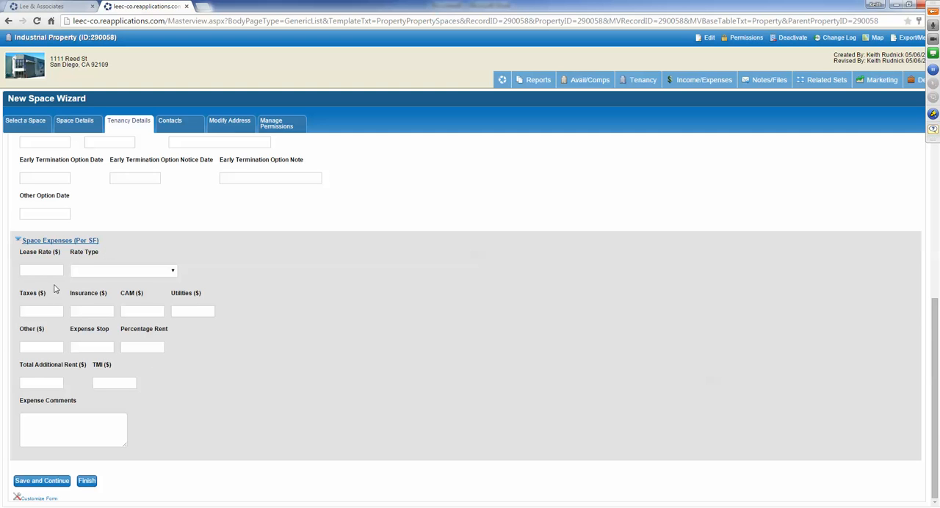
scroll(55, 288, "up", 3)
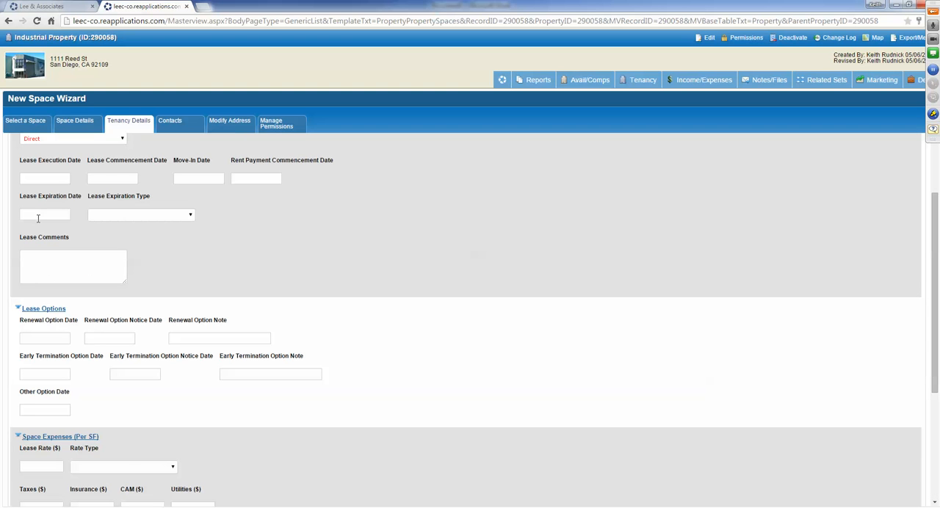
left_click(211, 176)
type("1/1/15")
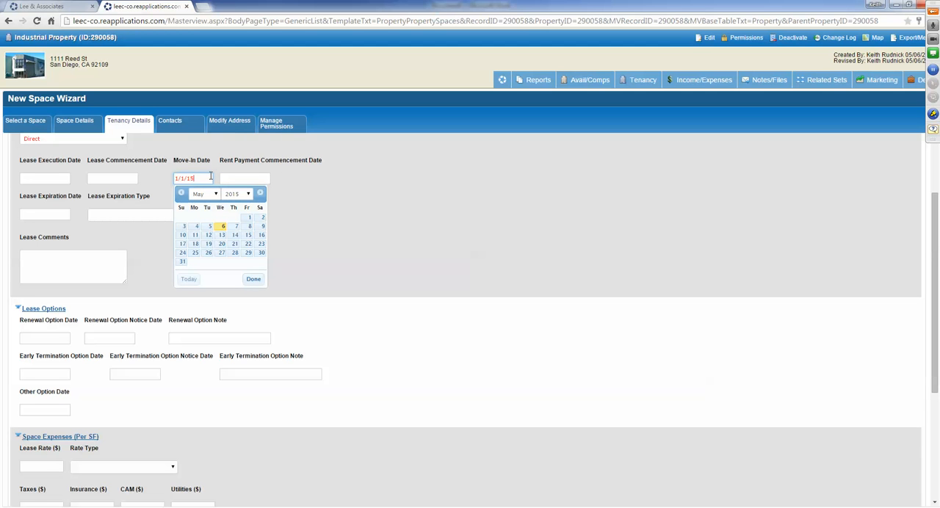
- Set the Lease Expiration Date to 12/31/18 and its type to Actual, and save the tenancy details to continue
left_click(43, 213)
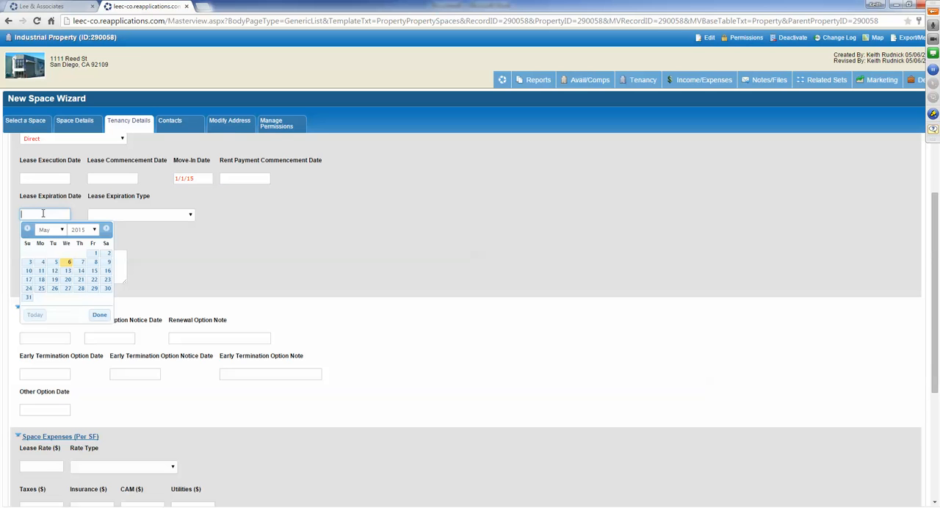
type("12/31/18")
left_click(311, 245)
scroll(293, 255, "down", 1)
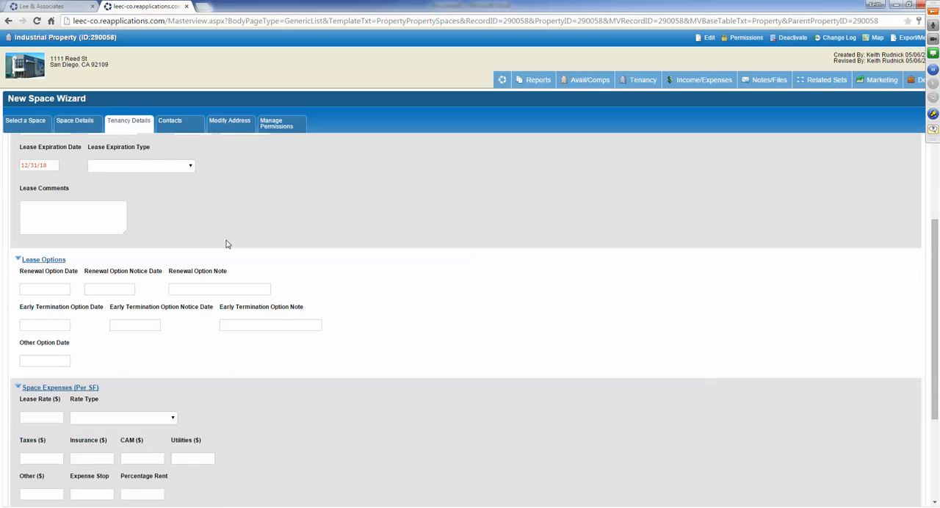
left_click(144, 167)
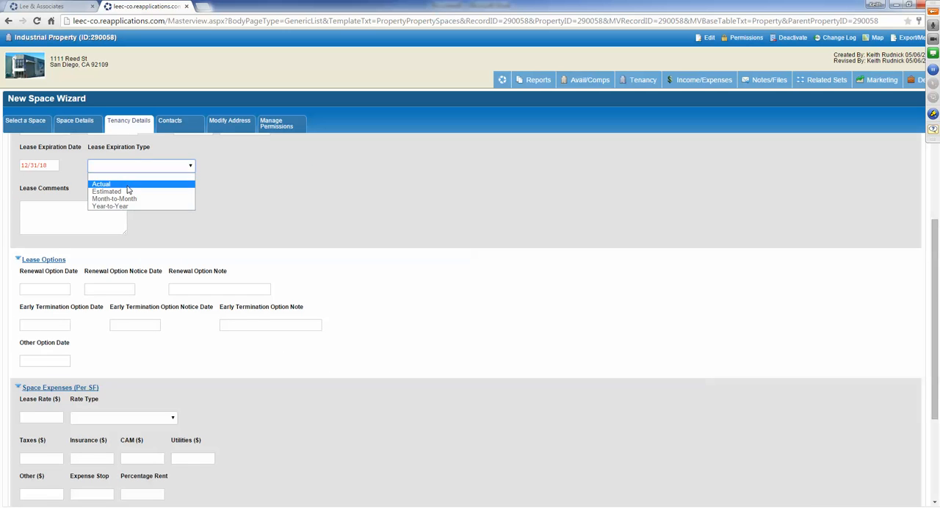
left_click(126, 186)
scroll(316, 231, "down", 3)
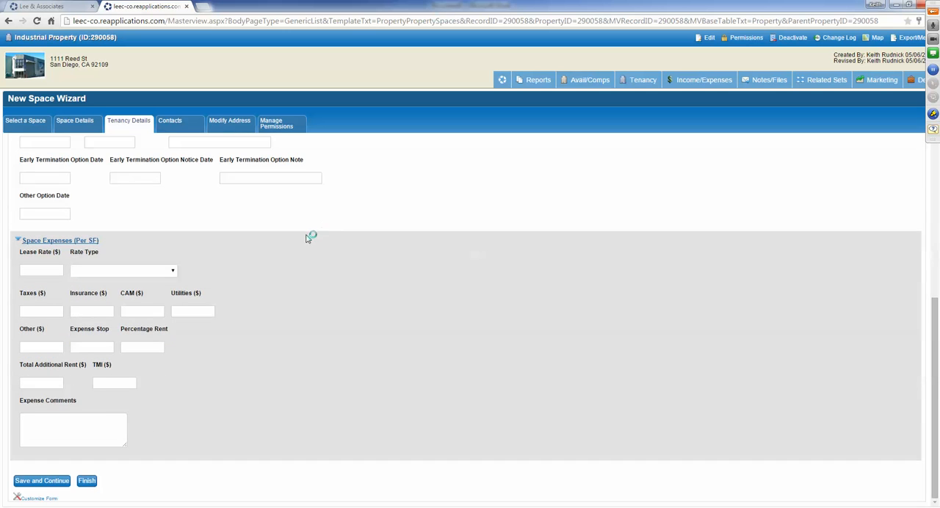
left_click(41, 482)
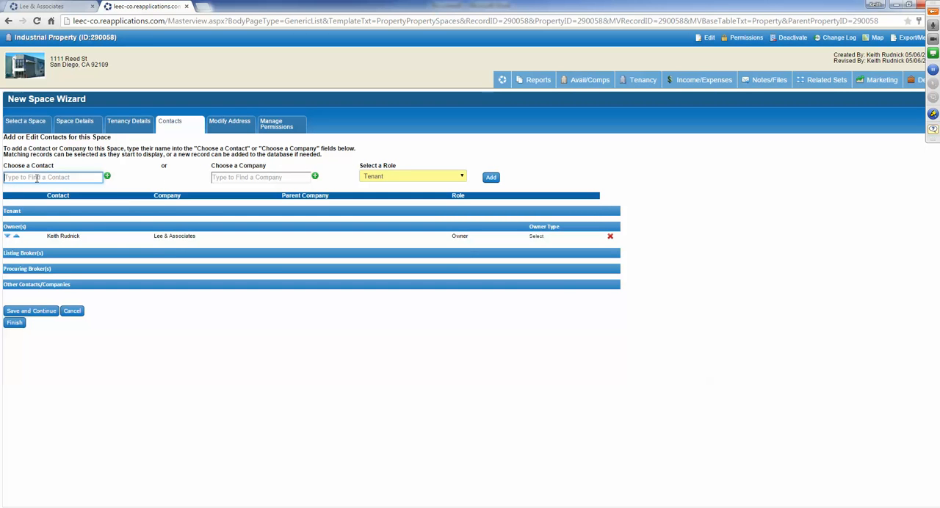
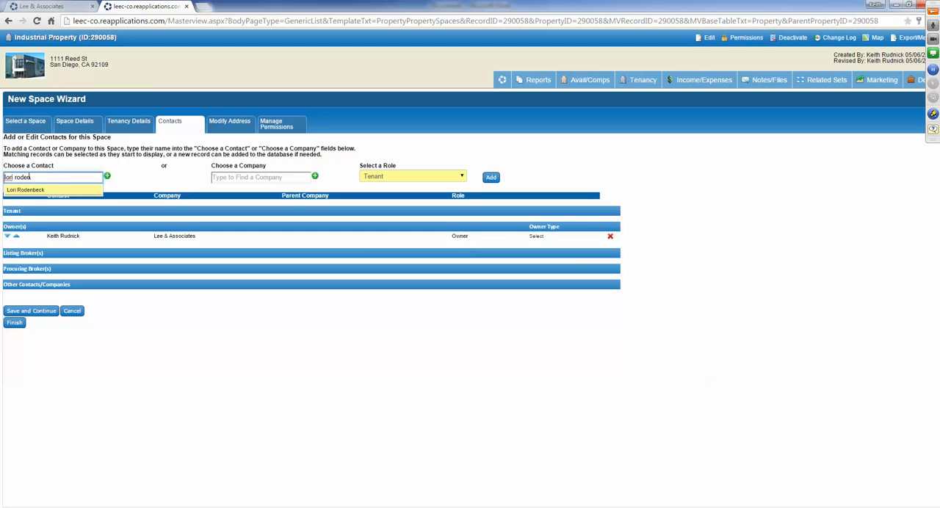
- Add an existing individual contact to the space with the Tenant role
left_click(33, 192)
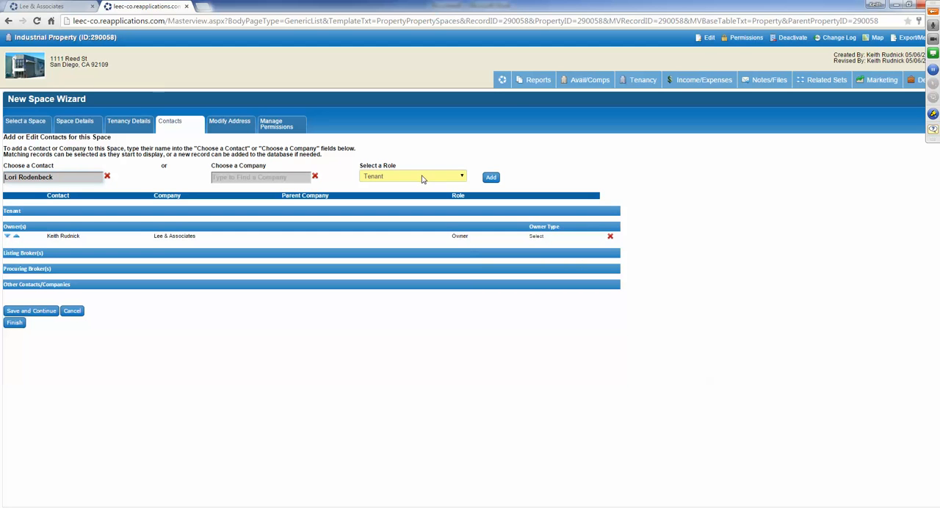
left_click(421, 178)
left_click(422, 185)
left_click(490, 177)
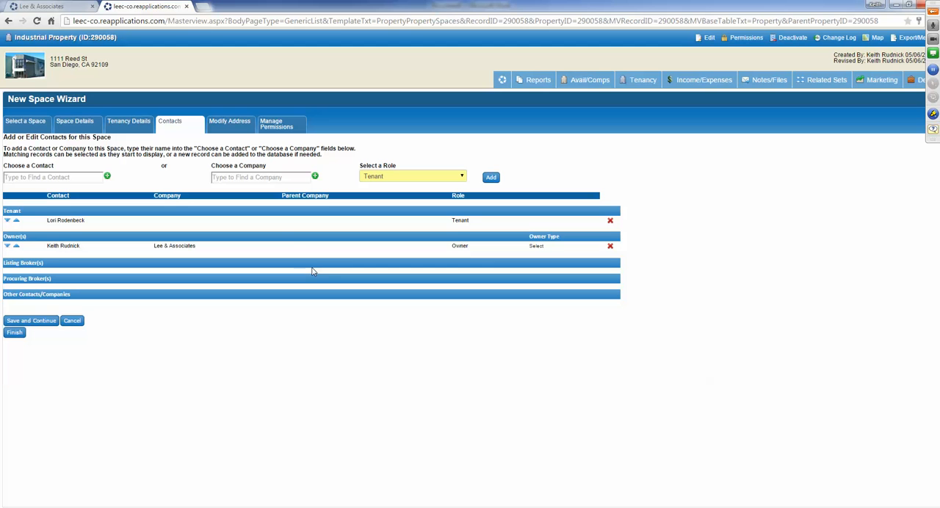
- Add the company Investec Realty Services to the space with the Tenant role
left_click(272, 177)
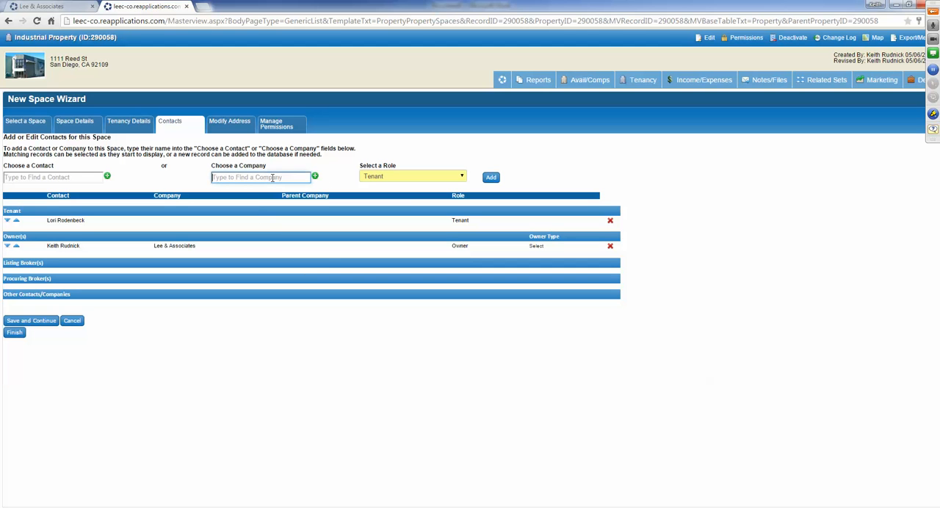
type("invest")
left_click(245, 193)
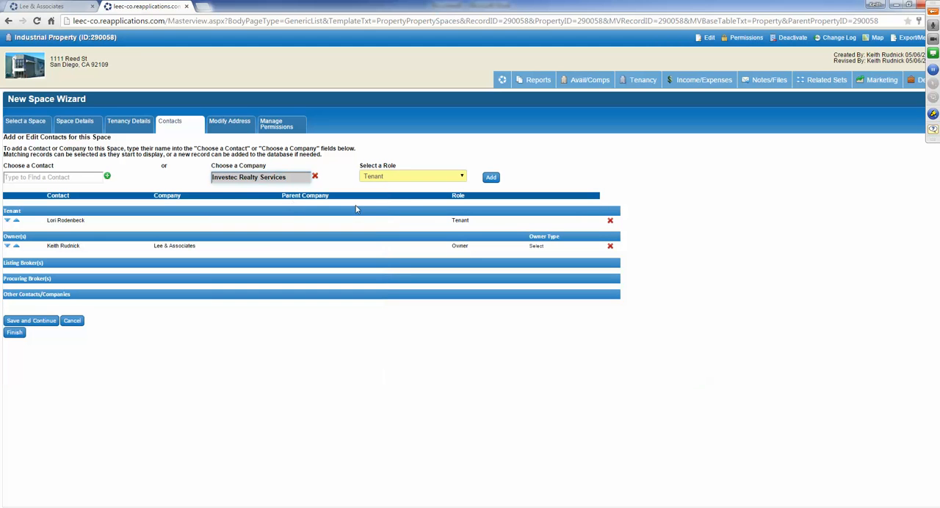
left_click(492, 180)
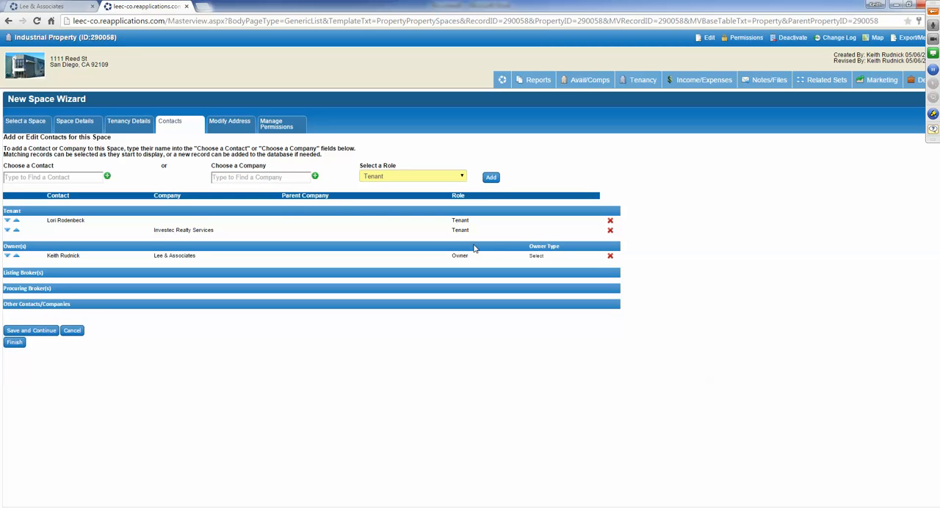
- Remove the individual contact from the space's tenants and save the contacts to continue
left_click(610, 223)
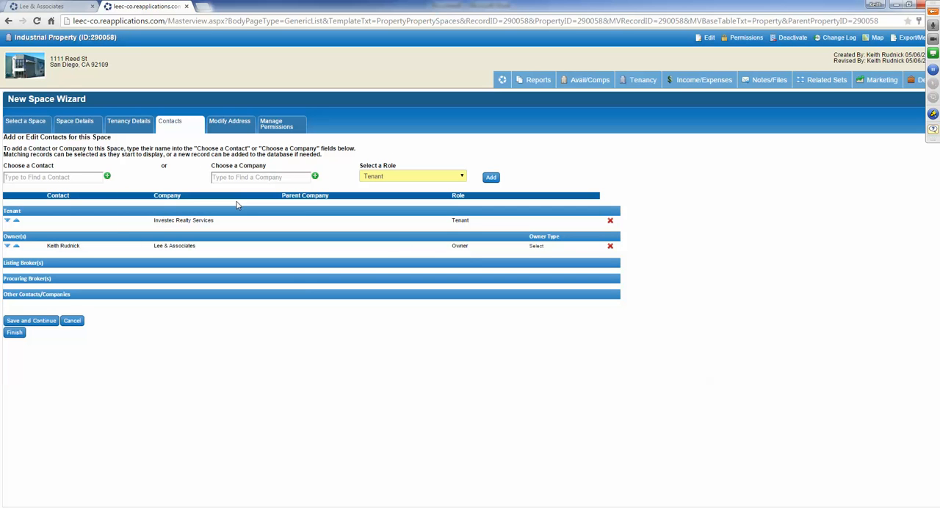
left_click(30, 321)
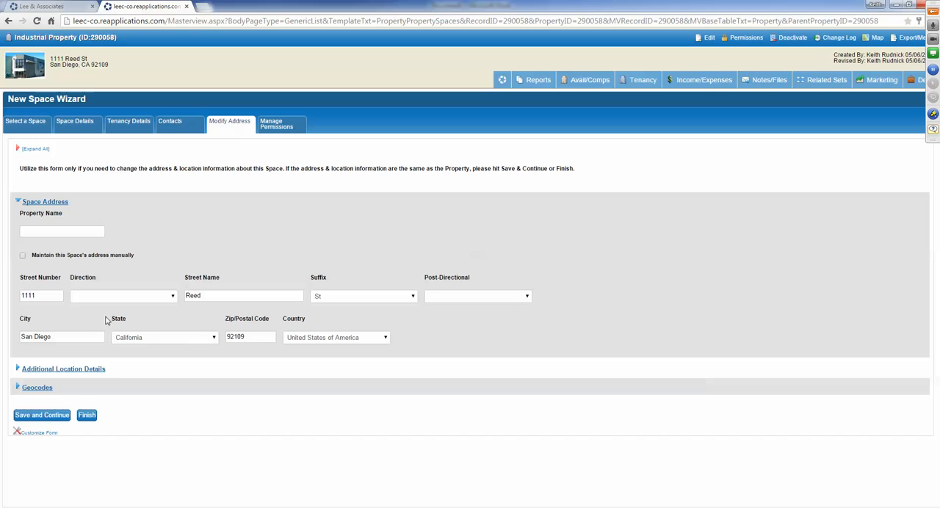
- Check the space's street and city fields, and try the manual address maintenance option before switching it back off
left_click_drag(56, 296, 24, 296)
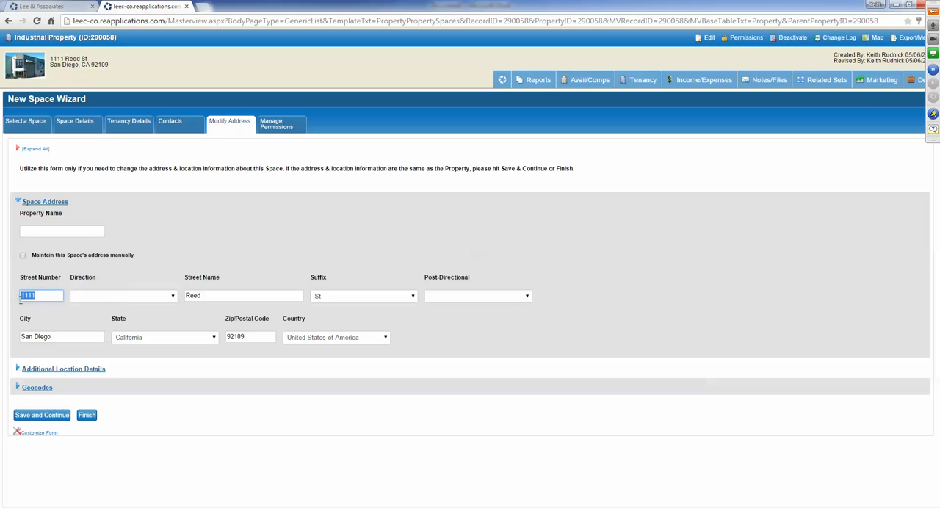
key("Tab")
key("Tab")
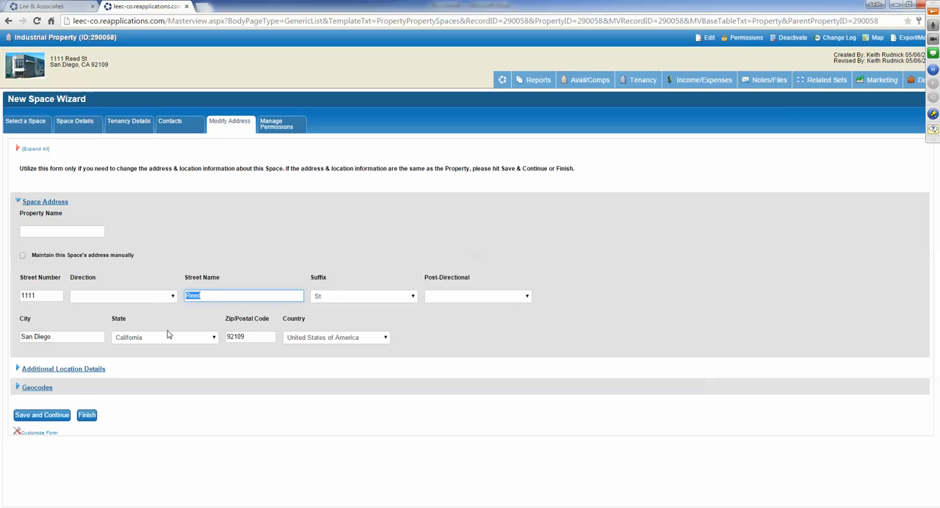
left_click_drag(70, 339, 22, 337)
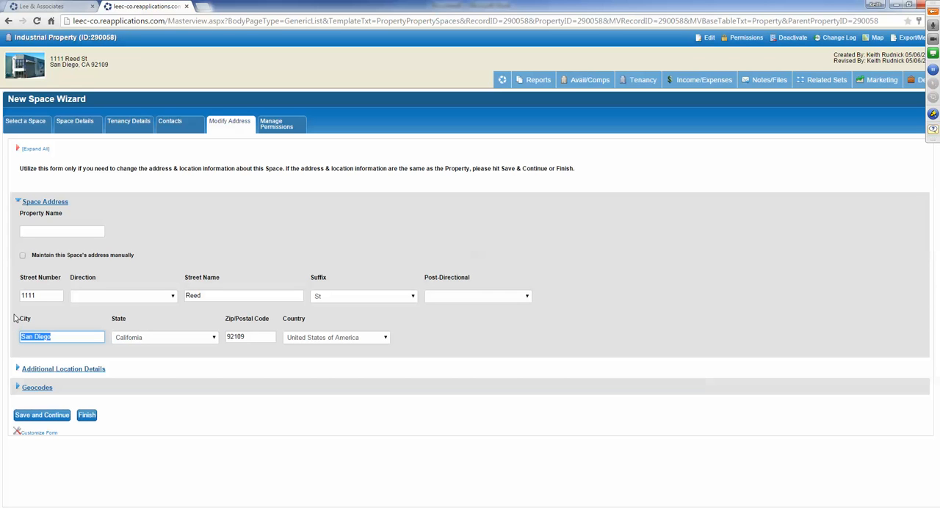
left_click(23, 256)
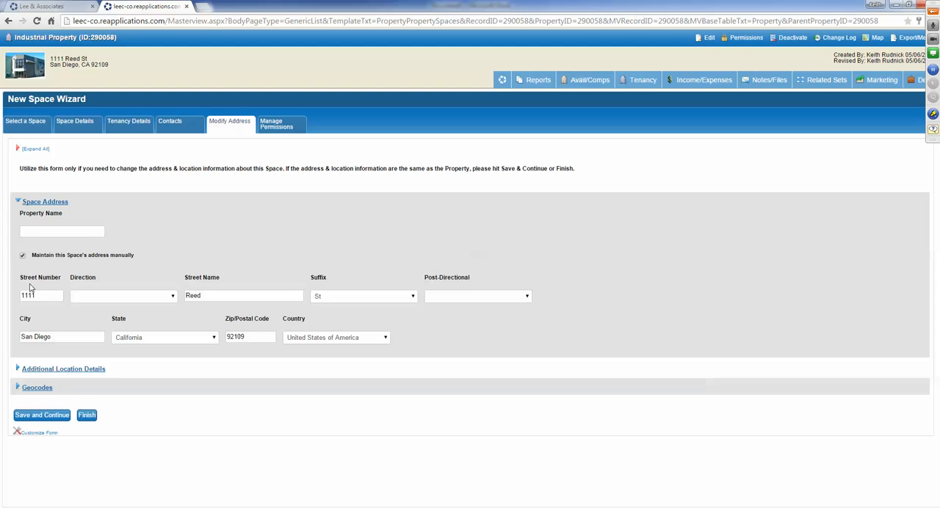
left_click(22, 255)
- Expand the Additional Location Details and Geocodes sections to check their fields, and save the address form to continue
left_click(43, 369)
scroll(256, 445, "down", 1)
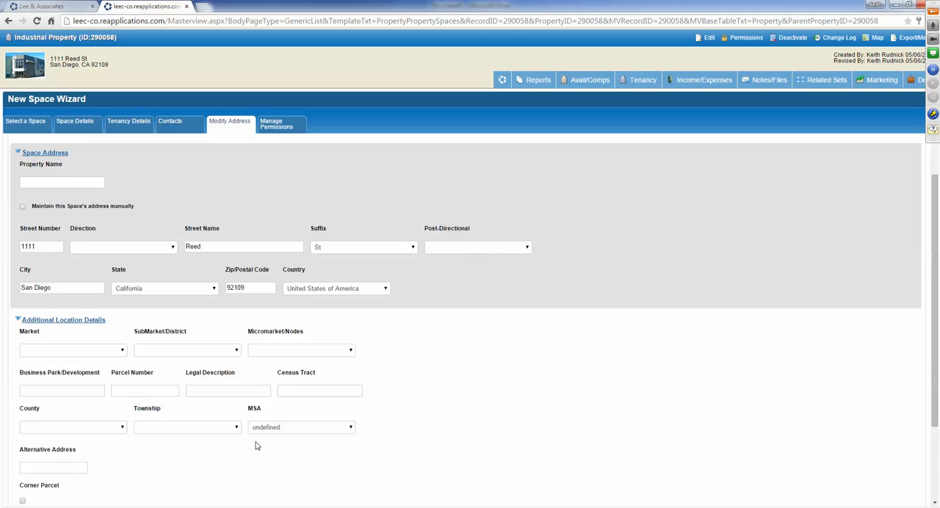
scroll(256, 446, "down", 2)
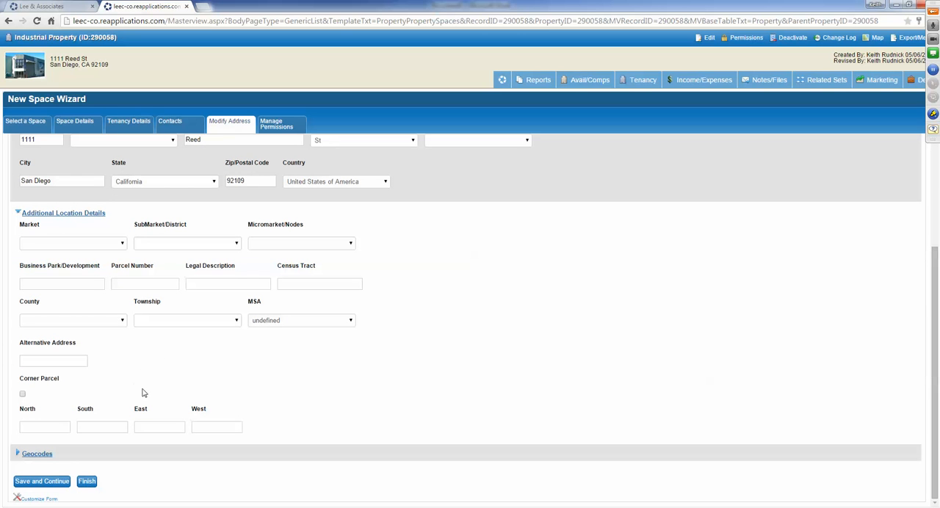
left_click(37, 453)
scroll(381, 424, "down", 3)
scroll(384, 420, "down", 1)
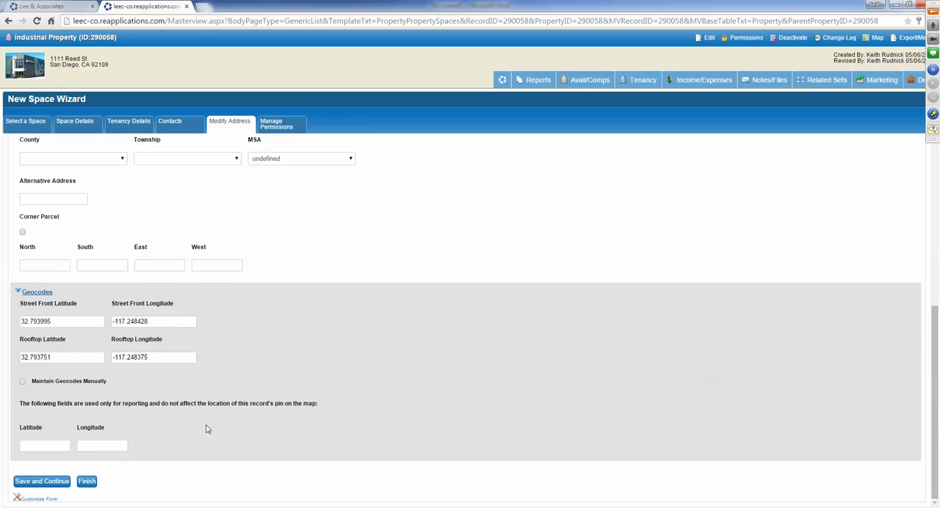
left_click(39, 484)
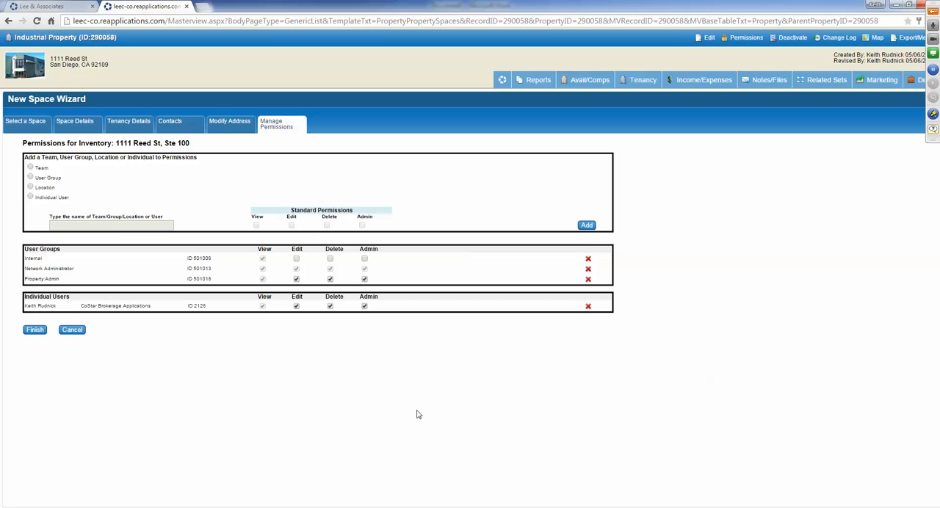
- Remove the Internal user group from the space's permissions and finish the New Space Wizard
left_click(588, 261)
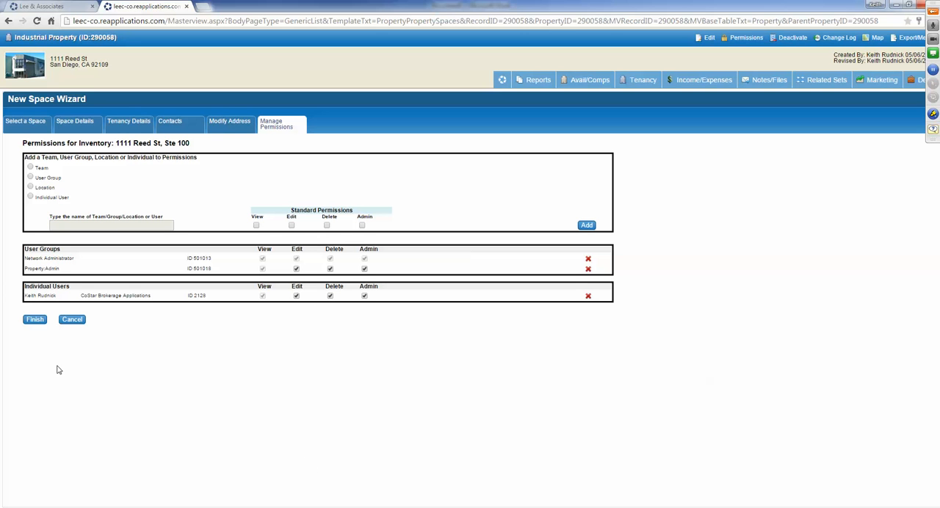
left_click(33, 320)
left_click(33, 320)
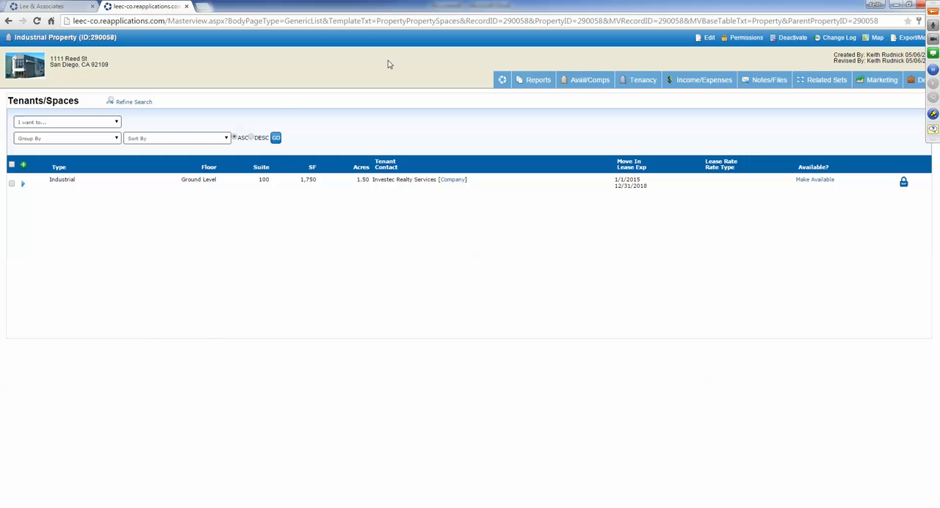
- Return to the property's overview, review its tenancy, site and availability information, and close the property record
left_click(503, 79)
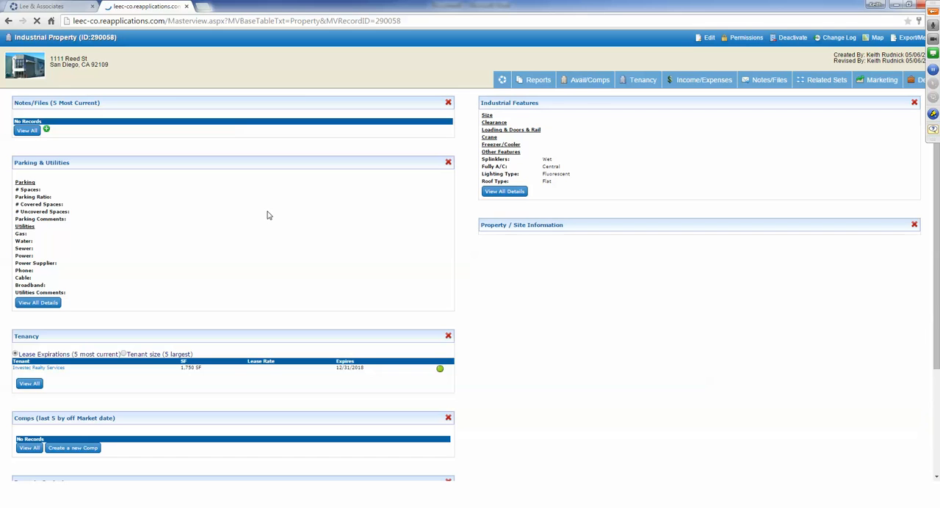
scroll(269, 214, "down", 3)
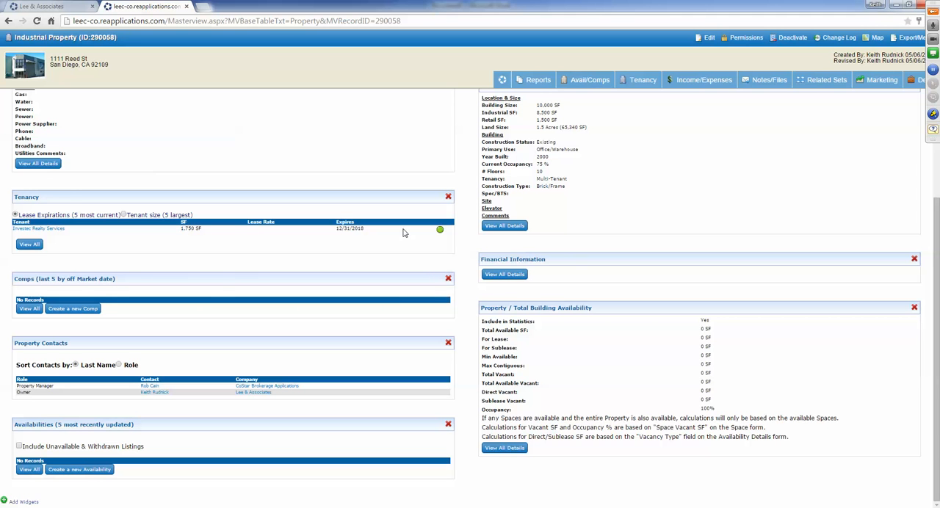
scroll(143, 243, "up", 2)
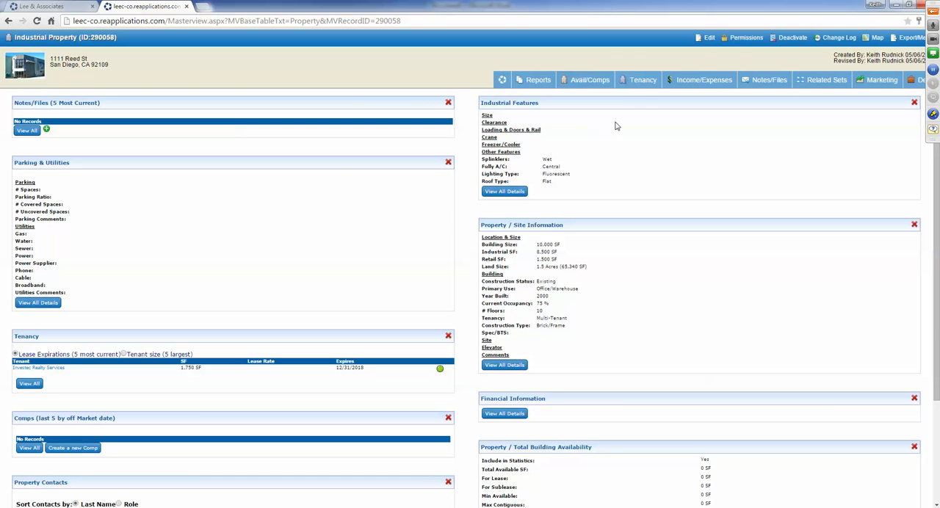
left_click(187, 7)
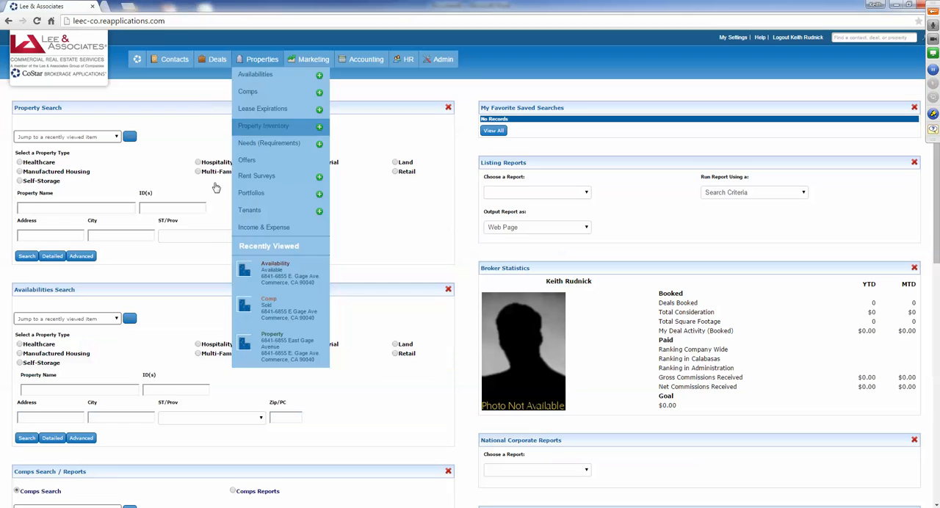
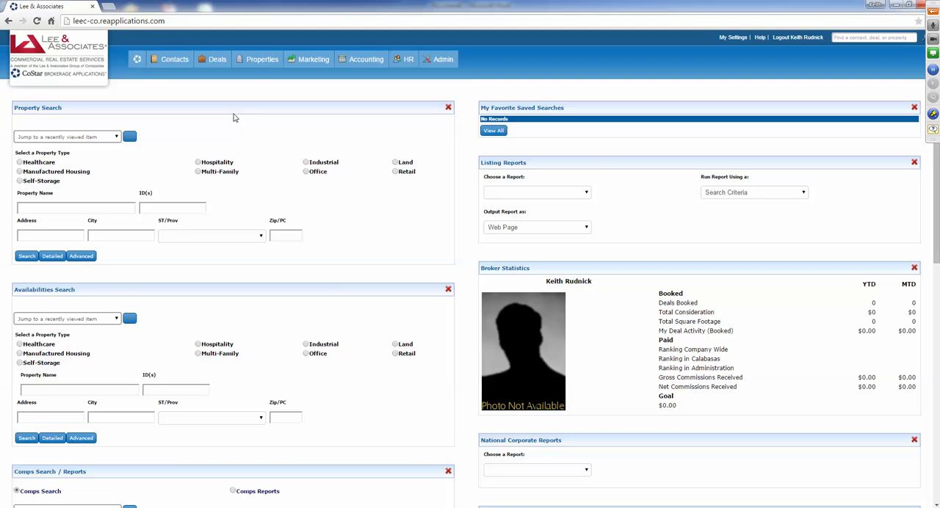
- Start a new availability record, check the project management options, keep it set to No, and continue
left_click(261, 60)
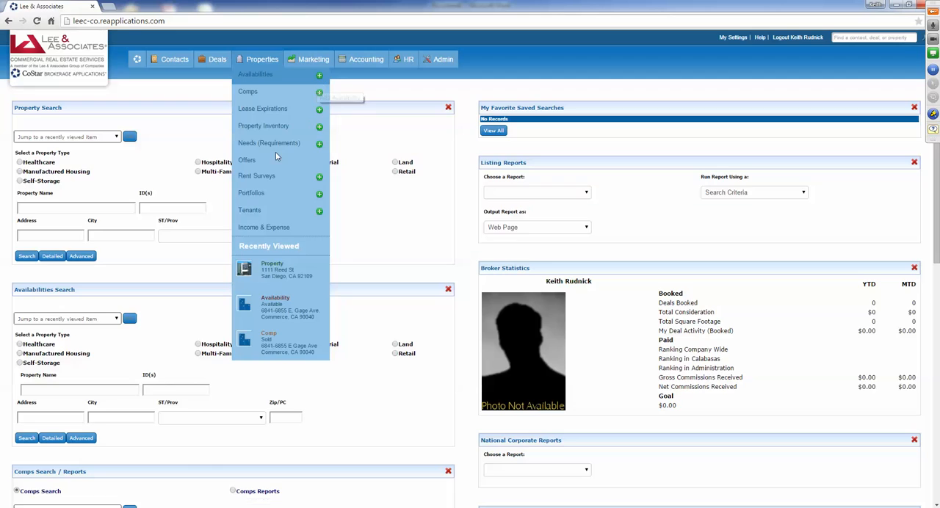
left_click(320, 75)
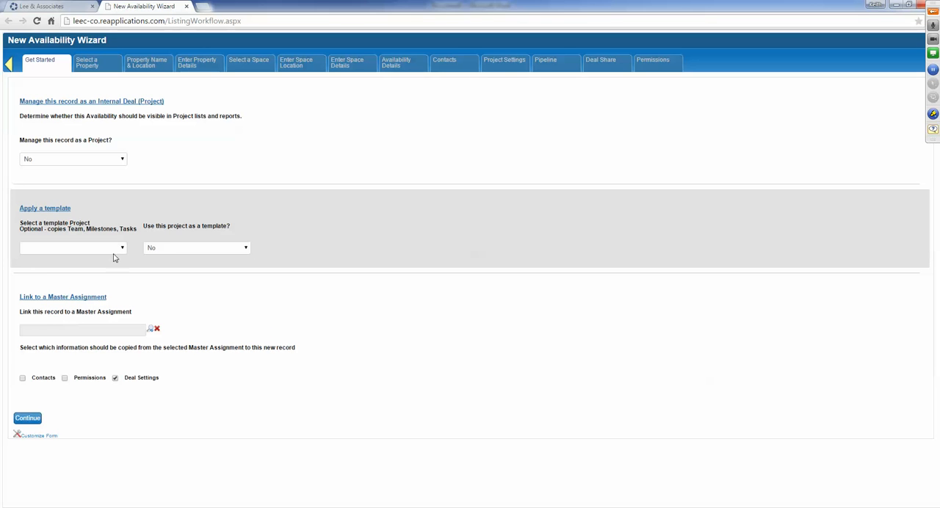
left_click(98, 165)
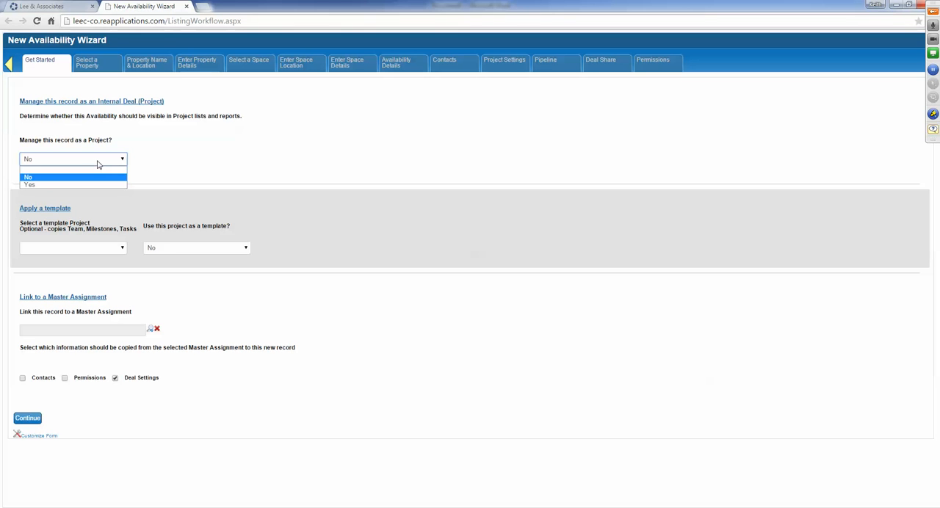
left_click(97, 165)
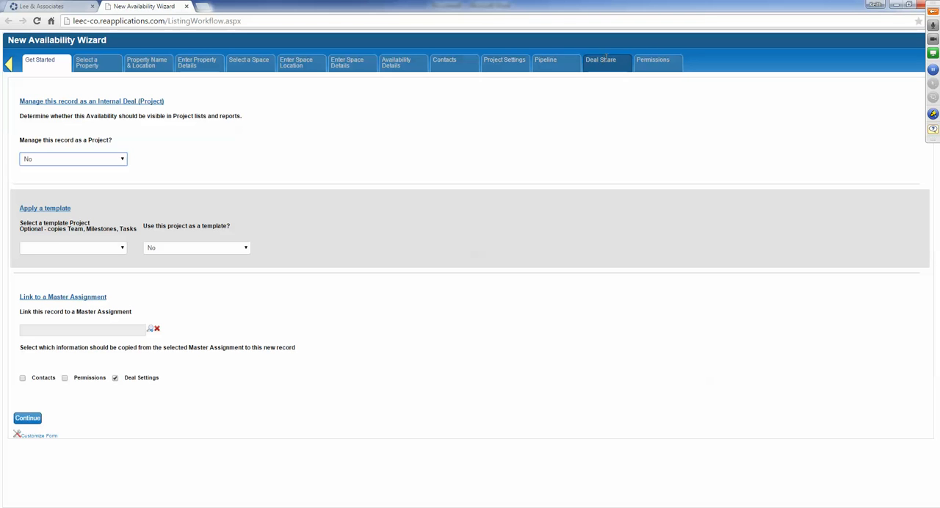
left_click(28, 420)
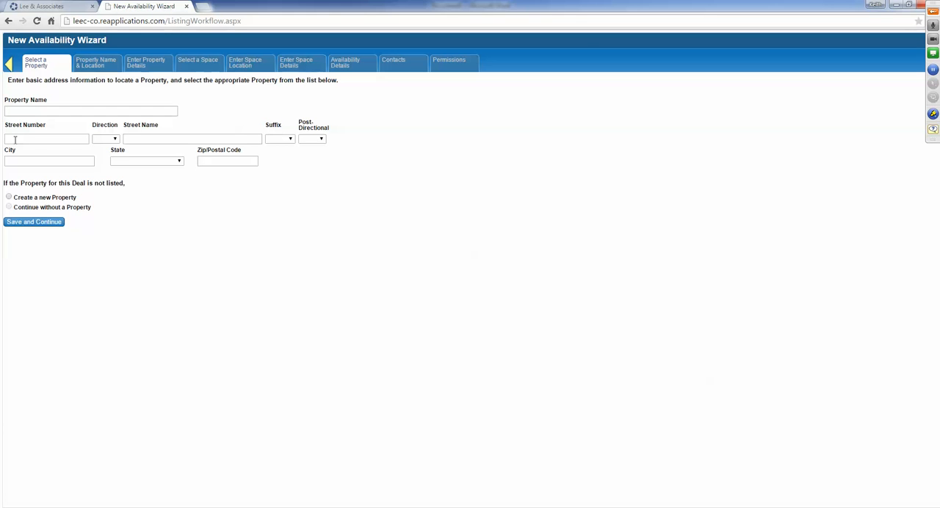
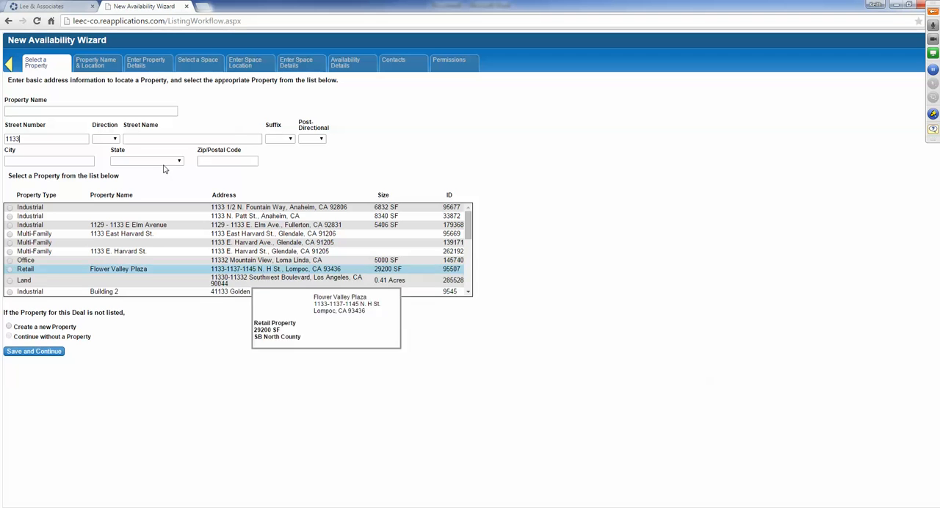
- Search for the existing industrial property by its street number and street name, correcting the street number's last two digits to 11
left_click(147, 138)
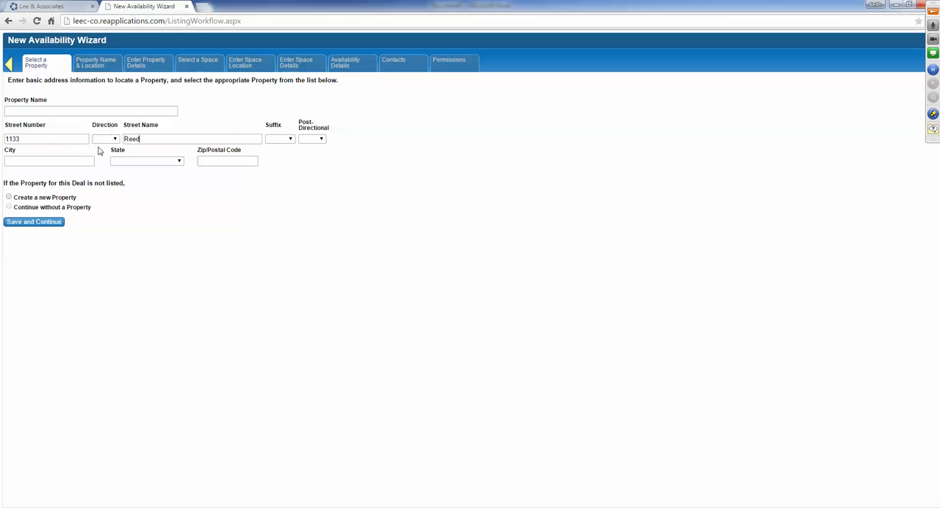
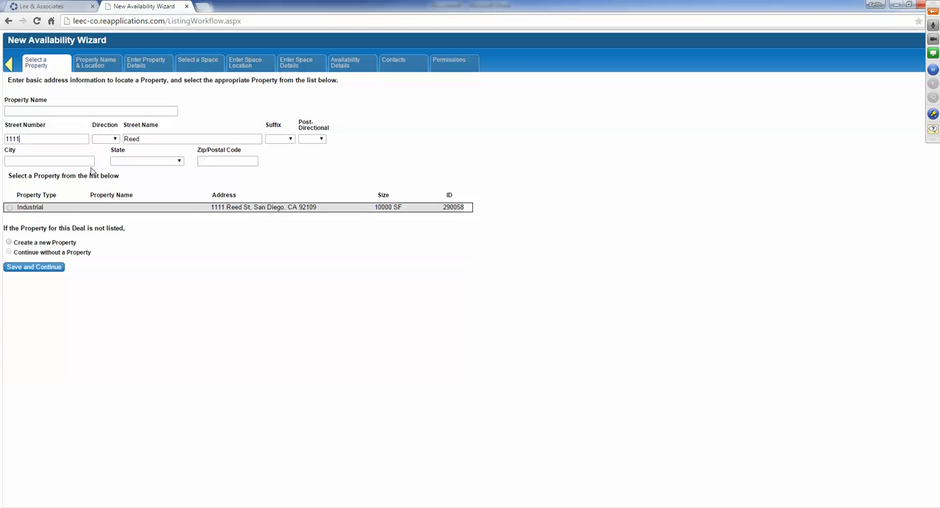
- Select the matching industrial property for the availability and save the selection to continue
left_click(105, 211)
mouse_move(73, 210)
left_click_drag(77, 243, 16, 246)
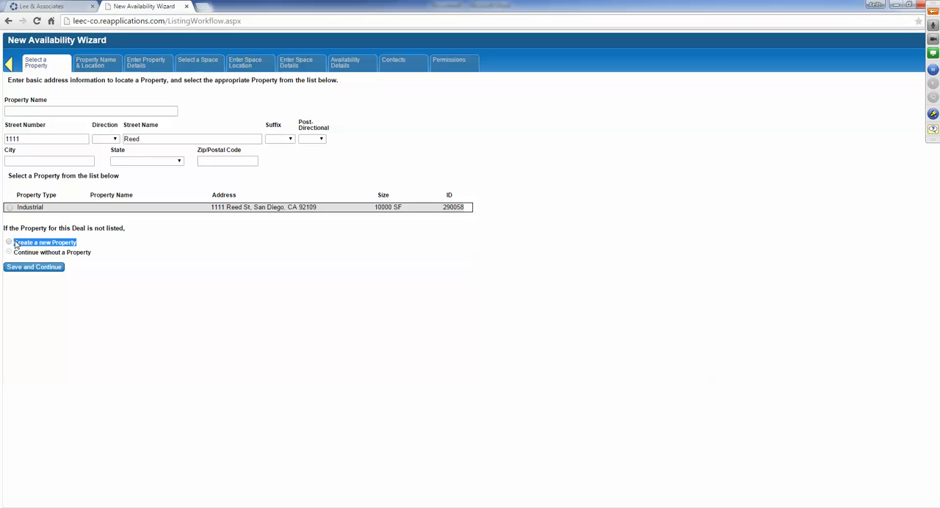
left_click(9, 207)
left_click(33, 267)
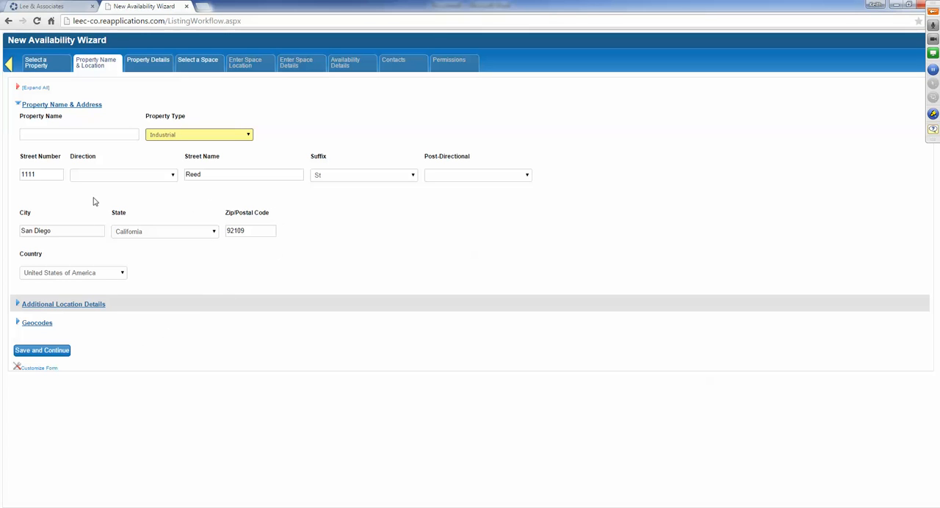
- Expand the property's Additional Location Details to check the fields, and save the name and location form
left_click(51, 305)
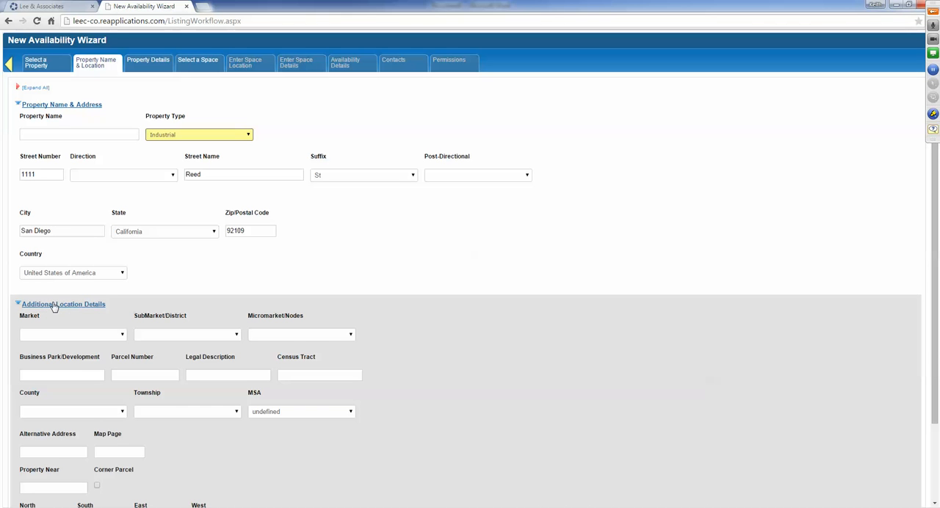
scroll(98, 370, "down", 3)
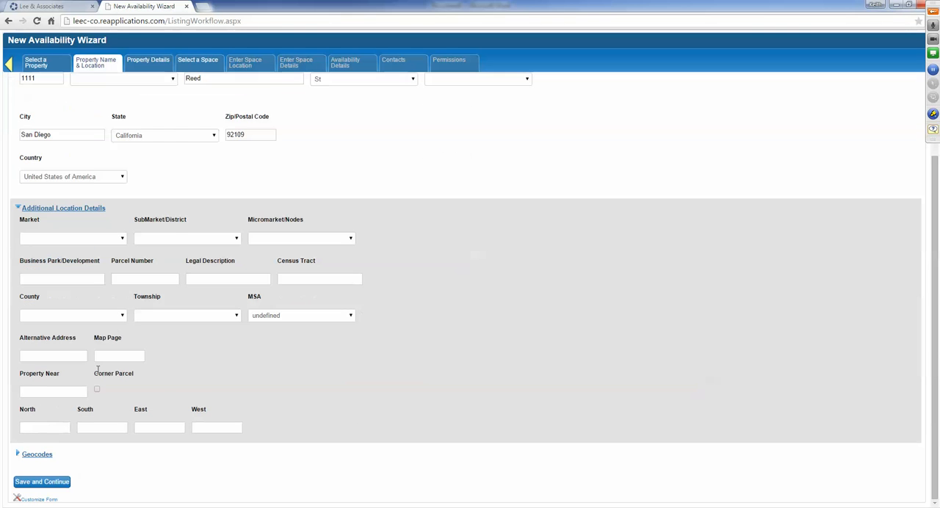
left_click(34, 482)
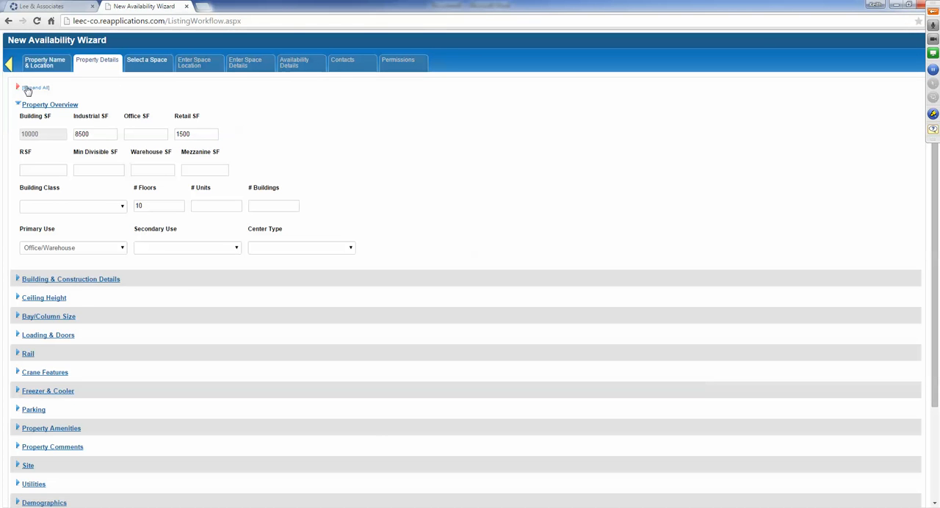
- Expand all property detail sections, review them through to Admin Settings, and save the form to continue
left_click(35, 88)
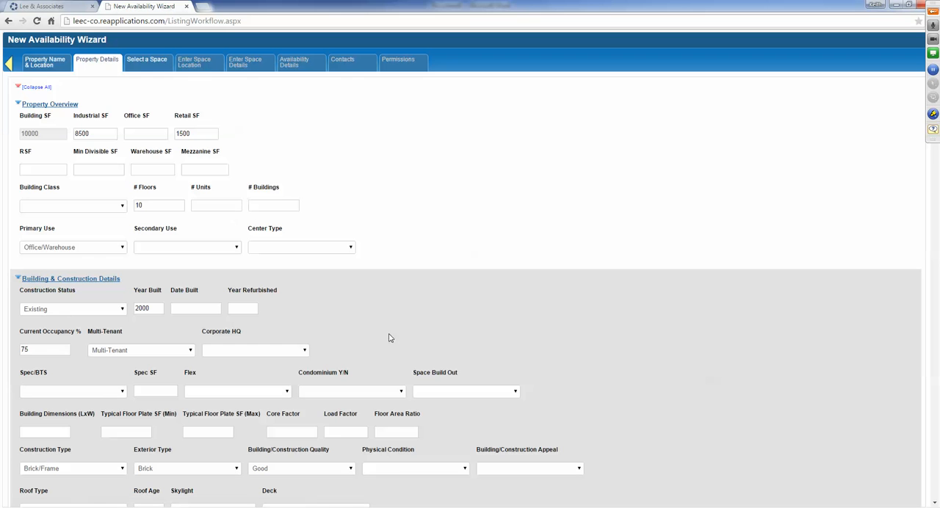
scroll(136, 330, "down", 4)
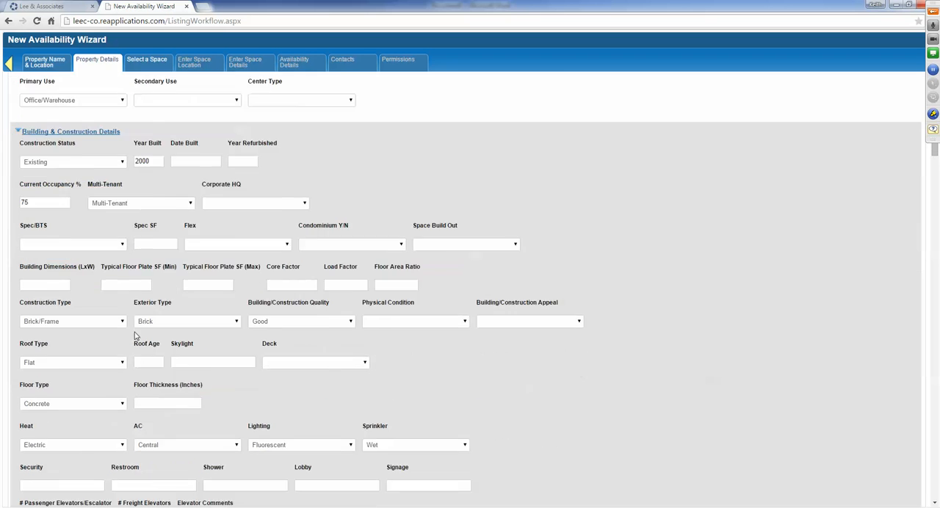
scroll(133, 337, "down", 13)
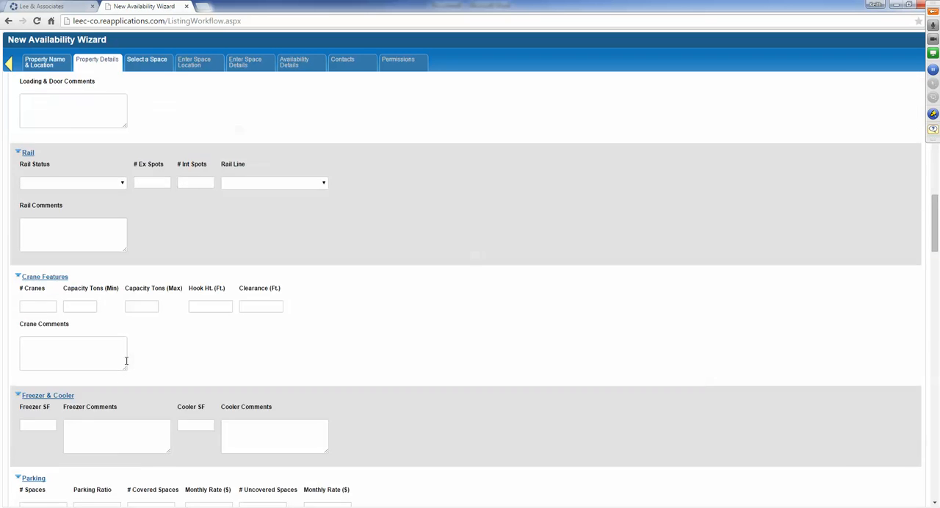
scroll(96, 423, "down", 15)
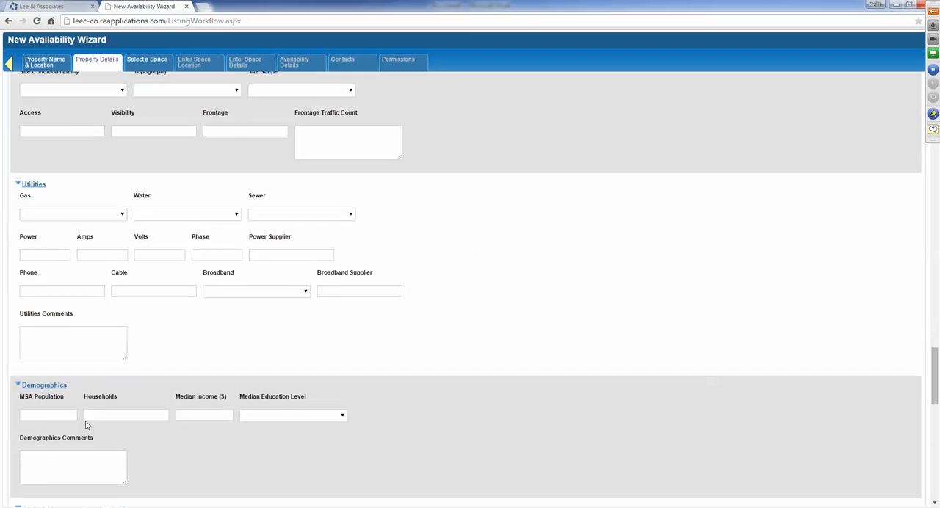
scroll(81, 436, "down", 2)
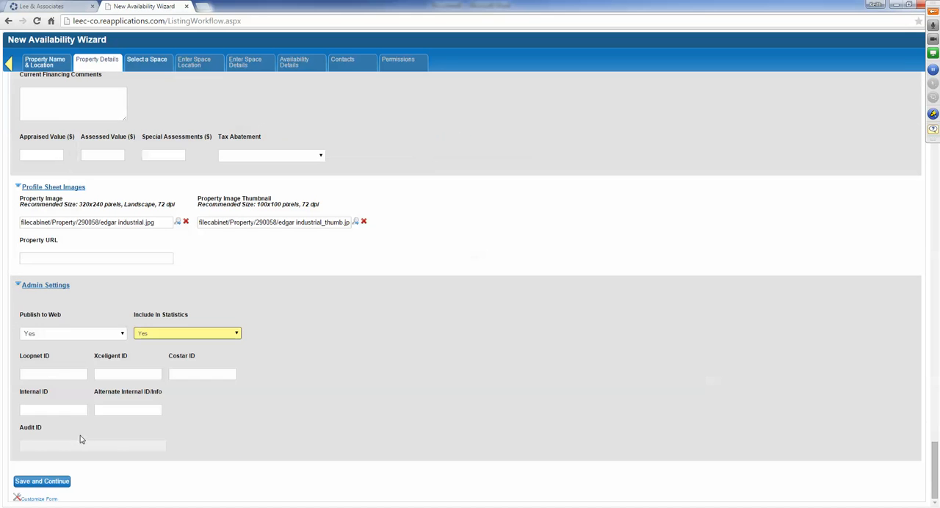
left_click(47, 481)
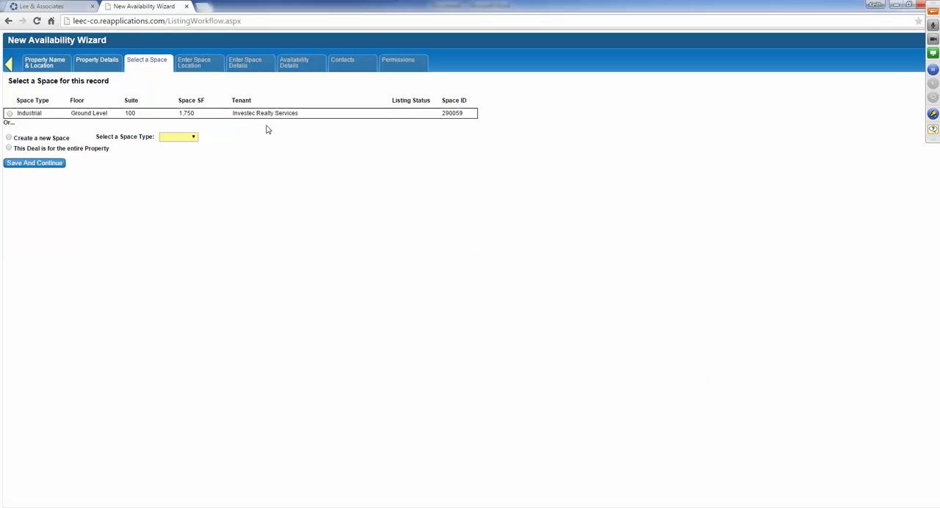
- Select the ground-level industrial space in suite 100 for this availability and save the selection to continue
left_click(10, 114)
left_click_drag(71, 138, 13, 138)
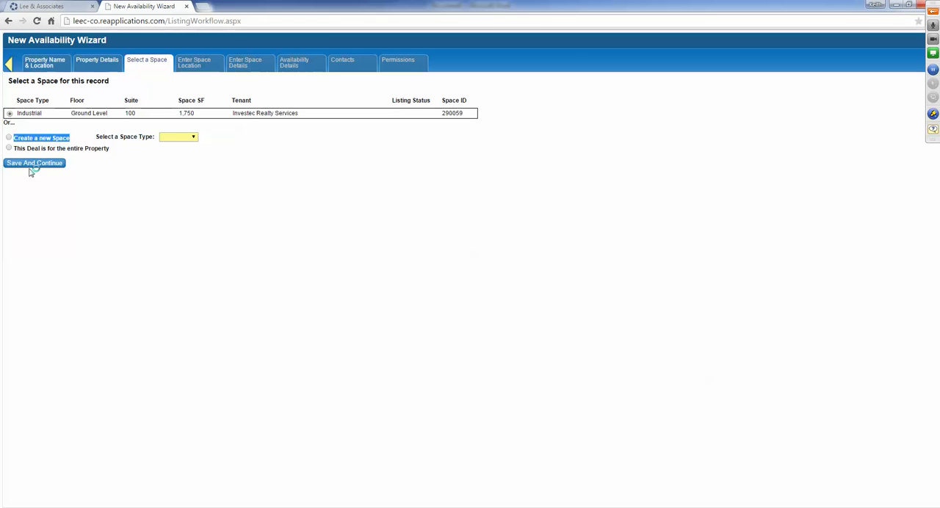
left_click(89, 154)
left_click_drag(110, 149, 43, 150)
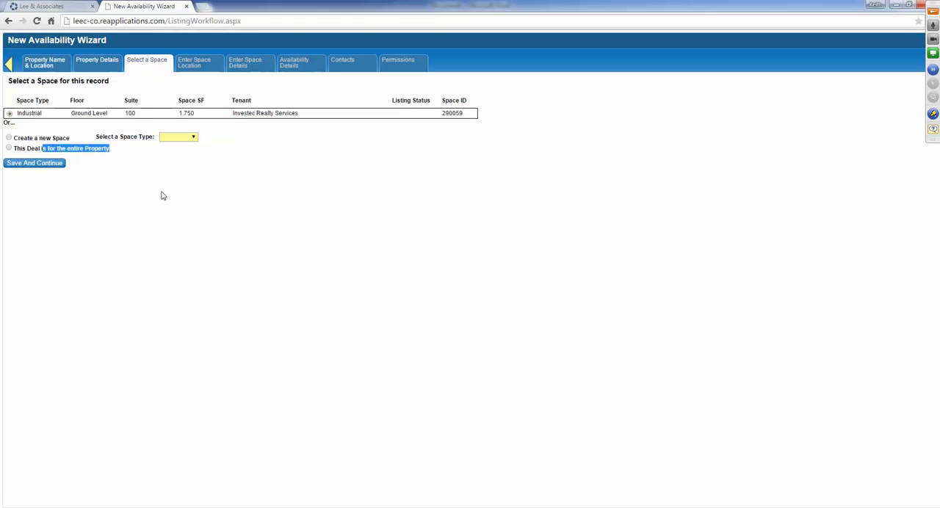
left_click(255, 247)
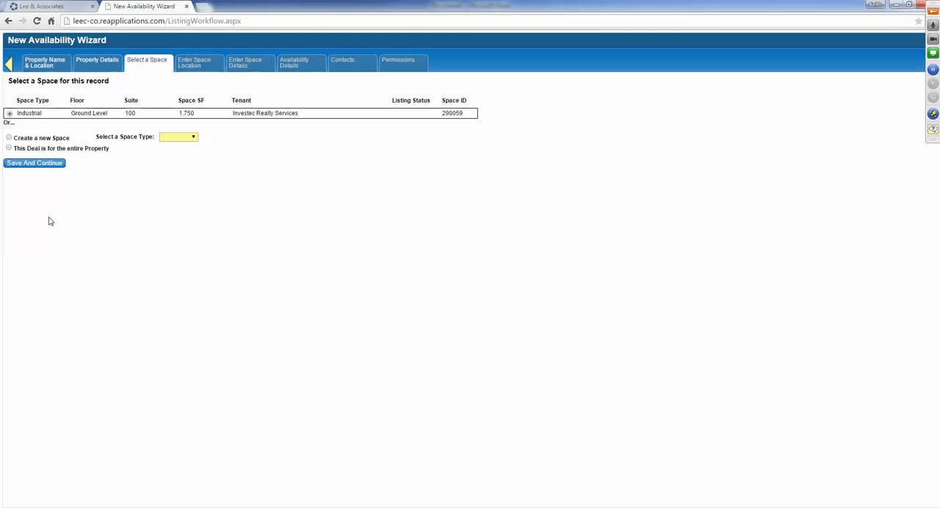
left_click(27, 164)
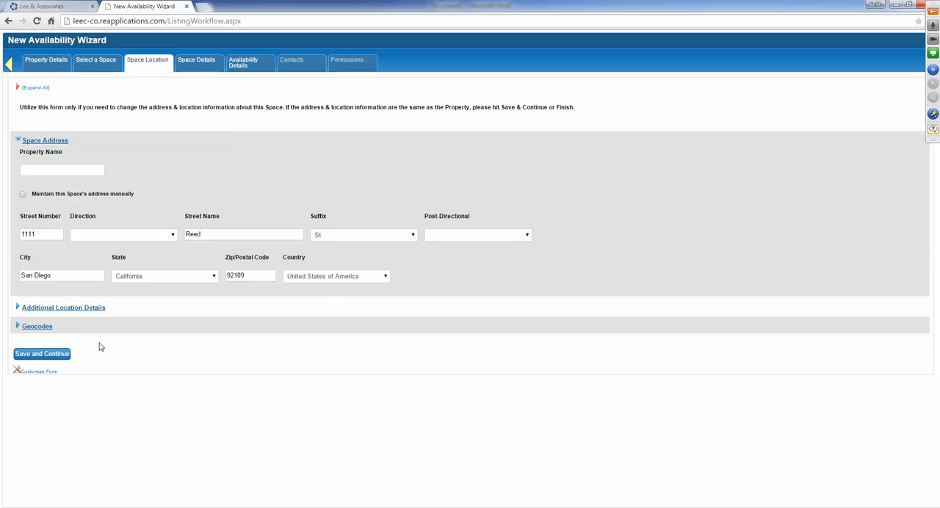
- Save the Space Location and Space Details forms without changes to reach the availability details
left_click(39, 356)
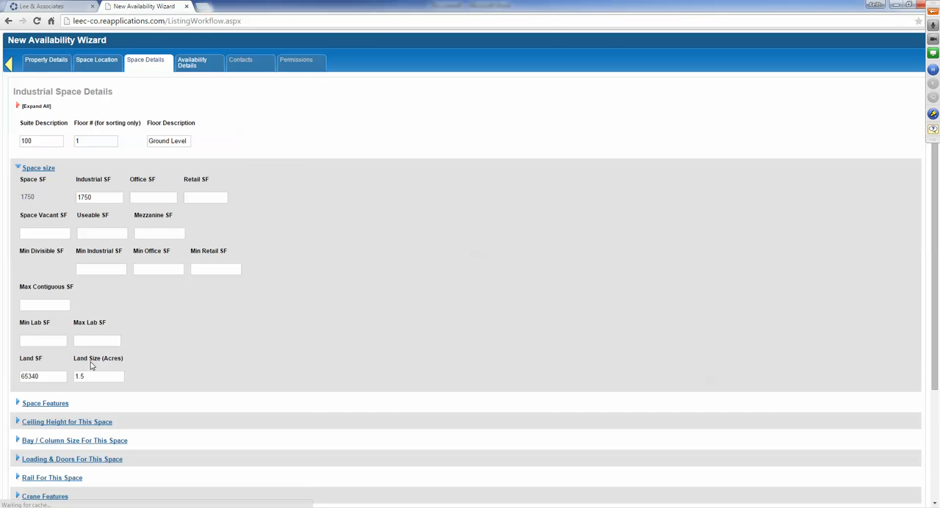
scroll(226, 332, "down", 2)
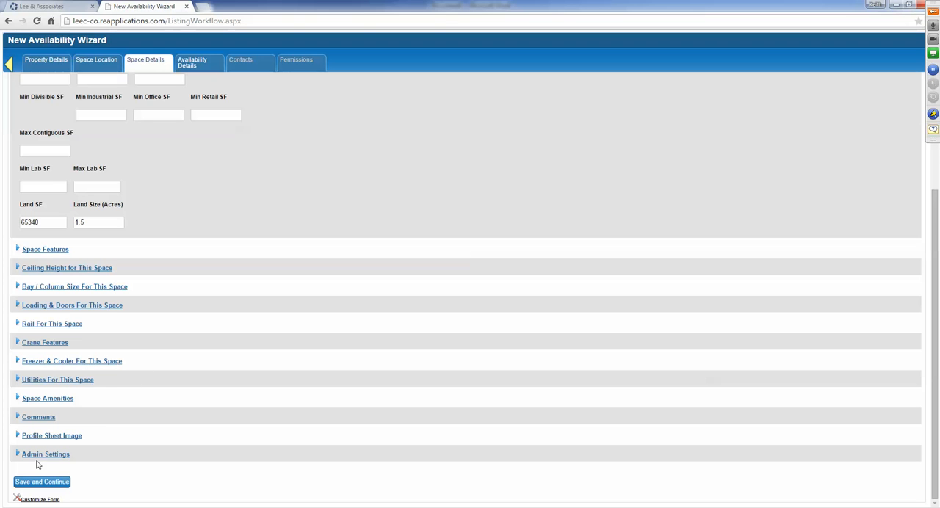
left_click(37, 483)
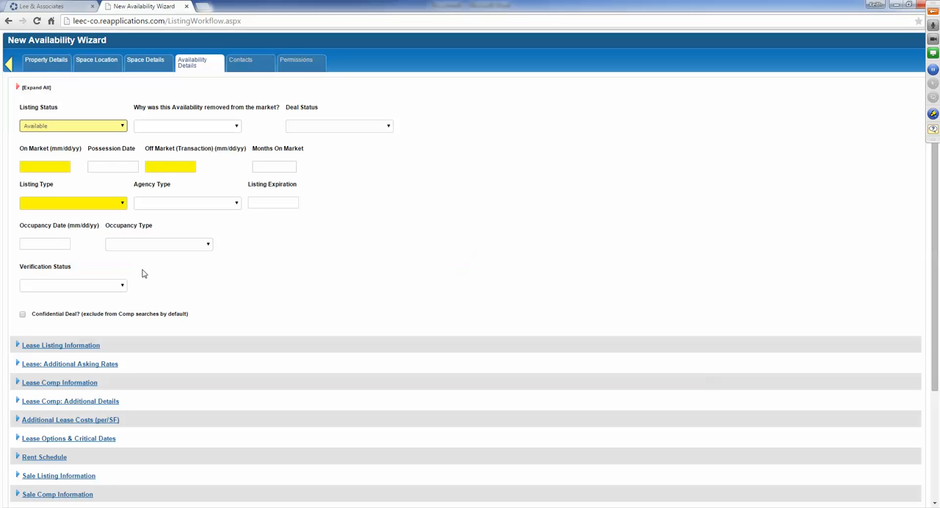
- Set the listing type to Lease and review the expanded lease listing and asking rate sections
left_click(58, 208)
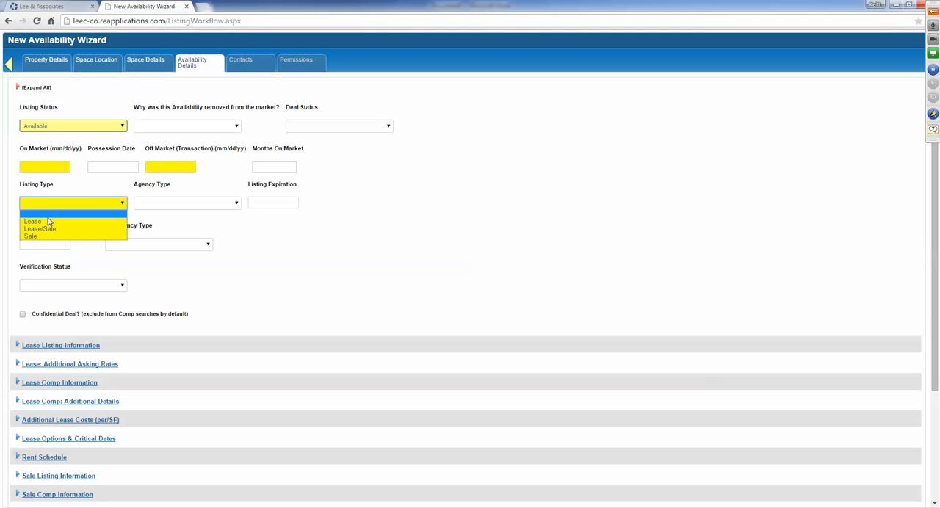
left_click(49, 221)
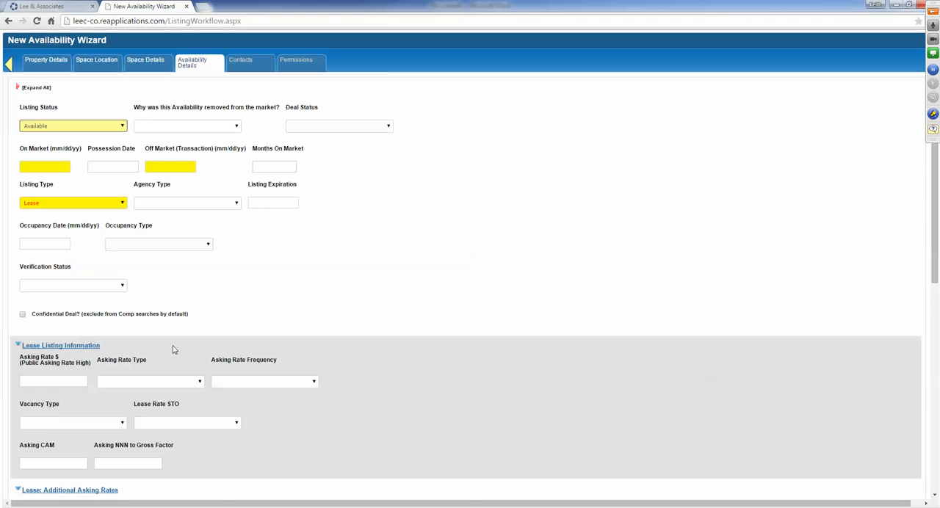
scroll(173, 350, "down", 4)
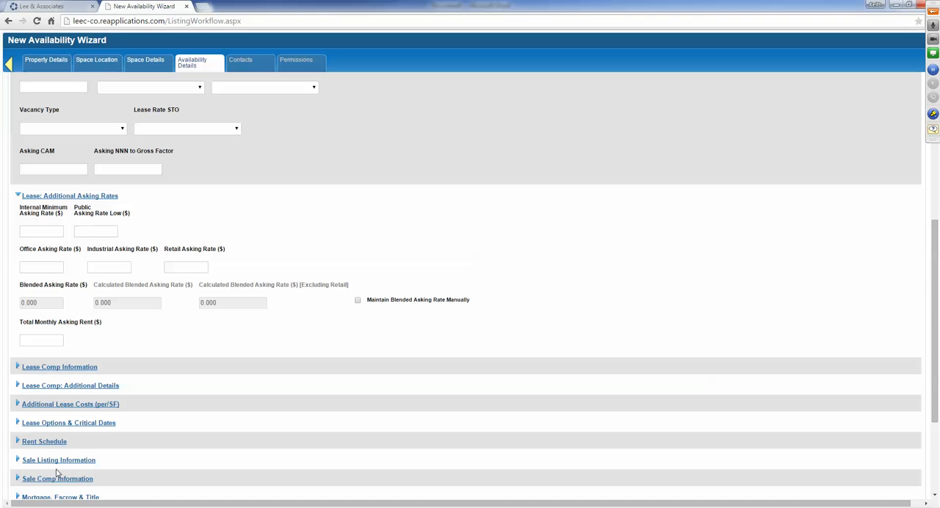
scroll(65, 469, "up", 3)
scroll(65, 467, "up", 2)
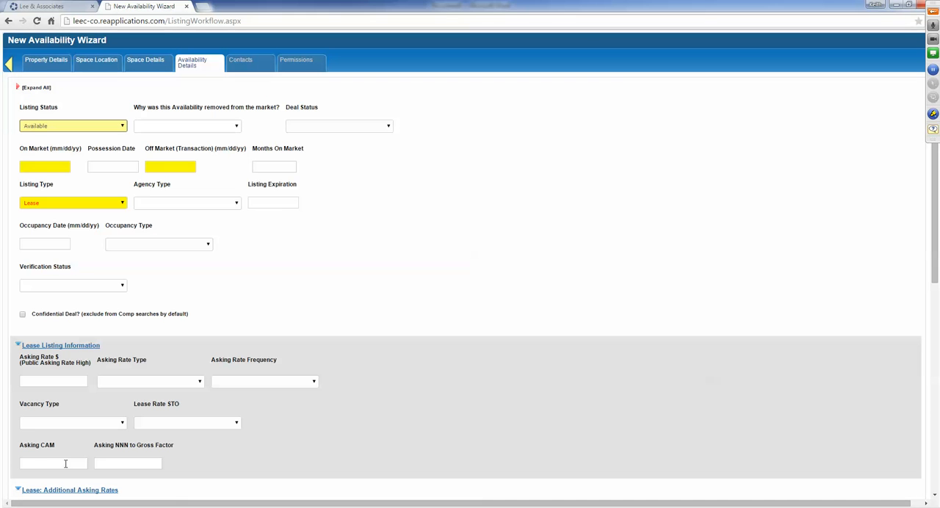
- Set the On Market date to 05/06/2015 and the agency type to Exclusive
left_click(25, 166)
left_click(69, 215)
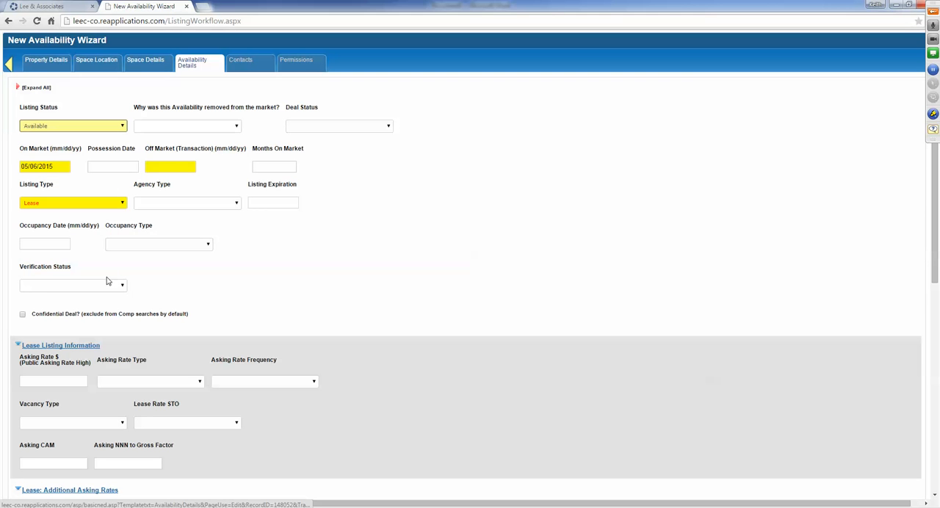
left_click(165, 208)
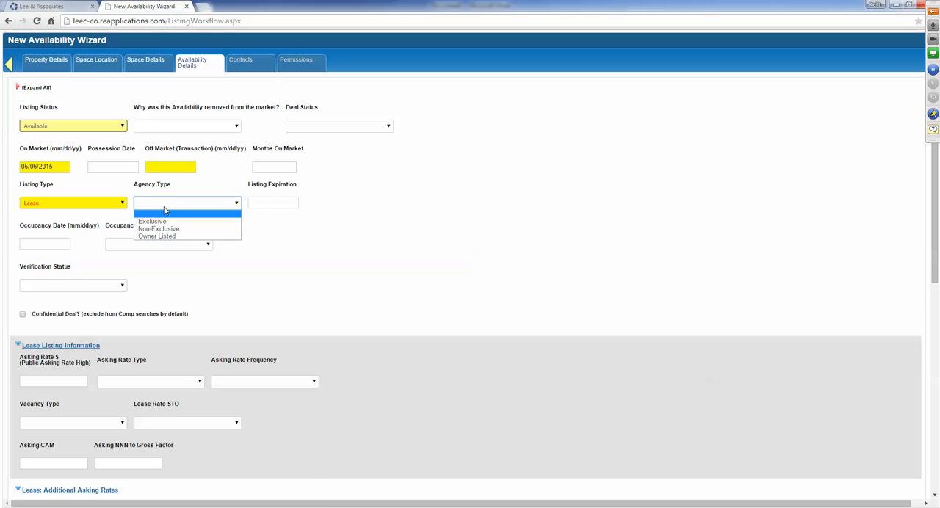
left_click(156, 222)
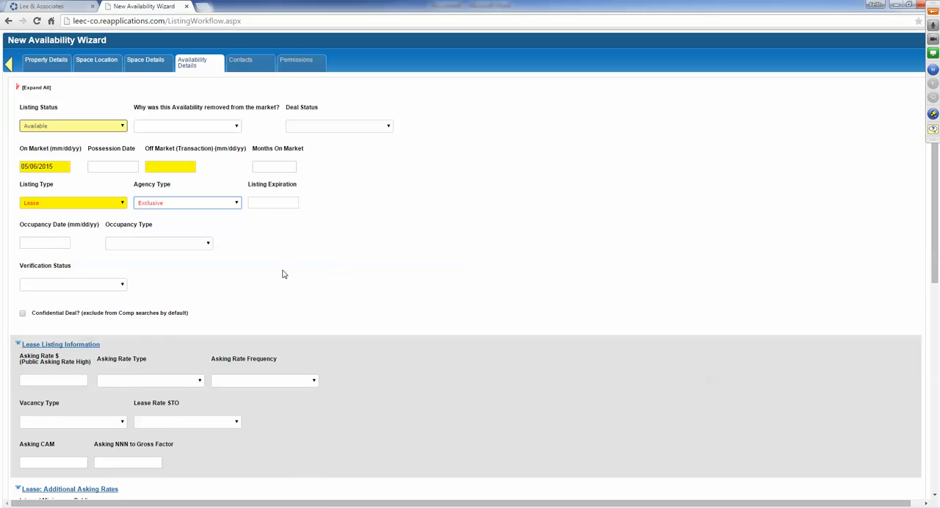
- Enter 5/6/16 as the listing expiration date
left_click(277, 203)
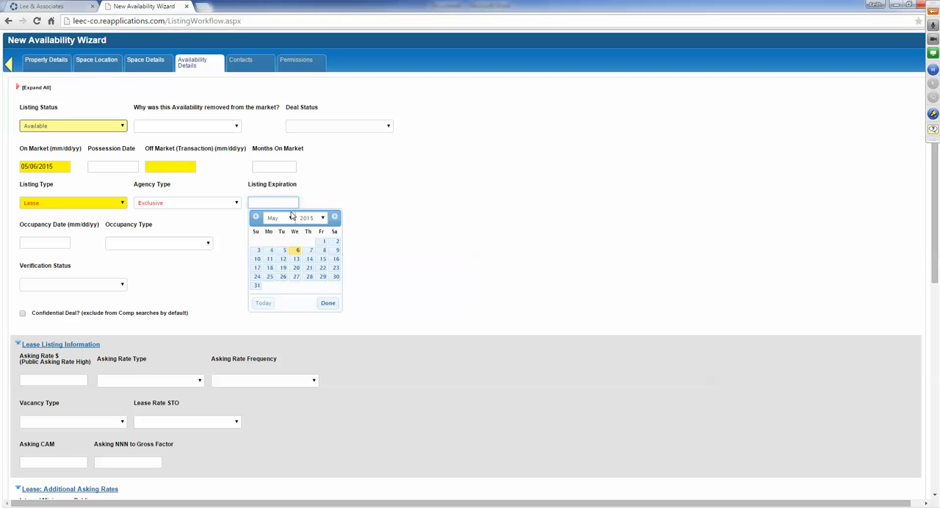
type("5/6/16")
left_click(456, 218)
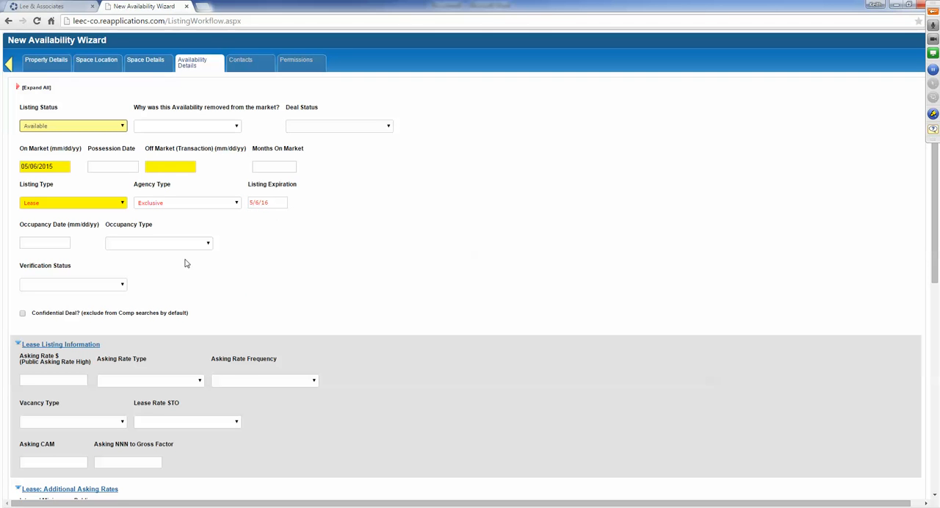
- Set the lease asking rate to 1.75 with rate type NET and a Per Month frequency
scroll(563, 323, "down", 2)
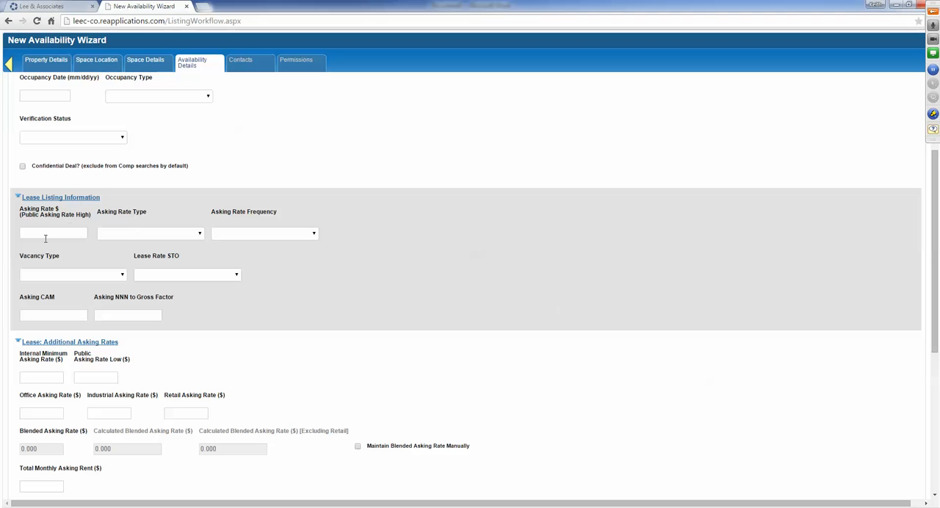
left_click(44, 234)
type("1.75")
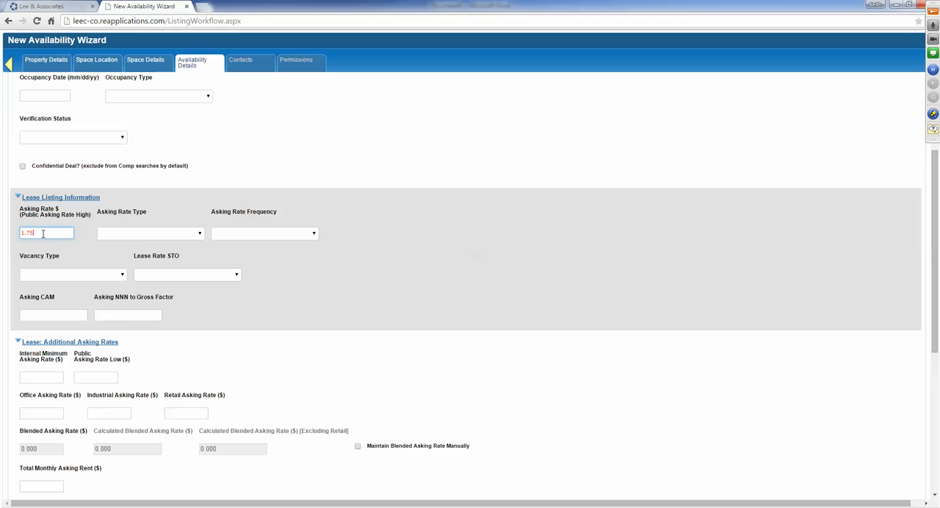
left_click(139, 234)
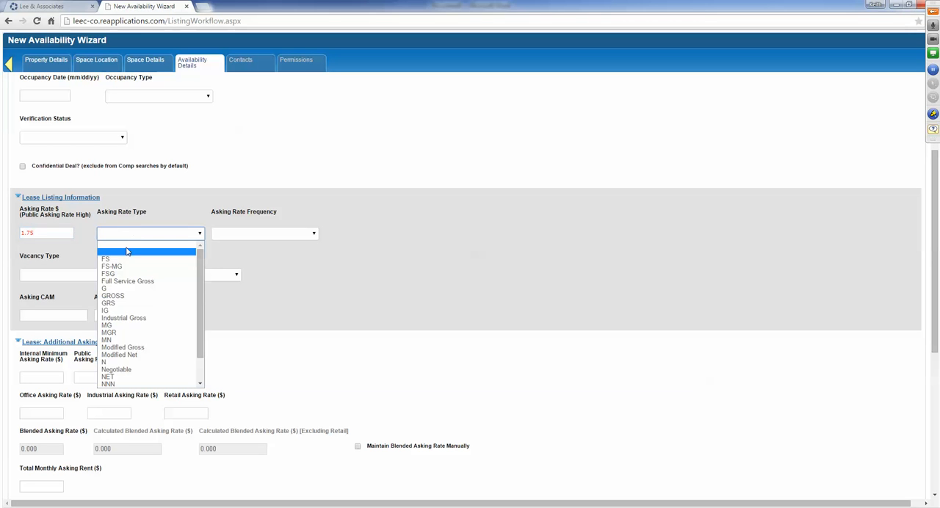
left_click(109, 377)
left_click(230, 234)
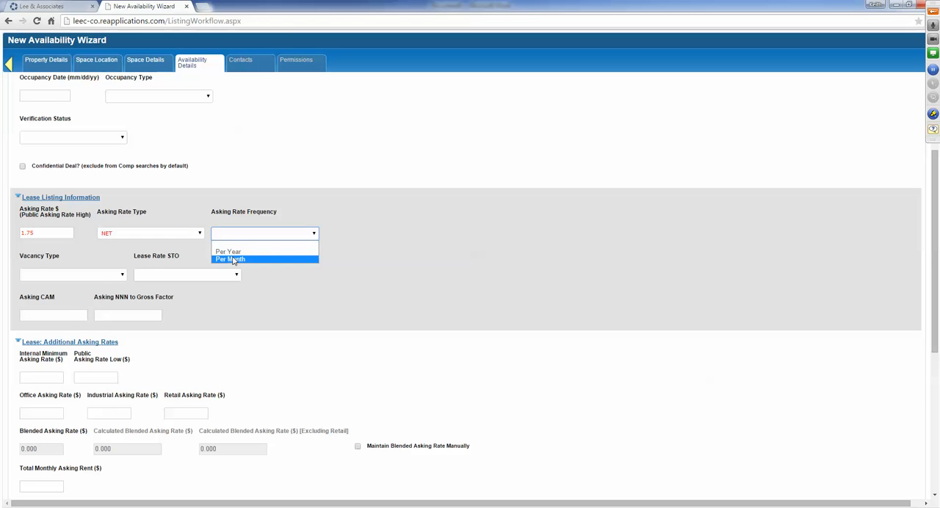
left_click(232, 260)
- Set the vacancy type to Direct and Lease Rate STO to Yes
left_click(65, 273)
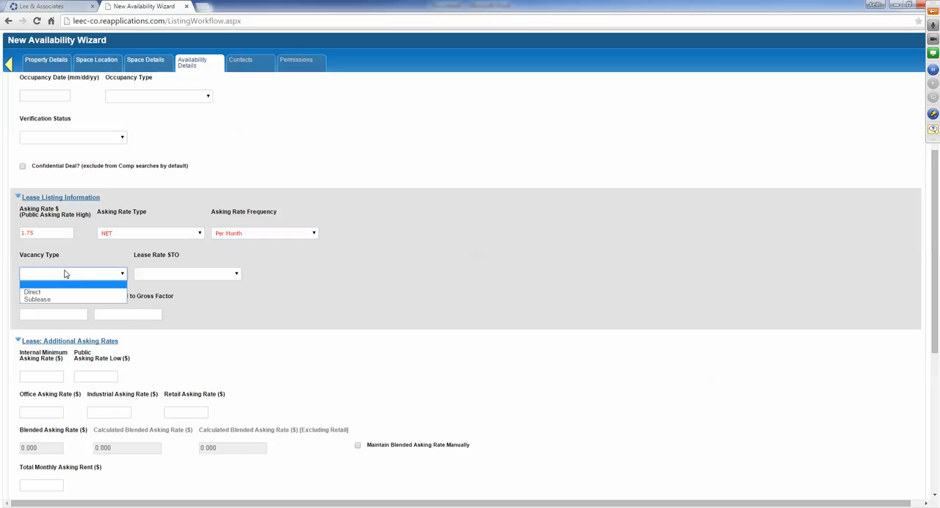
left_click(51, 292)
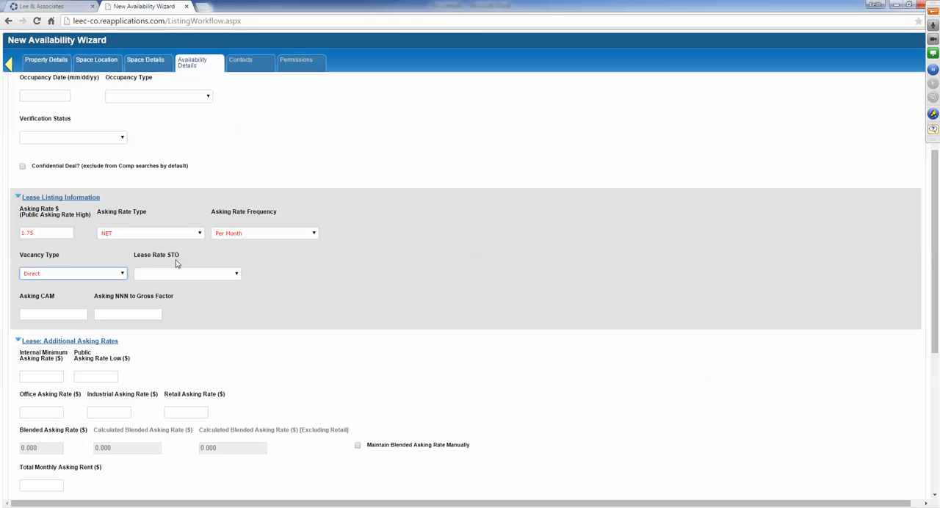
left_click(176, 275)
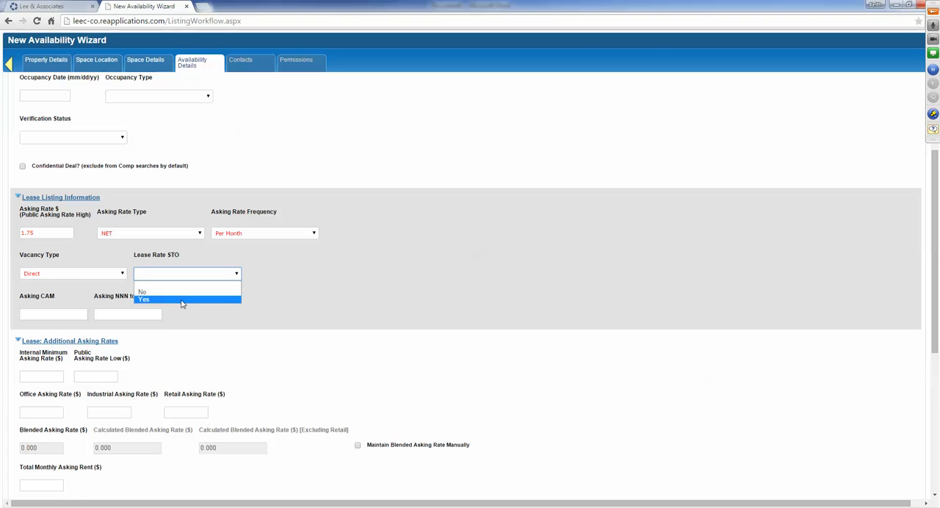
left_click(144, 295)
- Expand the Admin Settings of the availability and review the publishing and statistics options
scroll(326, 318, "down", 3)
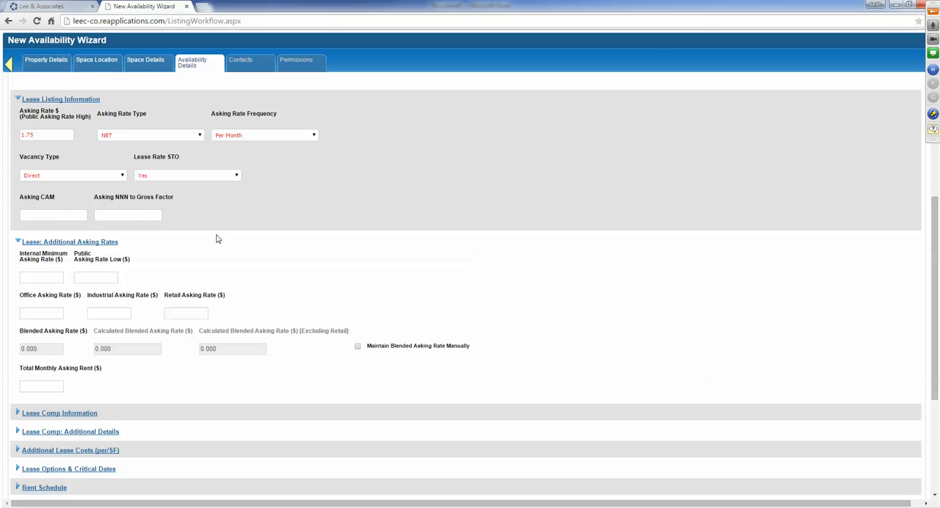
scroll(220, 241, "down", 1)
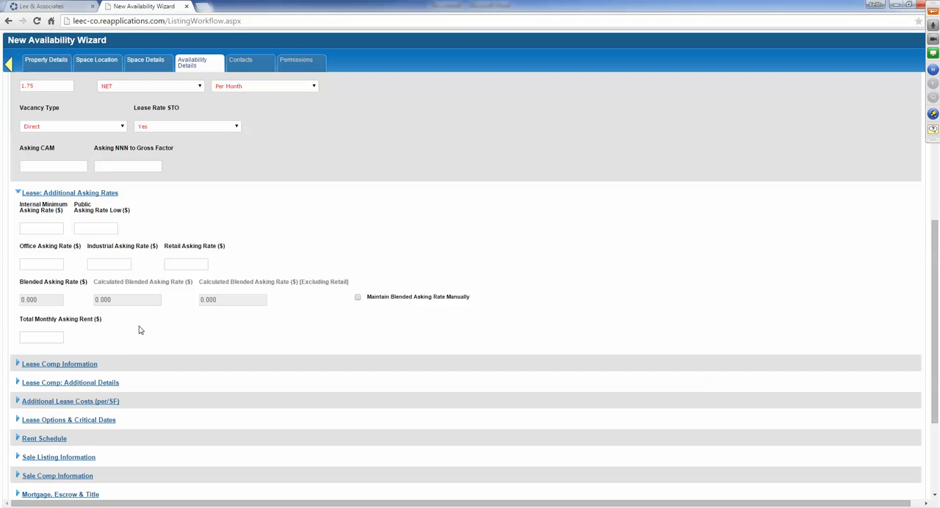
scroll(140, 331, "down", 3)
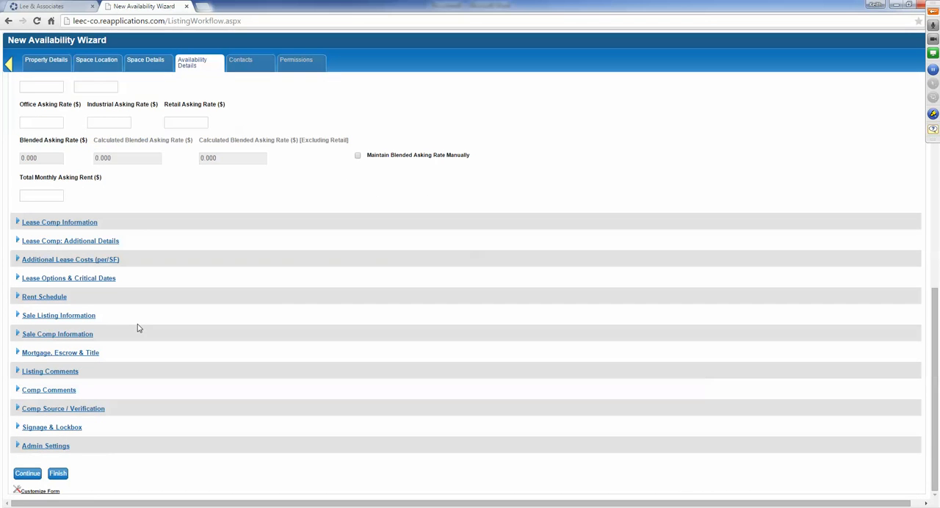
left_click(62, 447)
scroll(186, 409, "down", 3)
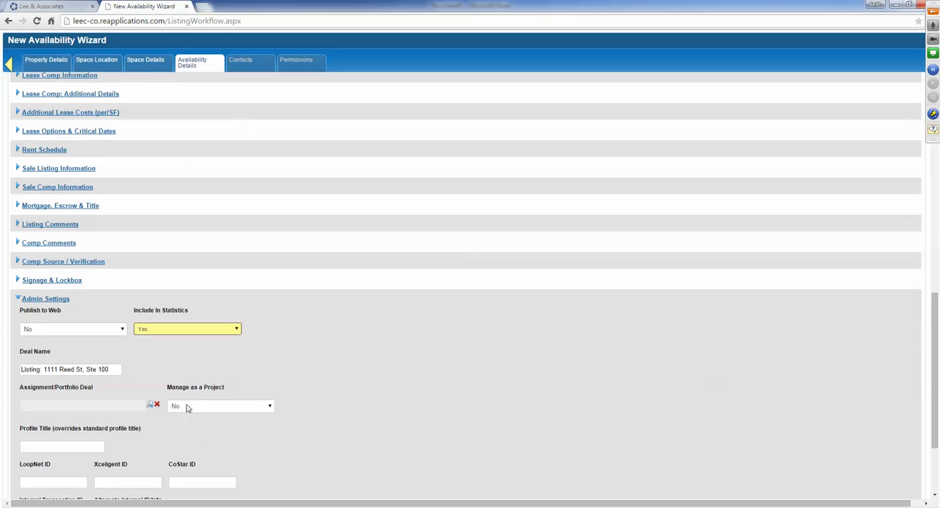
scroll(187, 409, "down", 3)
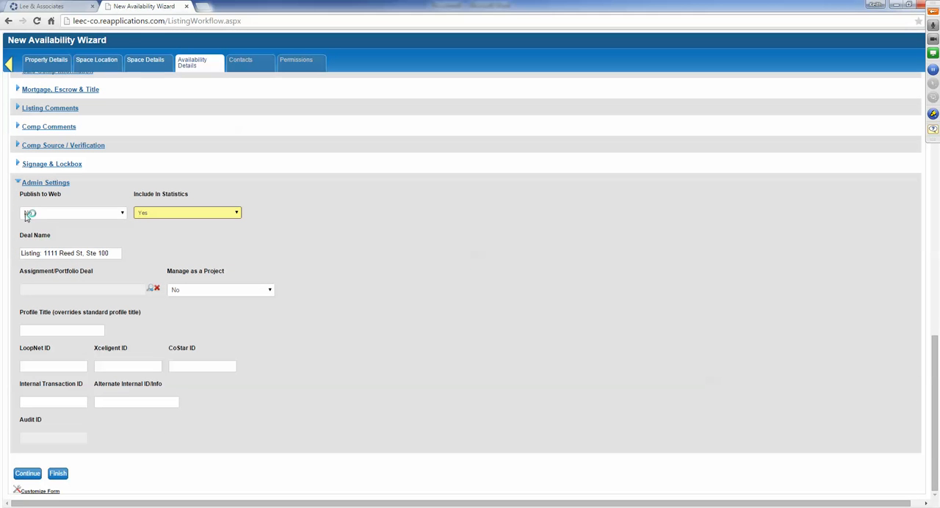
- Try setting Publish to Web to Yes, and restore it to No
left_click(71, 213)
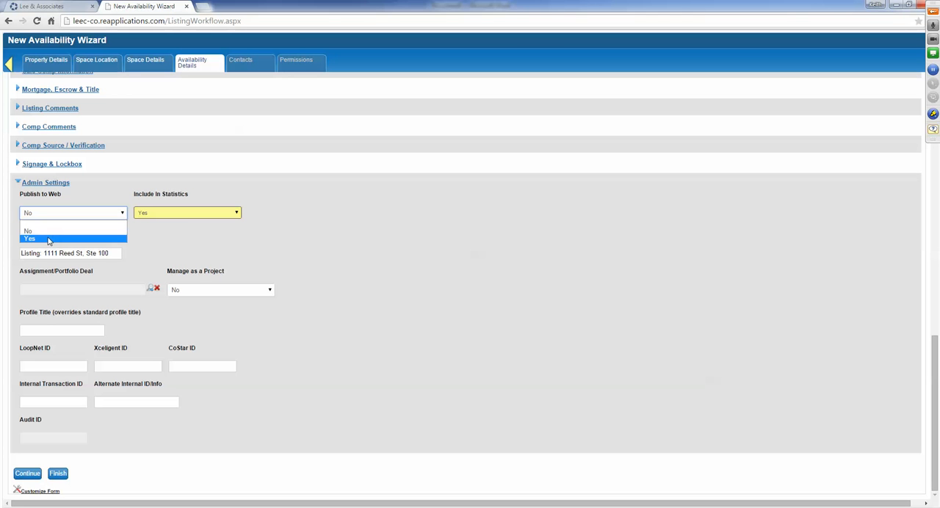
left_click(49, 239)
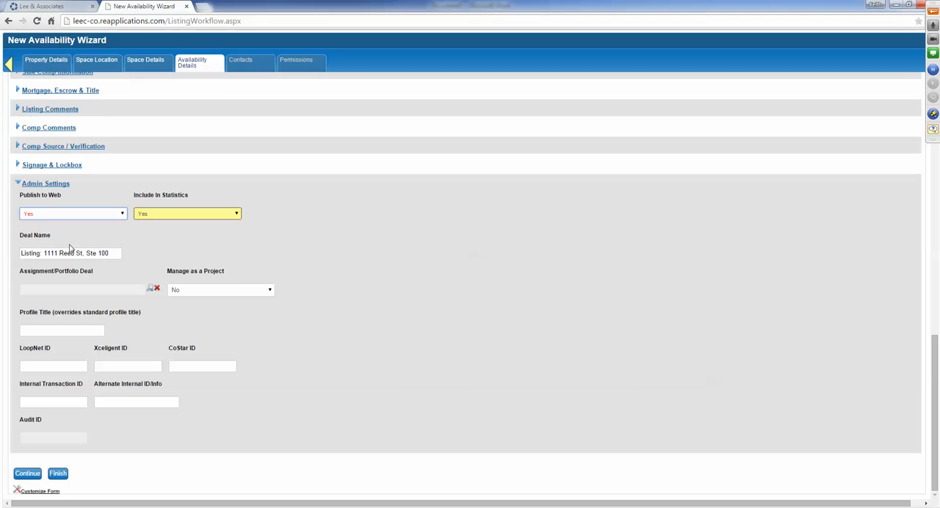
left_click(57, 214)
left_click(49, 231)
- Continue to the deal contacts and remove the Internal Team Member entry under Other Contacts/Companies
left_click(28, 473)
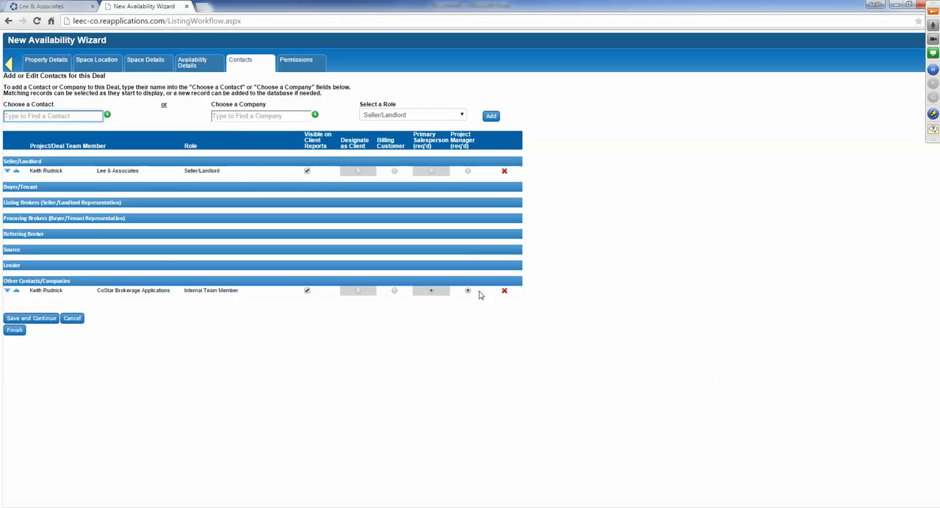
left_click(504, 292)
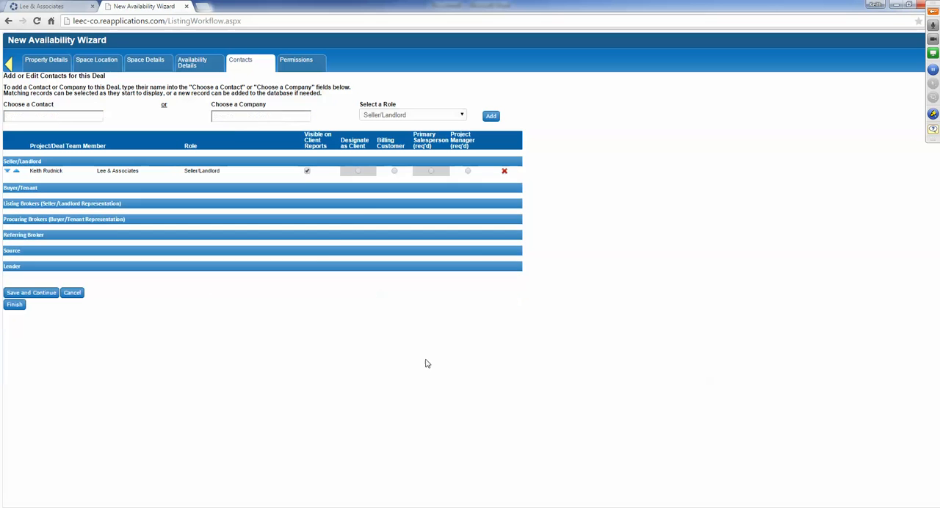
- Find the broker by name at Lee & Associates - Ontario and add the contact to the deal as Listing Broker
left_click(30, 118)
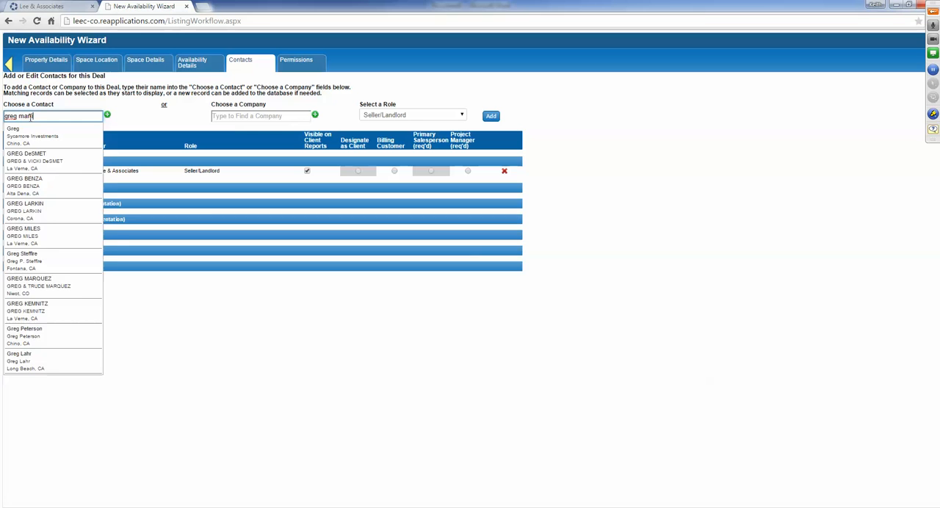
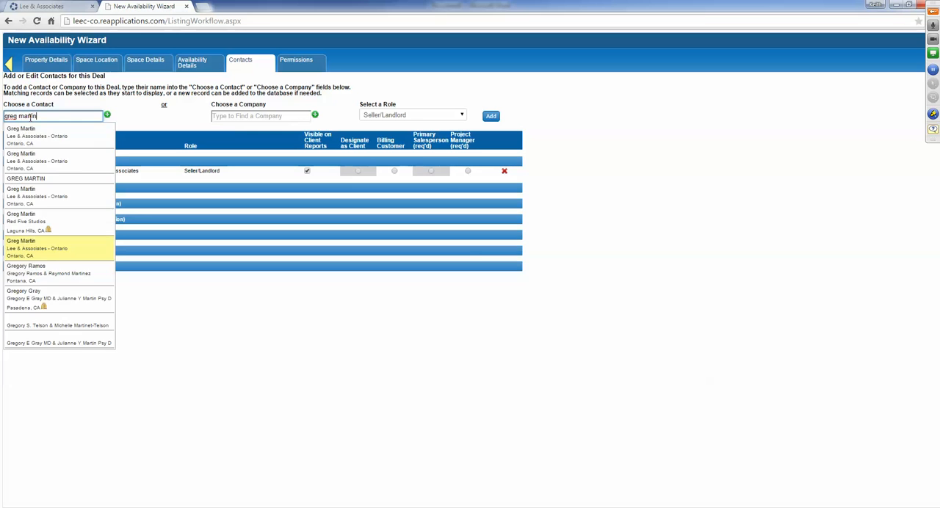
left_click(49, 251)
left_click(414, 116)
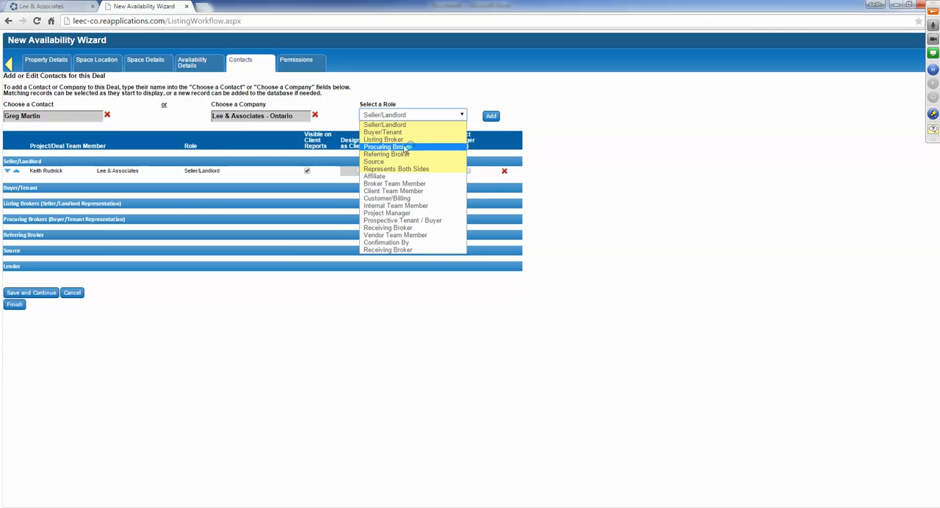
left_click(382, 139)
left_click(491, 116)
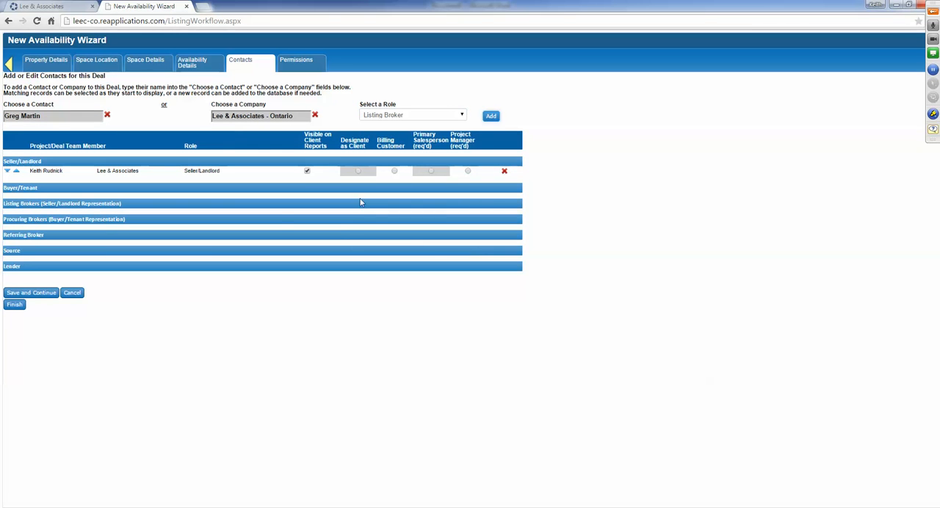
- Find a second broker by name at CB Richard Ellis and add the contact to the deal as Listing Broker
left_click(43, 116)
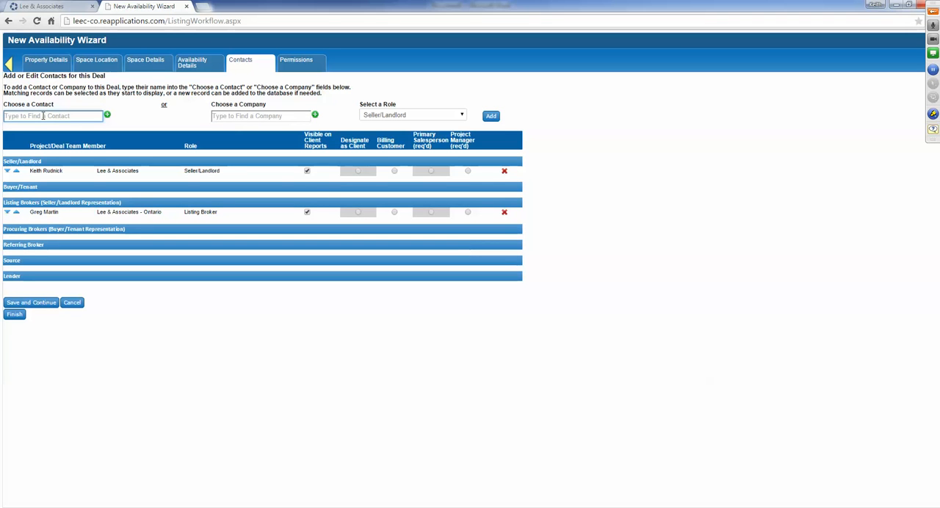
type("jodi")
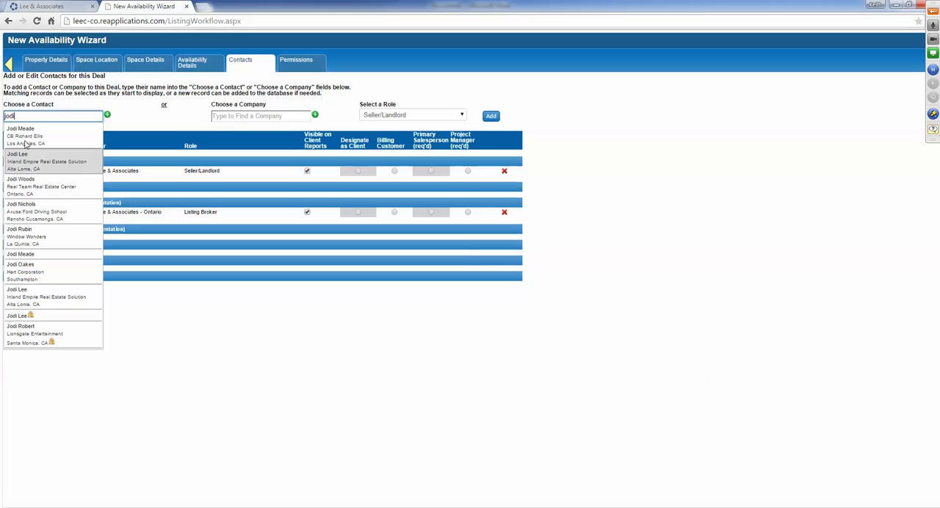
left_click(25, 136)
left_click(373, 115)
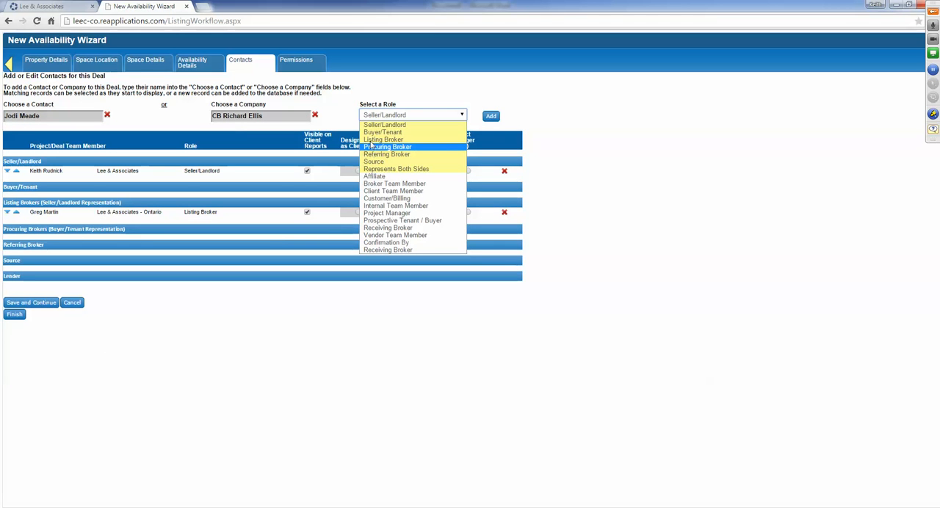
left_click(382, 139)
left_click(489, 116)
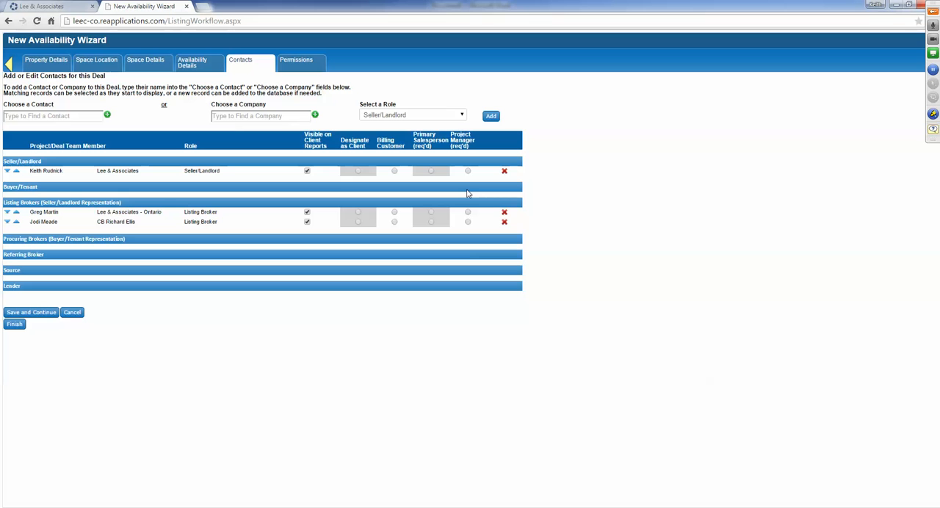
- Make the Lee & Associates - Ontario listing broker primary salesperson and project manager, and try to save the contacts
left_click(431, 214)
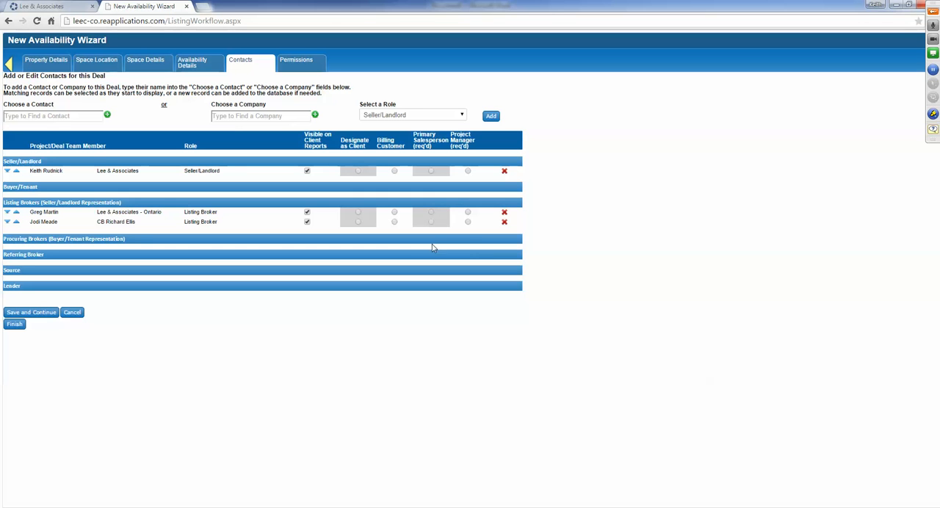
left_click(468, 213)
left_click(31, 312)
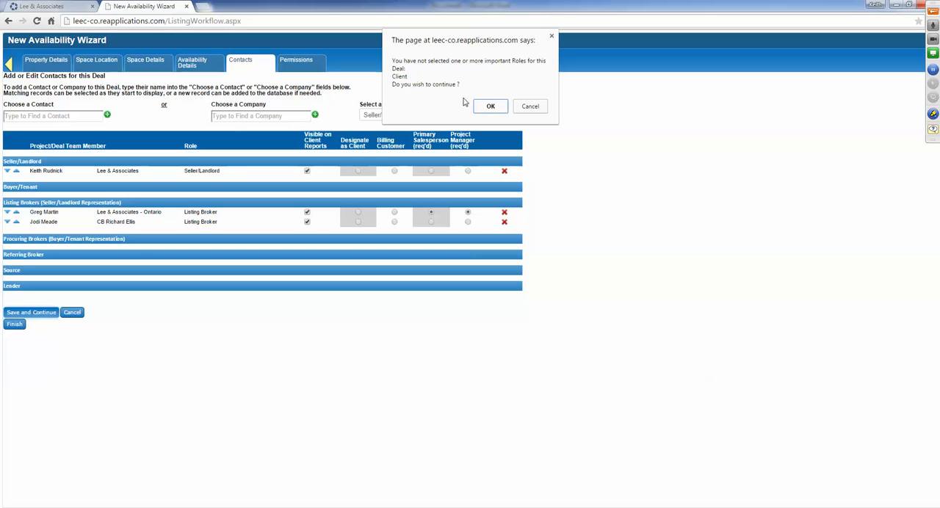
left_click(490, 107)
left_click(529, 107)
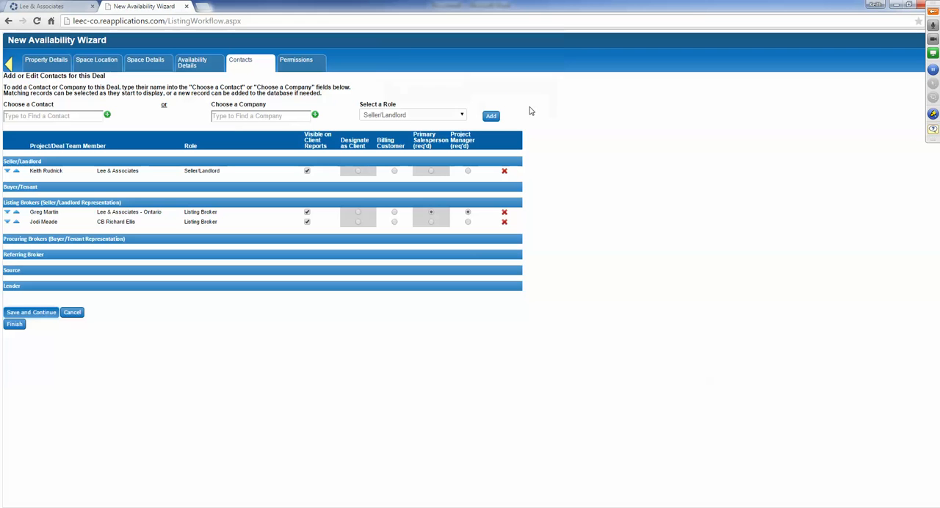
- Designate the Seller/Landlord contact as client and finish the availability with its permissions unchanged
left_click(358, 171)
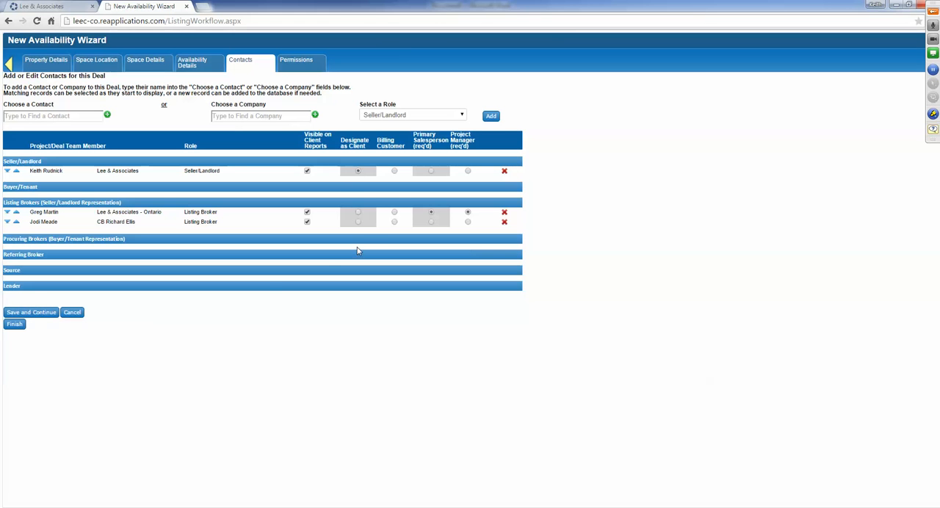
left_click(28, 313)
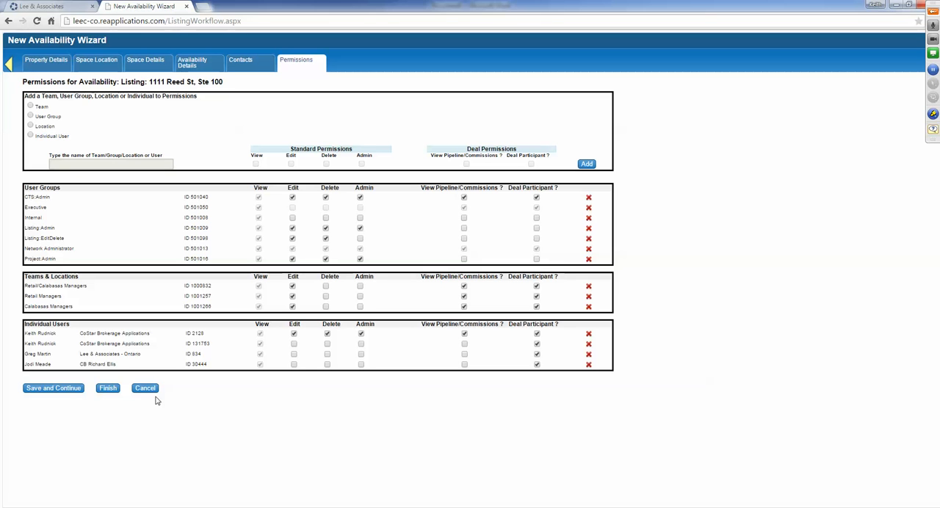
left_click(108, 389)
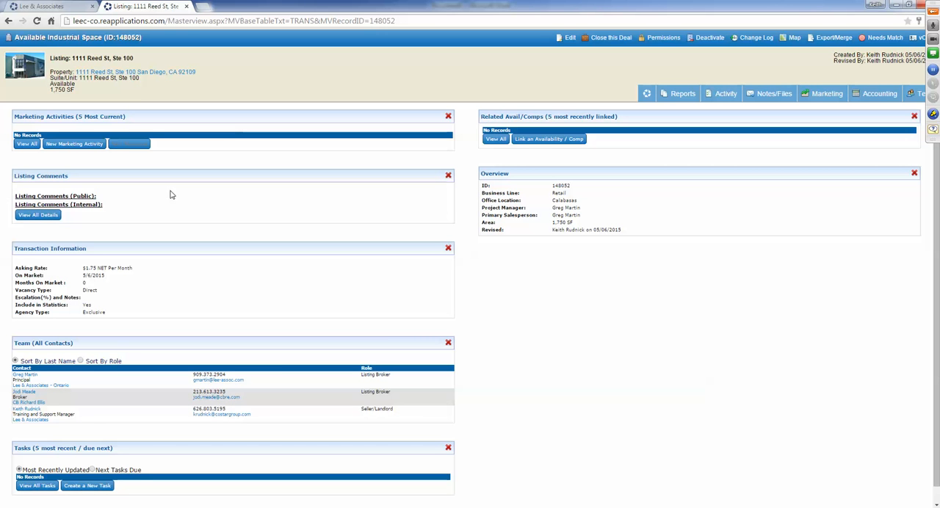
- Return to the Lee & Associates home page and review its property, availability and comps search sections
left_click(45, 6)
mouse_move(137, 59)
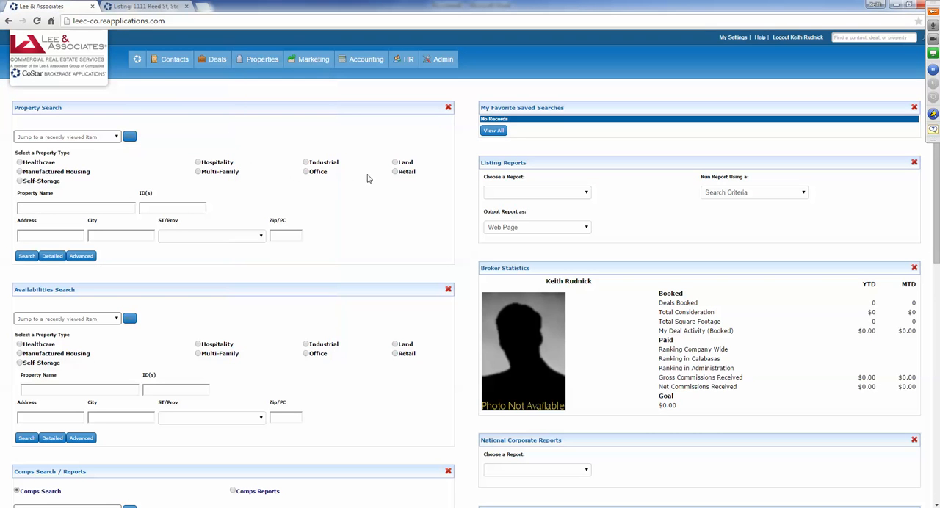
scroll(340, 206, "down", 2)
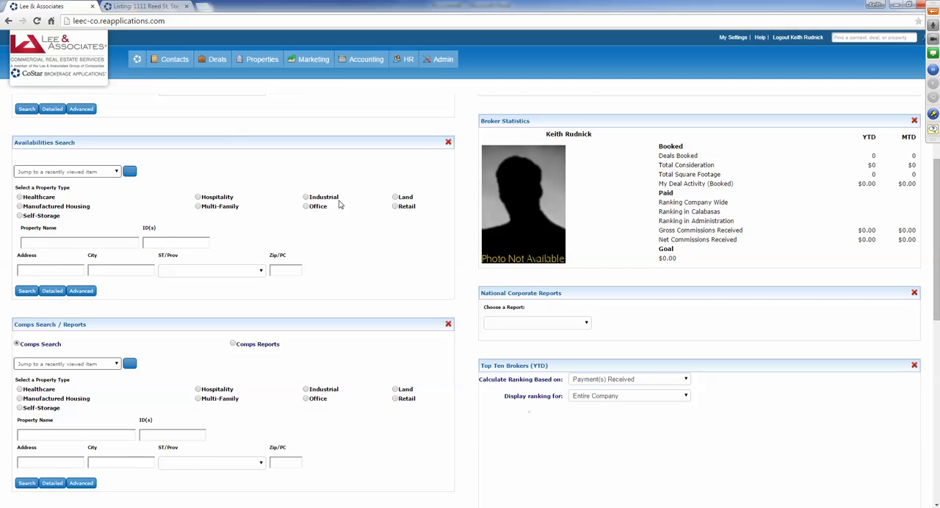
scroll(337, 205, "up", 2)
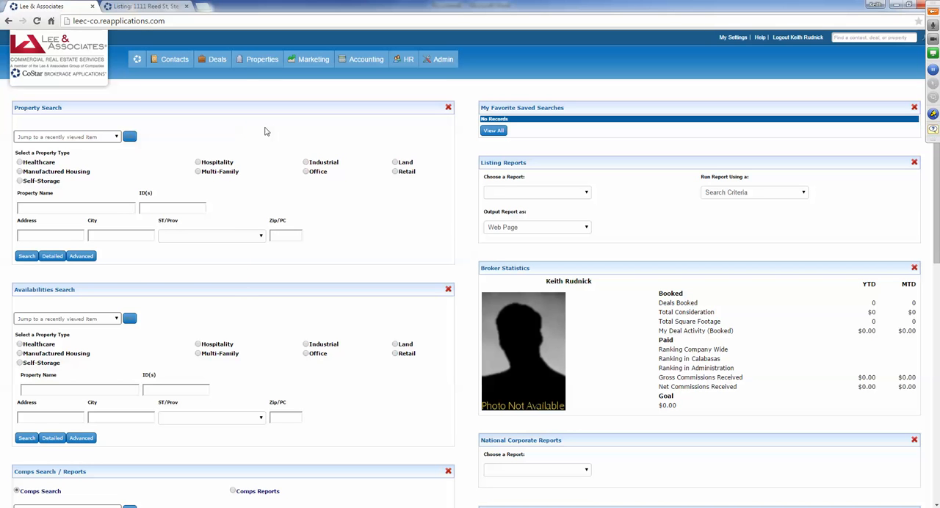
- Open leec-ir.reapplications.com in a new browser tab and log in with the prefilled credentials
left_click(204, 8)
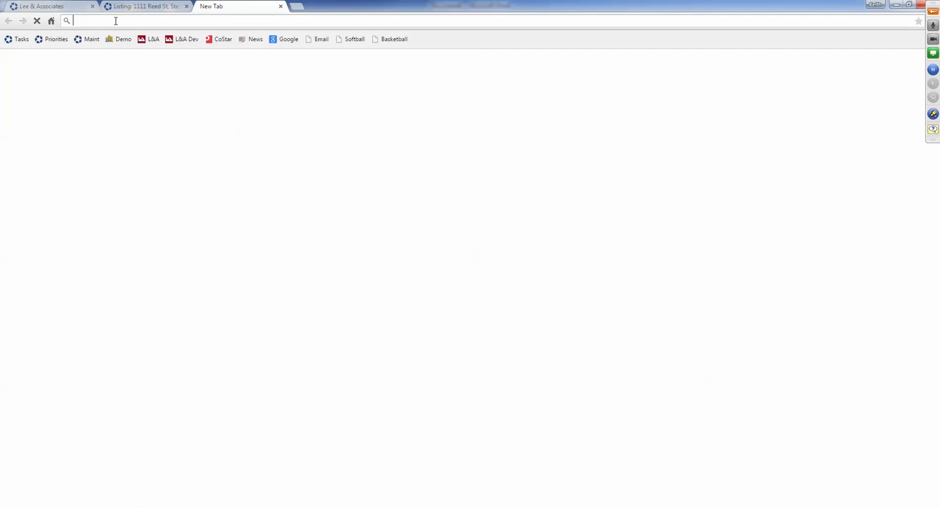
type("leec-i")
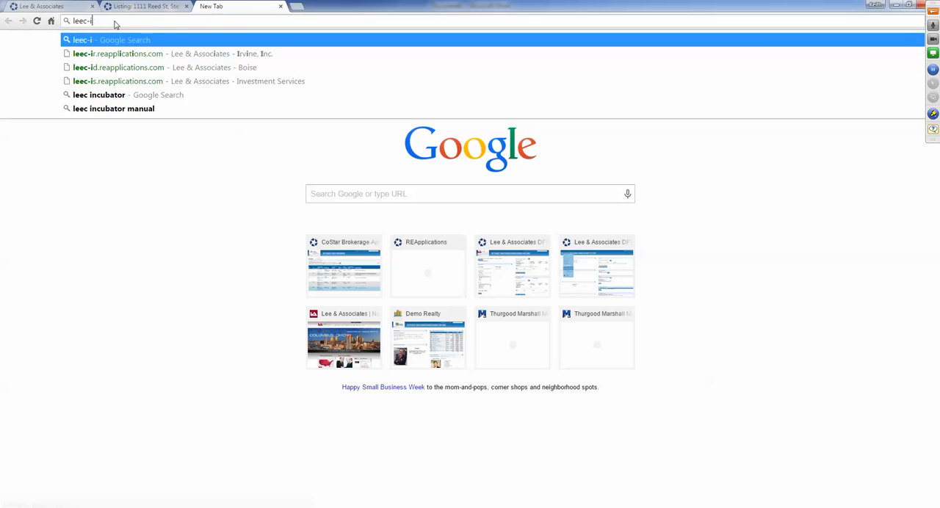
type("r")
left_click(115, 22)
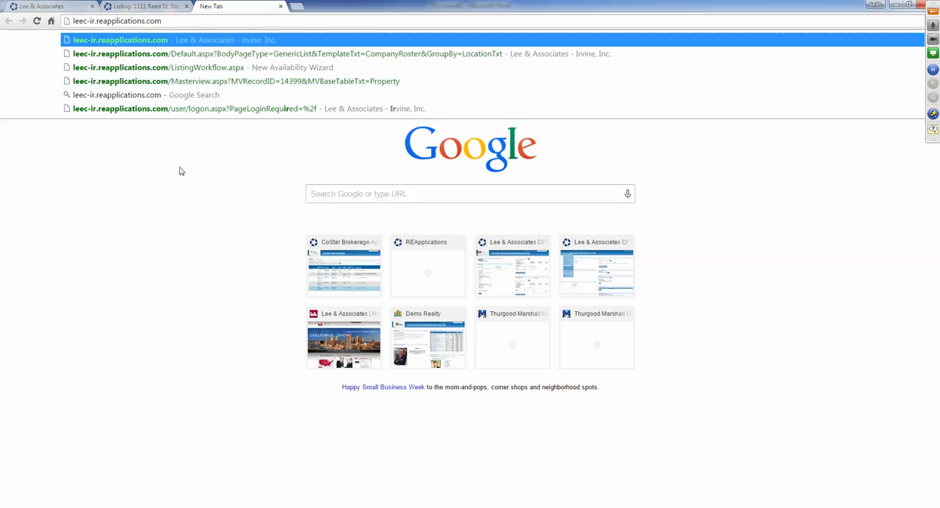
key("Return")
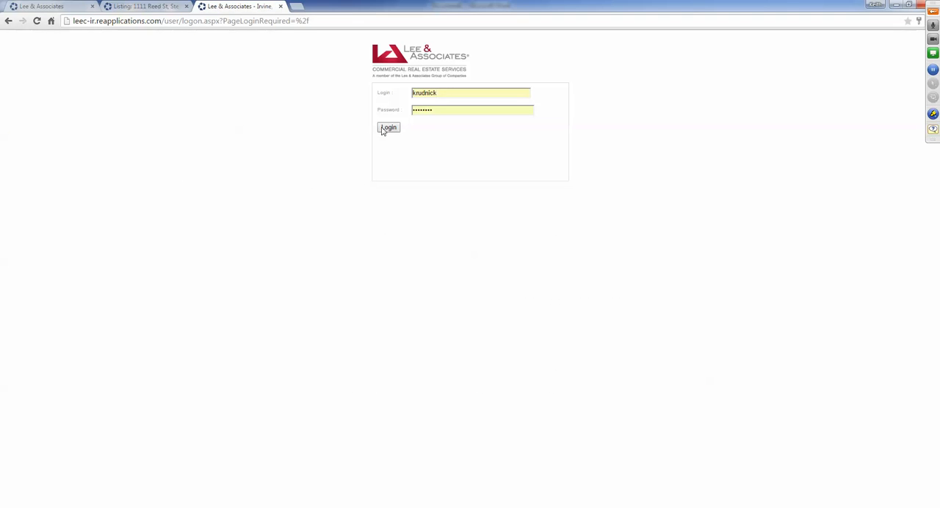
left_click(388, 128)
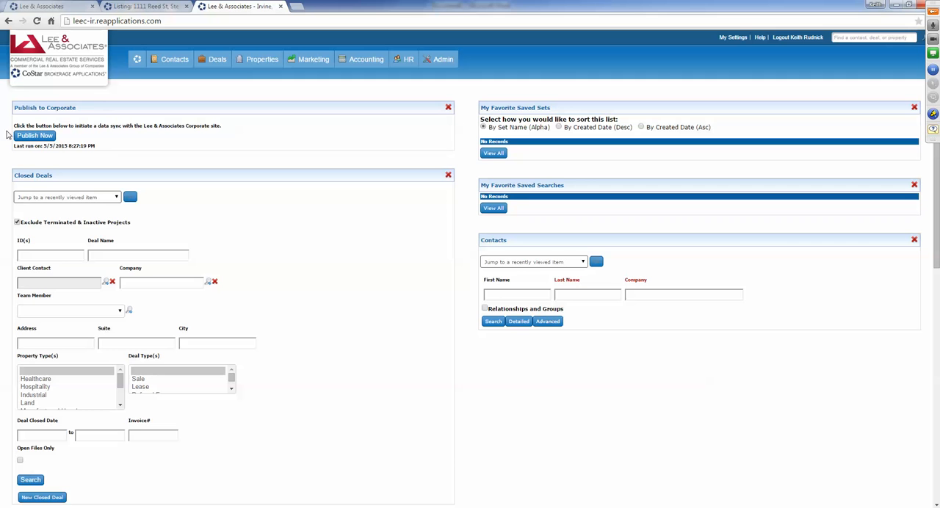
- Look over the Irvine site's home page widgets and start the Publish to Corporate data sync
scroll(174, 214, "down", 8)
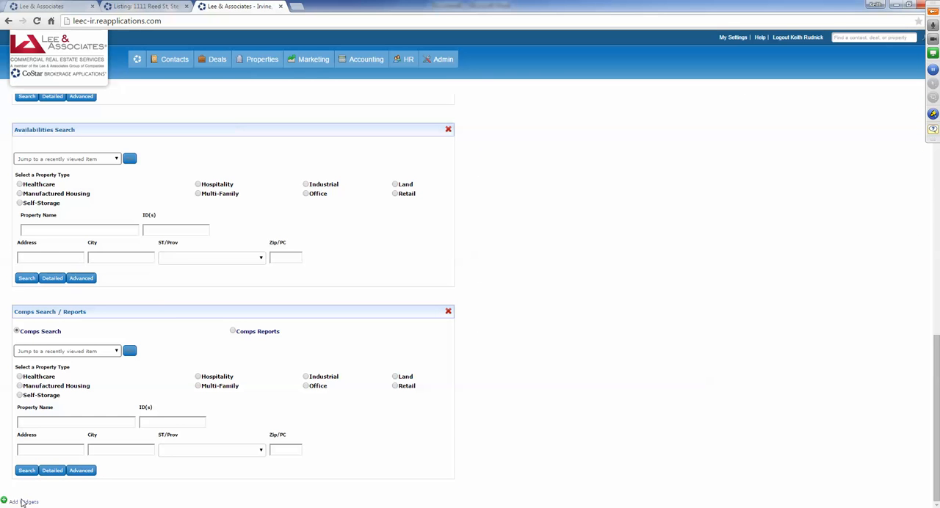
scroll(29, 490, "up", 10)
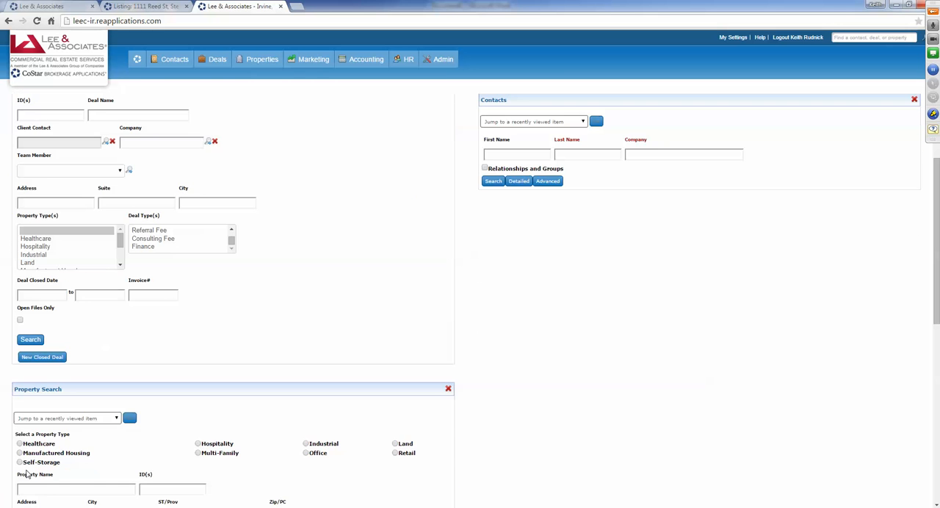
left_click(31, 136)
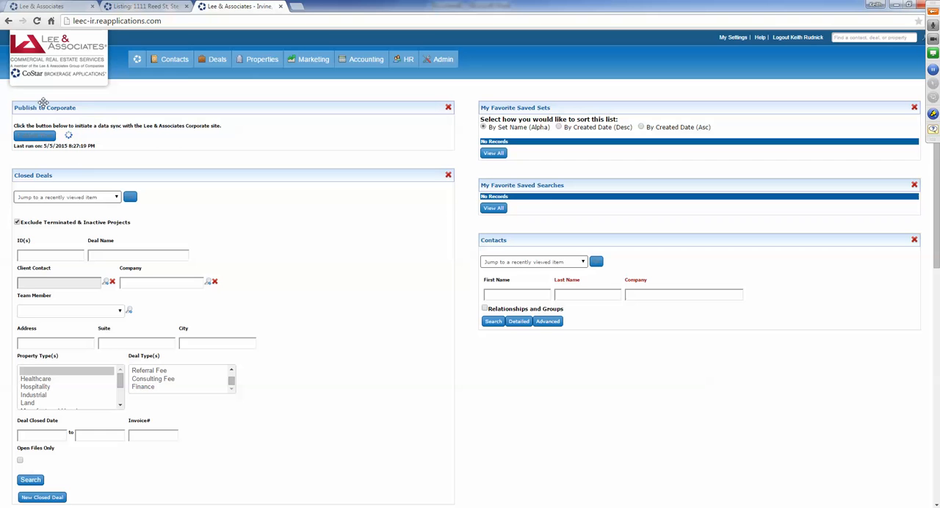
- Close the Suite 100 listing and the Irvine office's site, leaving only the Lee & Associates home page open
left_click(161, 6)
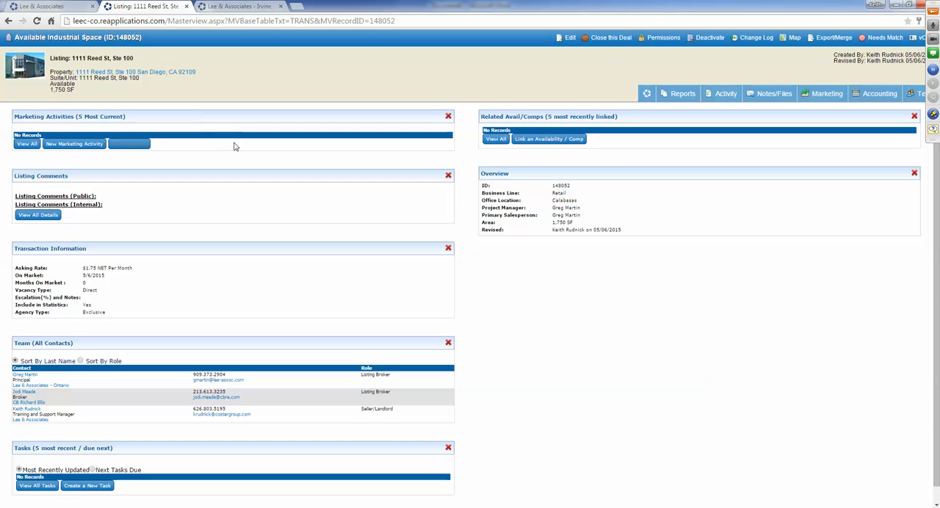
left_click(188, 6)
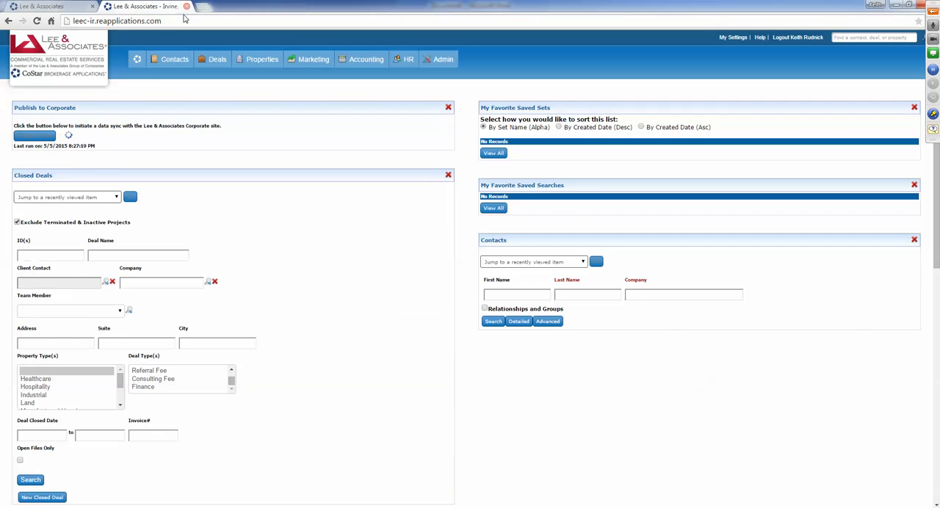
left_click(187, 6)
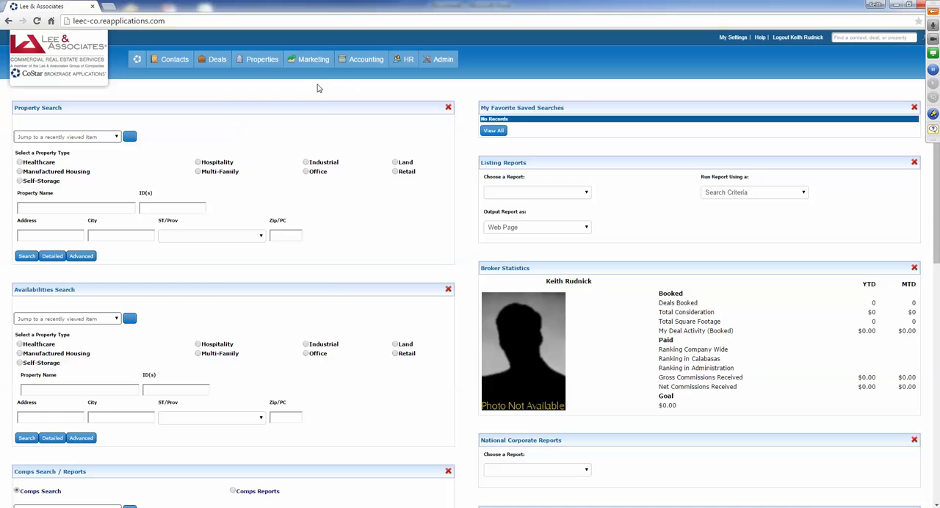
- Open the recently viewed San Diego industrial property and review its record
left_click(255, 61)
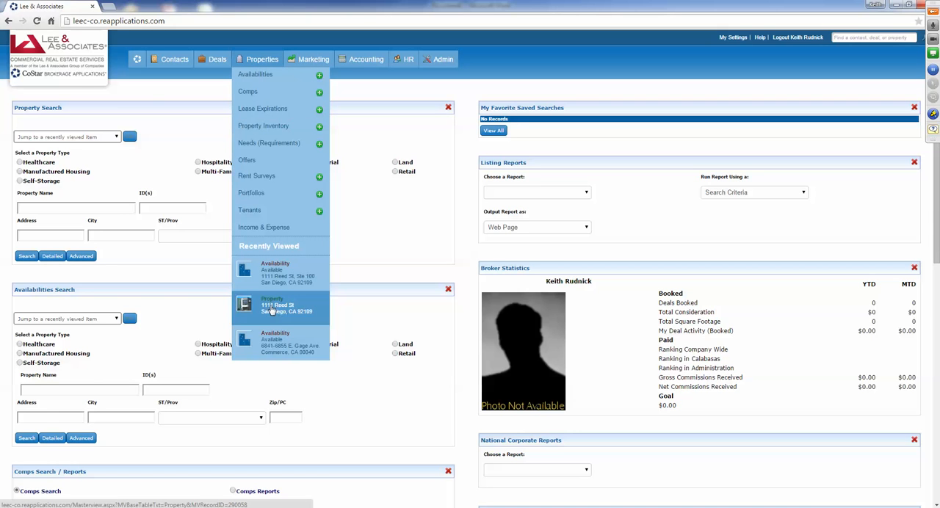
left_click(270, 307)
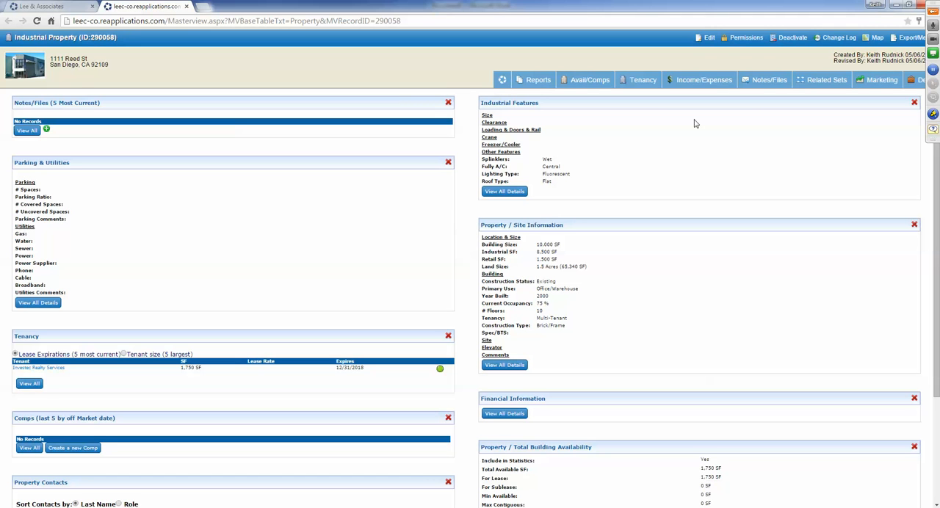
mouse_move(585, 83)
- Begin a new comp for the San Diego industrial property, located by street number and street name, and abandon the wizard
left_click(44, 6)
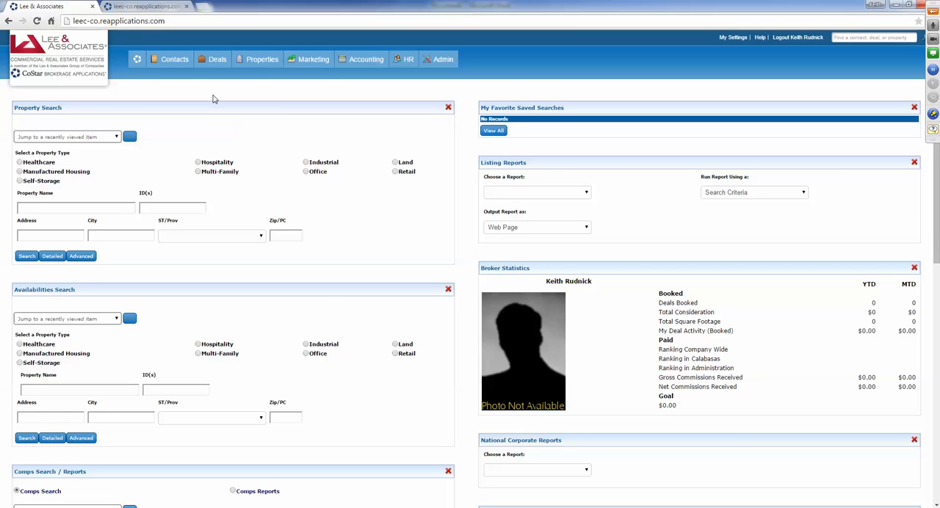
mouse_move(258, 63)
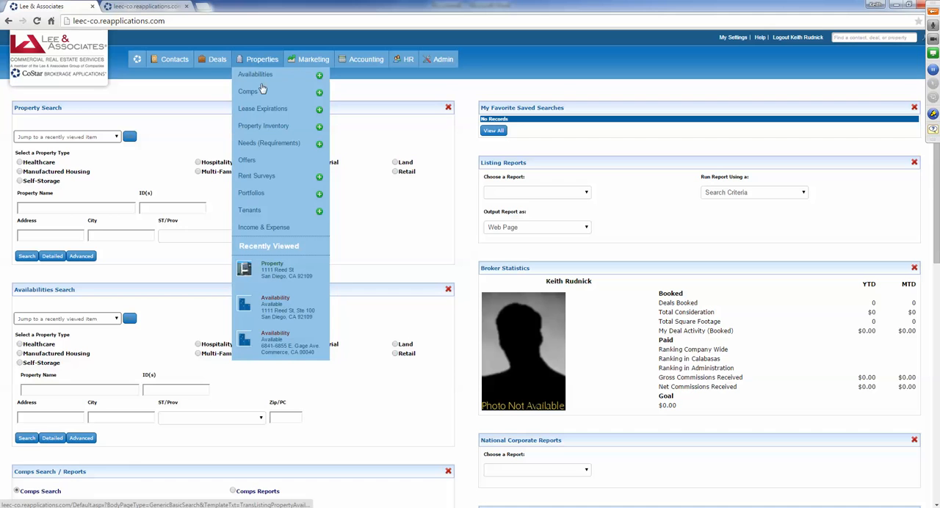
left_click(320, 93)
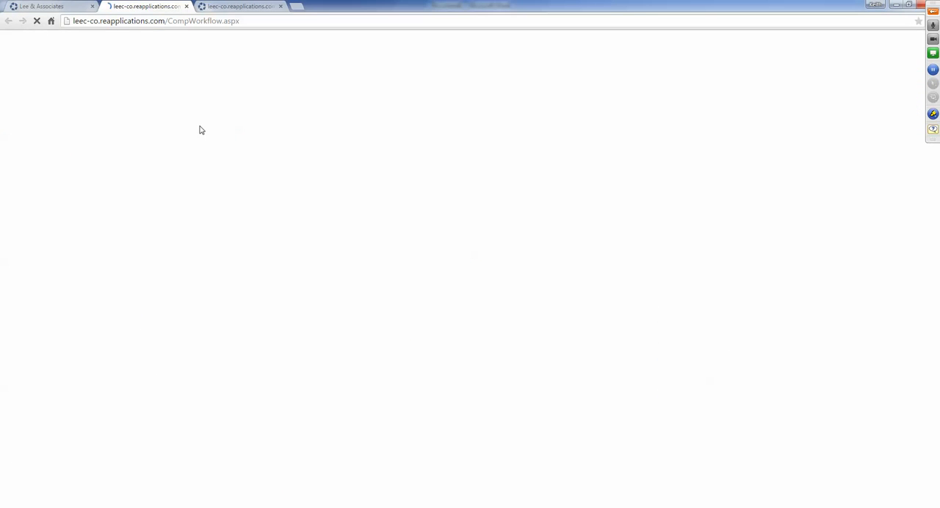
left_click(26, 140)
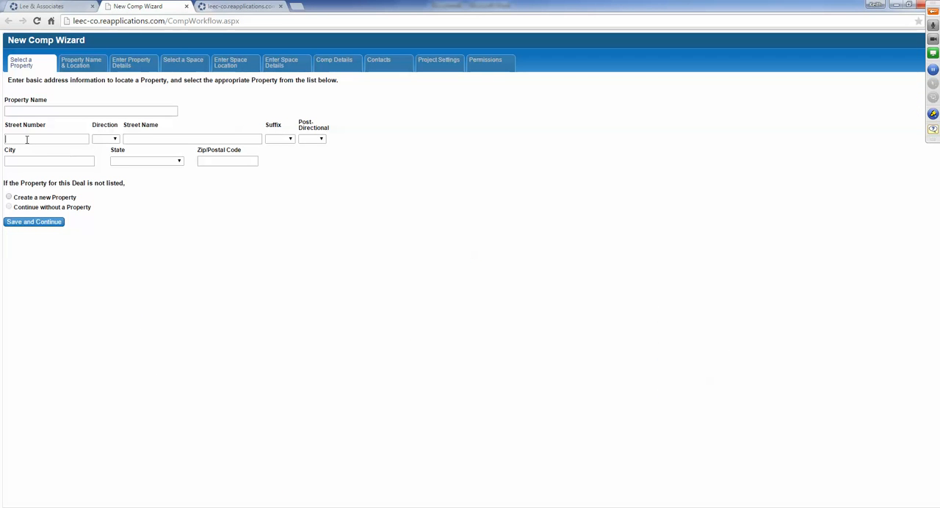
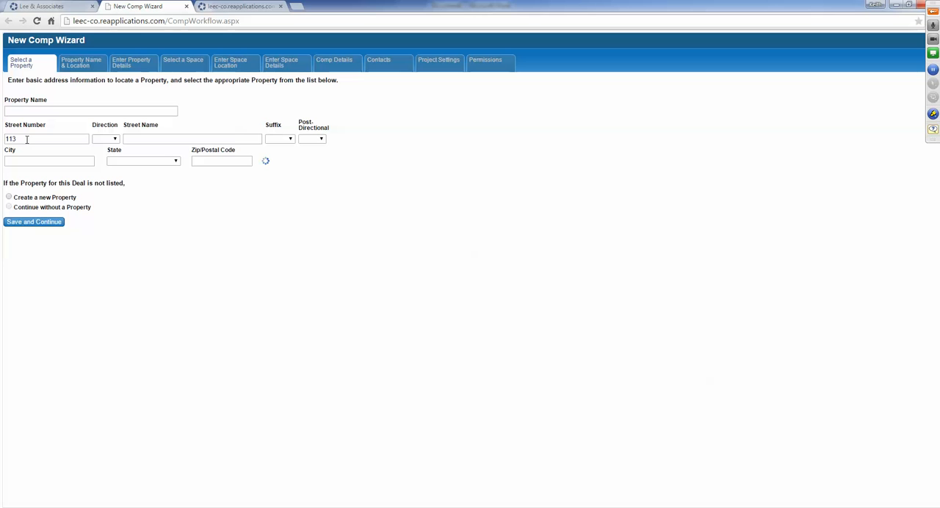
left_click(136, 136)
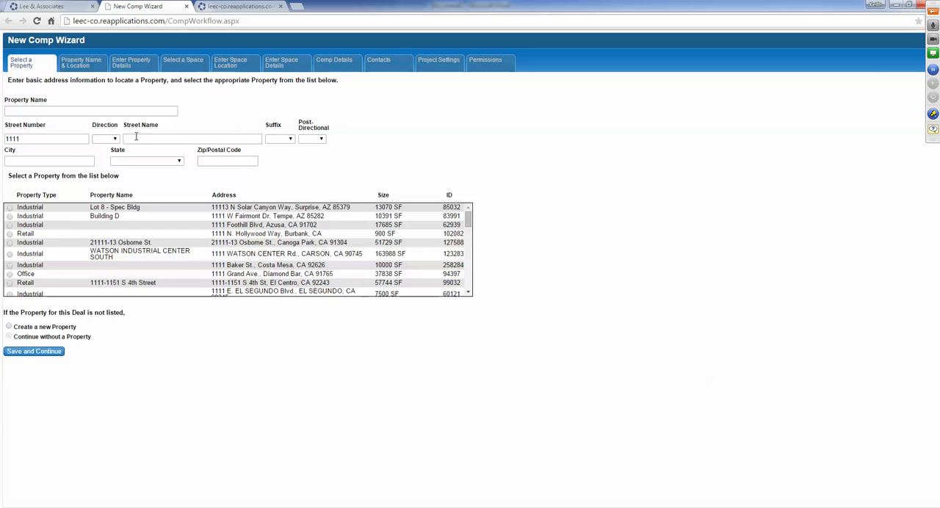
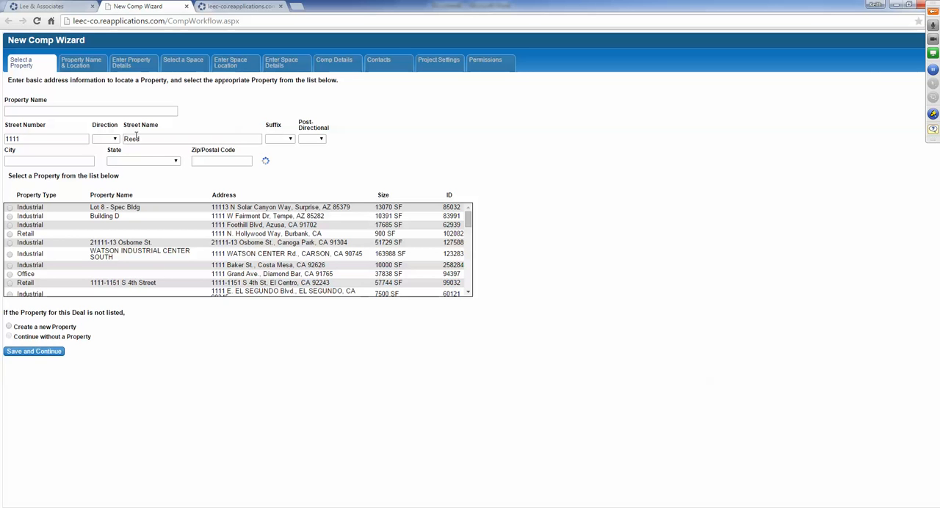
left_click(9, 207)
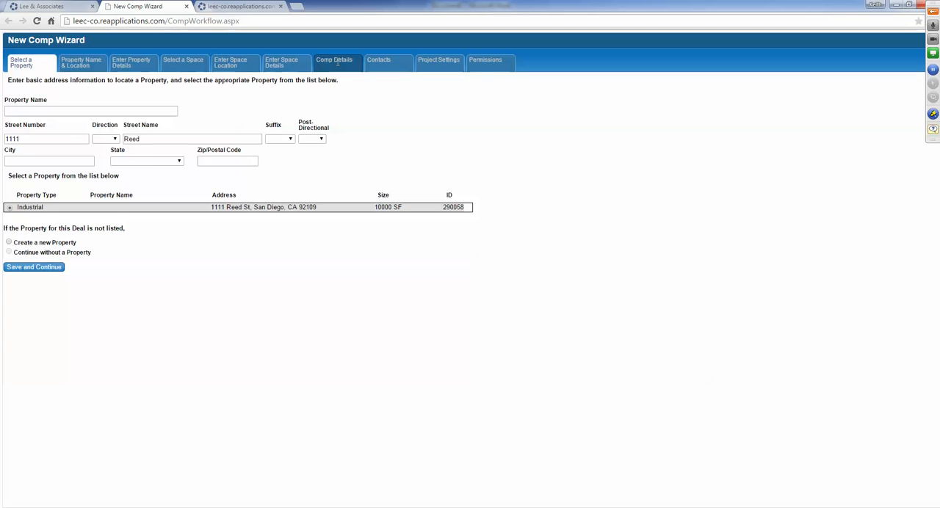
left_click(186, 7)
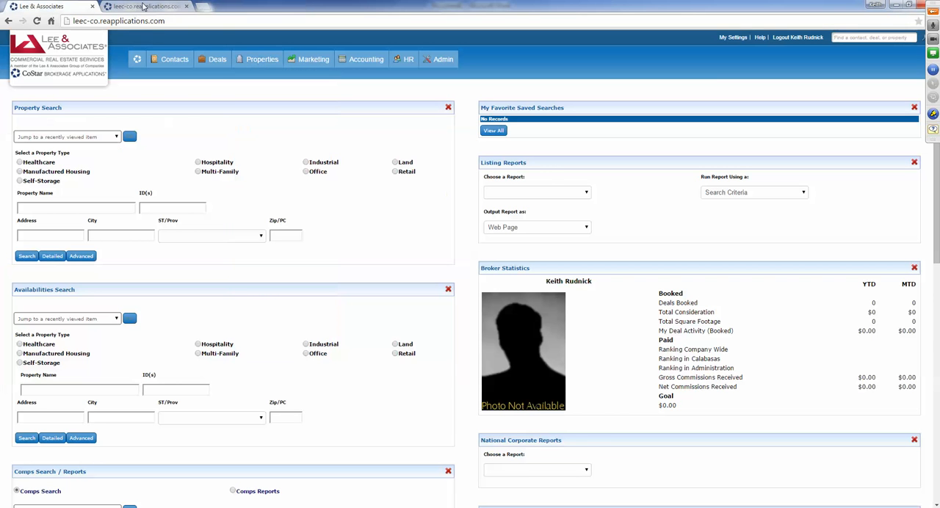
- Return to the San Diego industrial property's record and deactivate the property
left_click(146, 7)
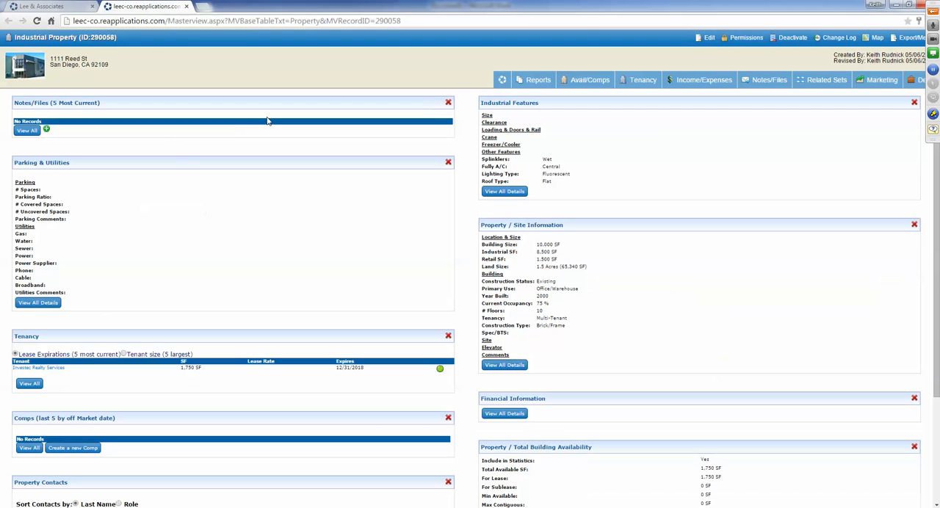
left_click(792, 37)
left_click(486, 100)
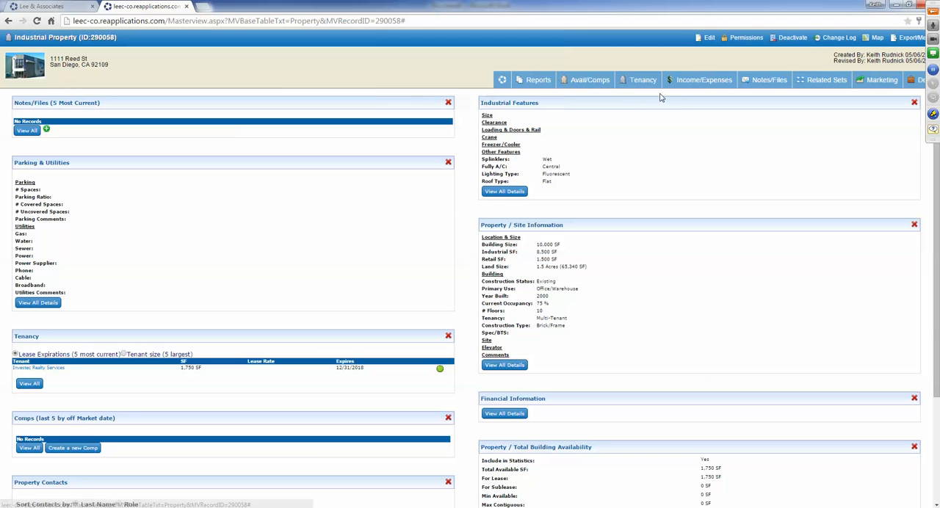
- Open the Suite 100 lease listing from the property's availabilities and deactivate it
left_click(581, 95)
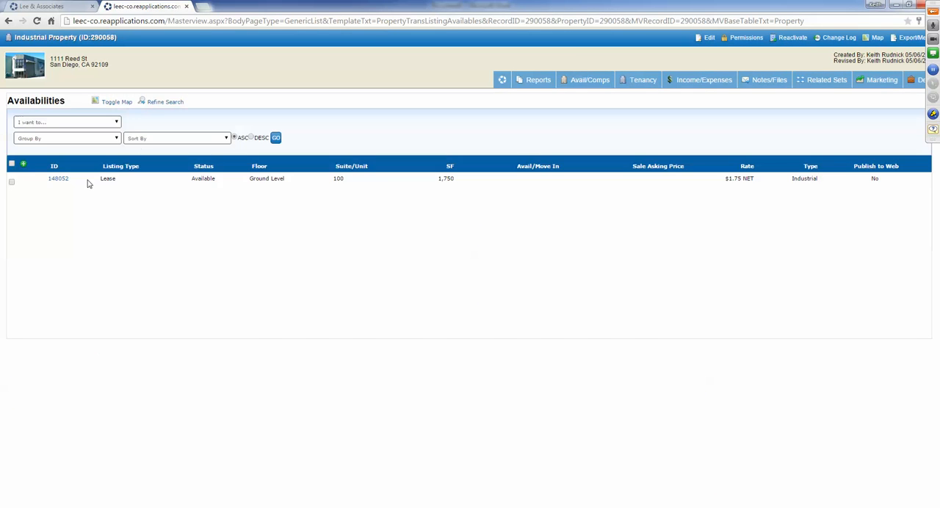
left_click(52, 180)
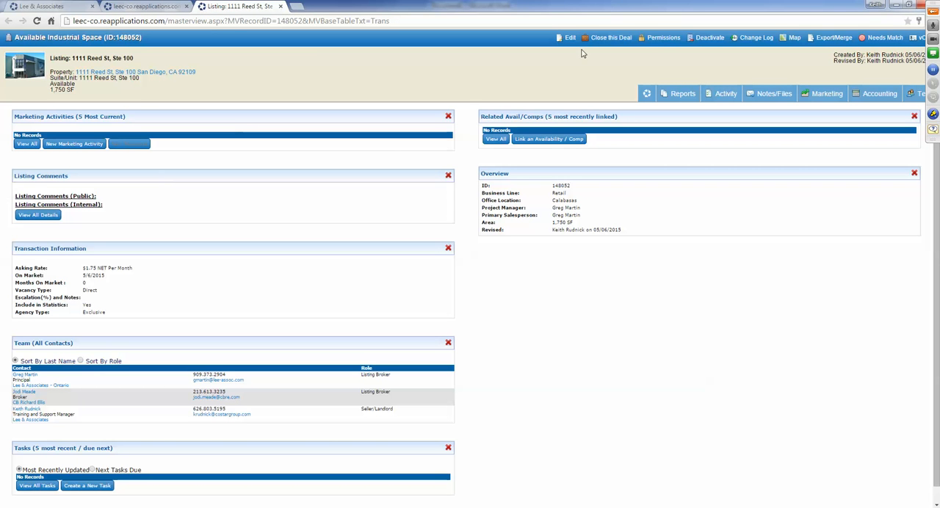
left_click(705, 41)
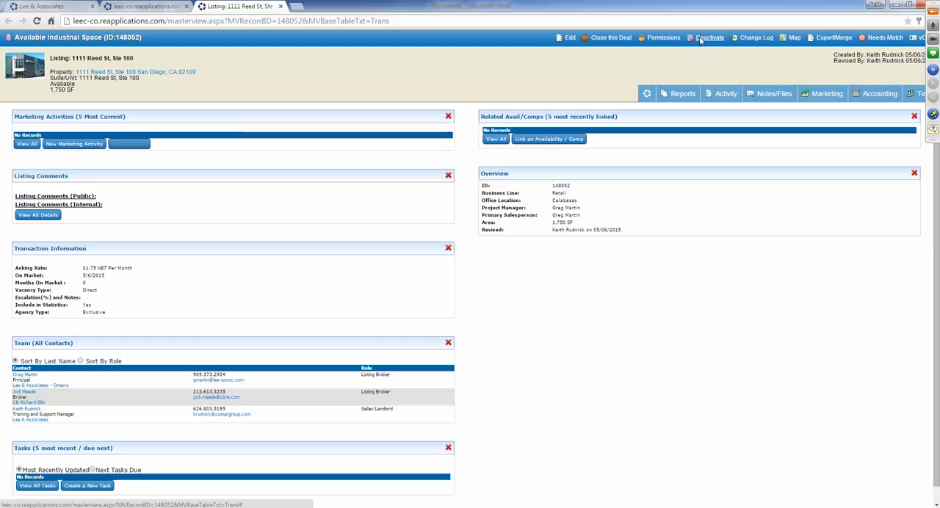
left_click(497, 82)
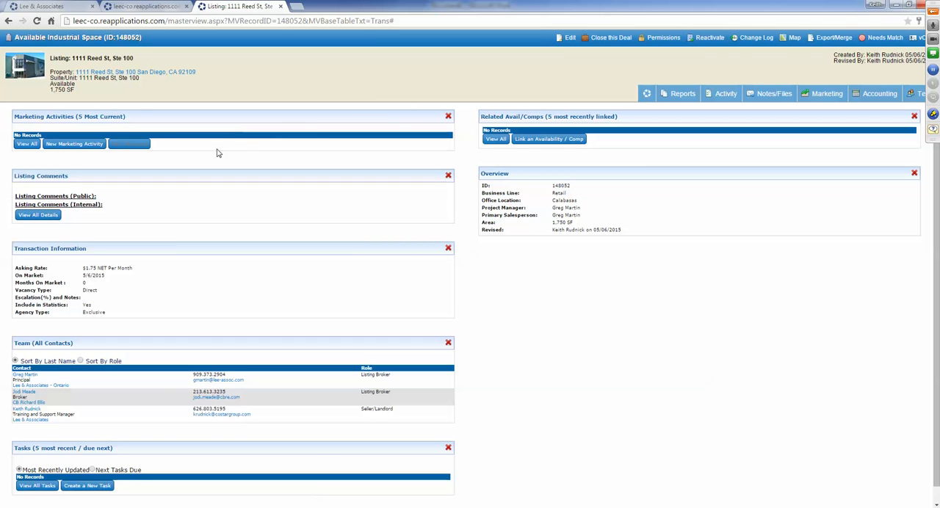